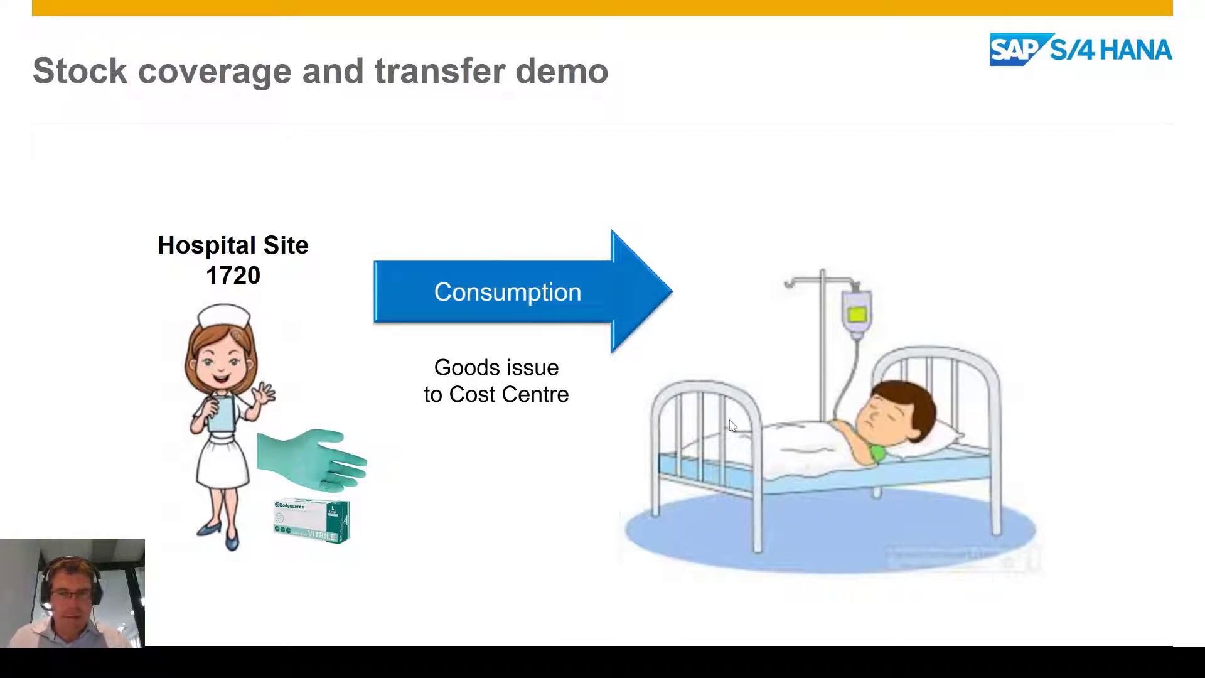
Step: Exit the slide show back to editing the 'Stock coverage and transfer demo' slide
key(Escape)
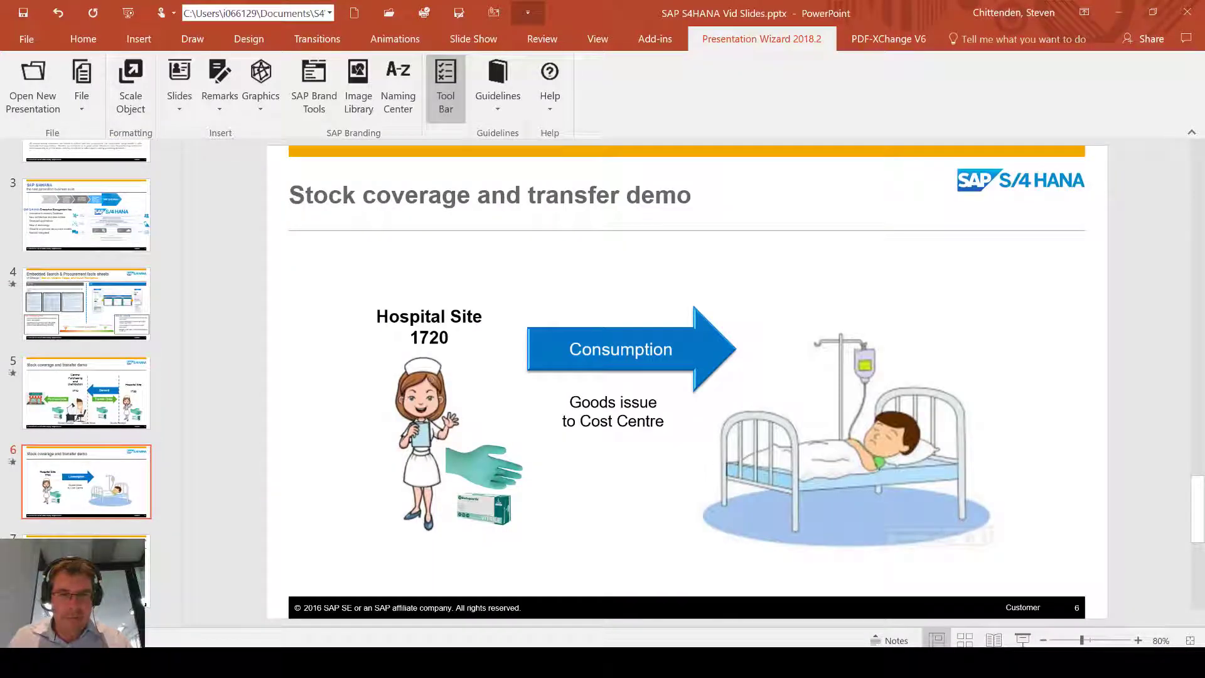
Step: Switch to the Procurement Overview Page in the browser and look over its cards
key(alt+Tab)
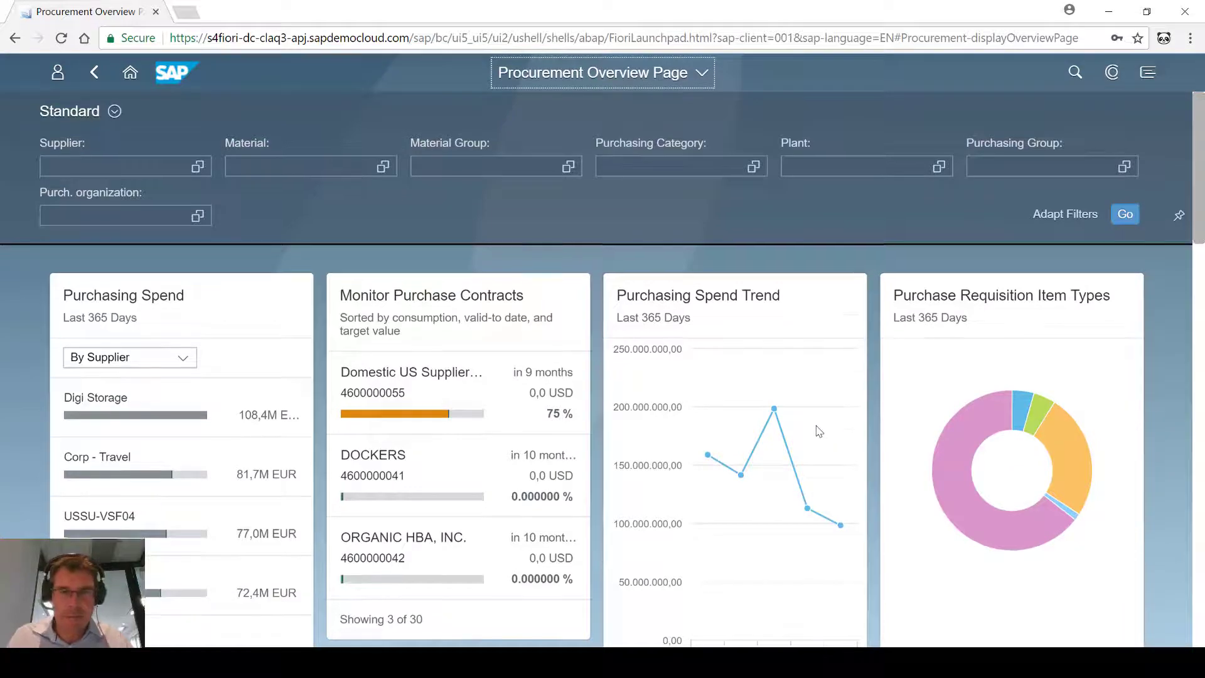
scroll(818, 431, down, 4)
scroll(818, 431, down, 9)
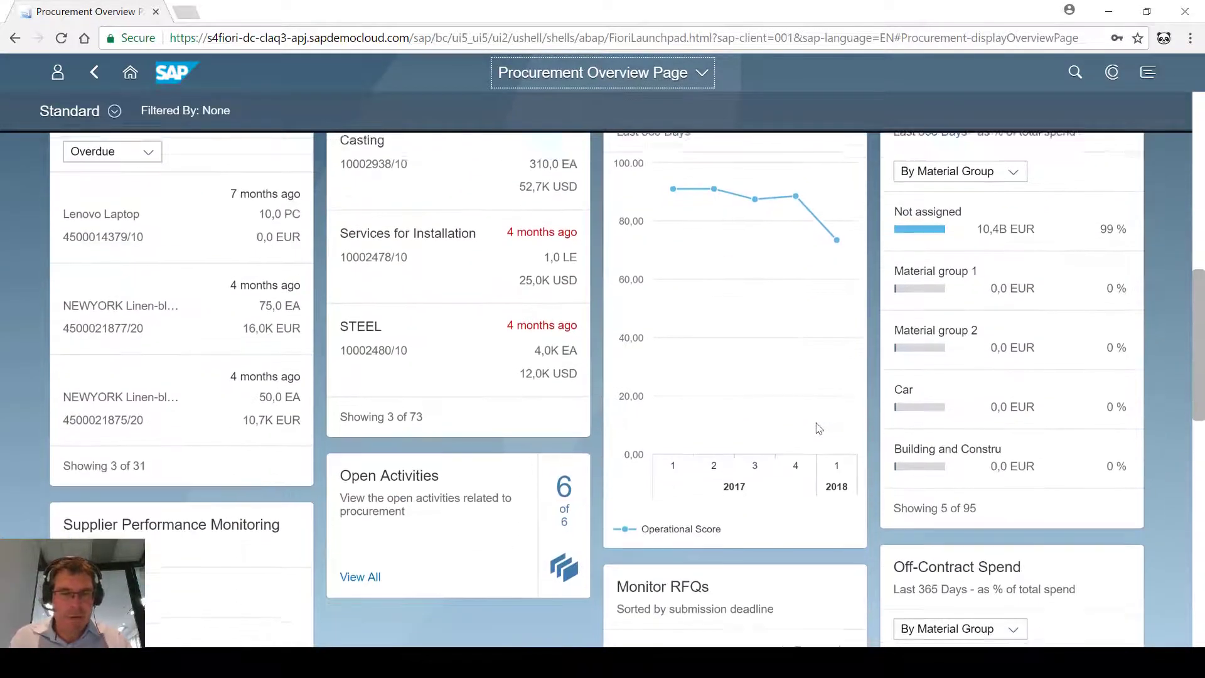
scroll(818, 431, down, 7)
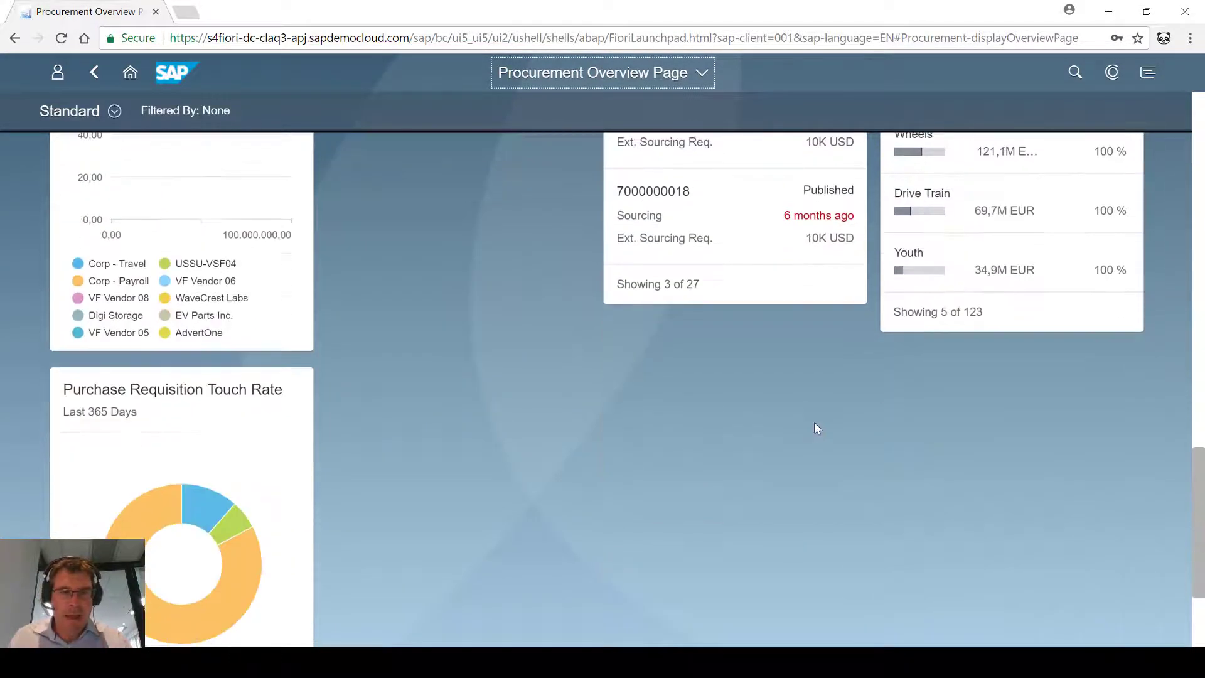
scroll(801, 443, up, 9)
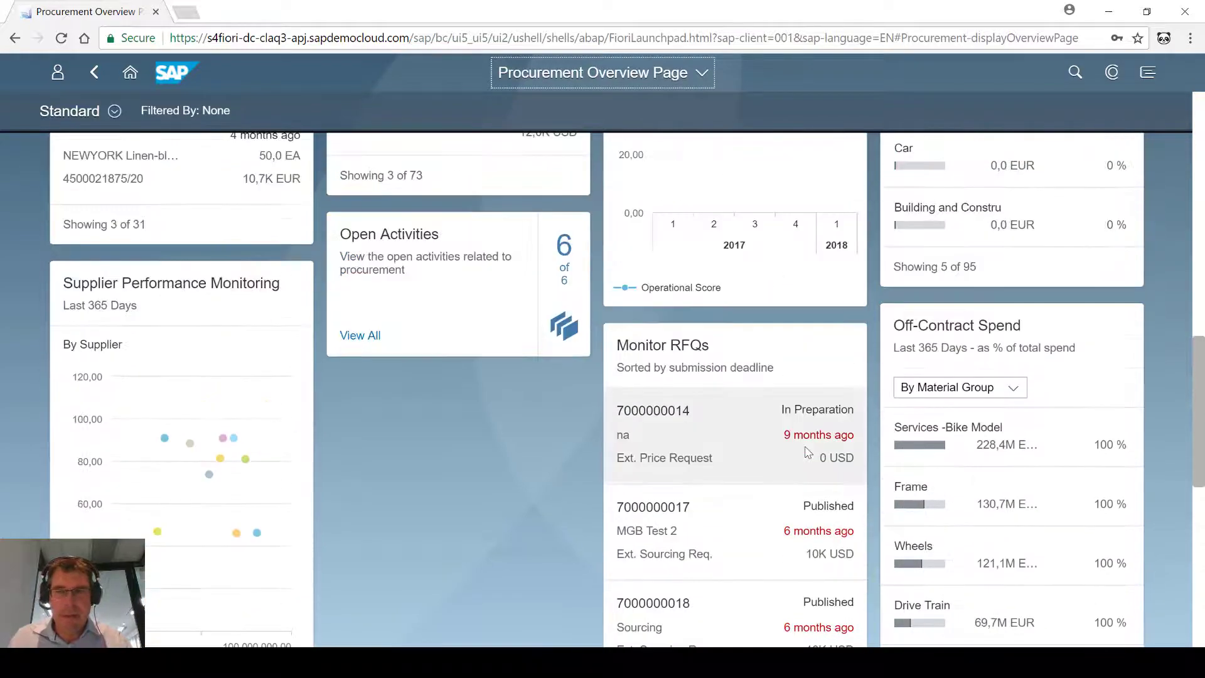
scroll(803, 447, up, 10)
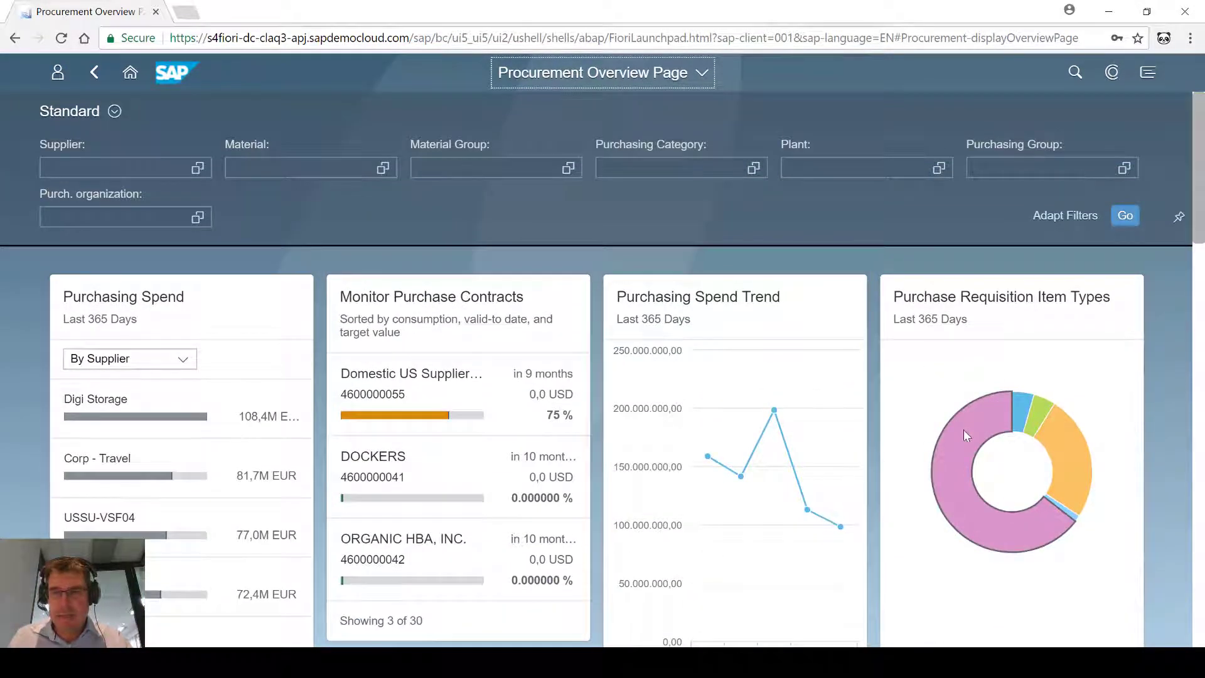
scroll(966, 435, down, 2)
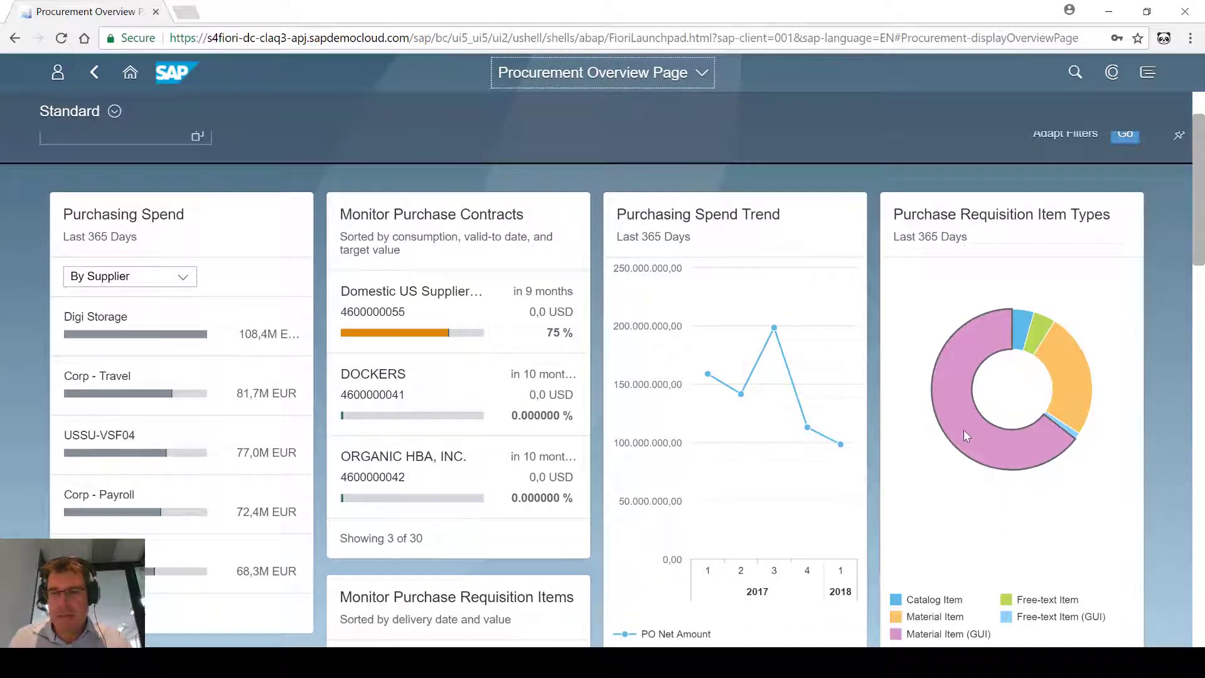
scroll(962, 429, up, 2)
Step: Filter the overview cards to plant 1710 (Plant 1 US), leaving contracts at 3 of 12
click(833, 167)
text(17)
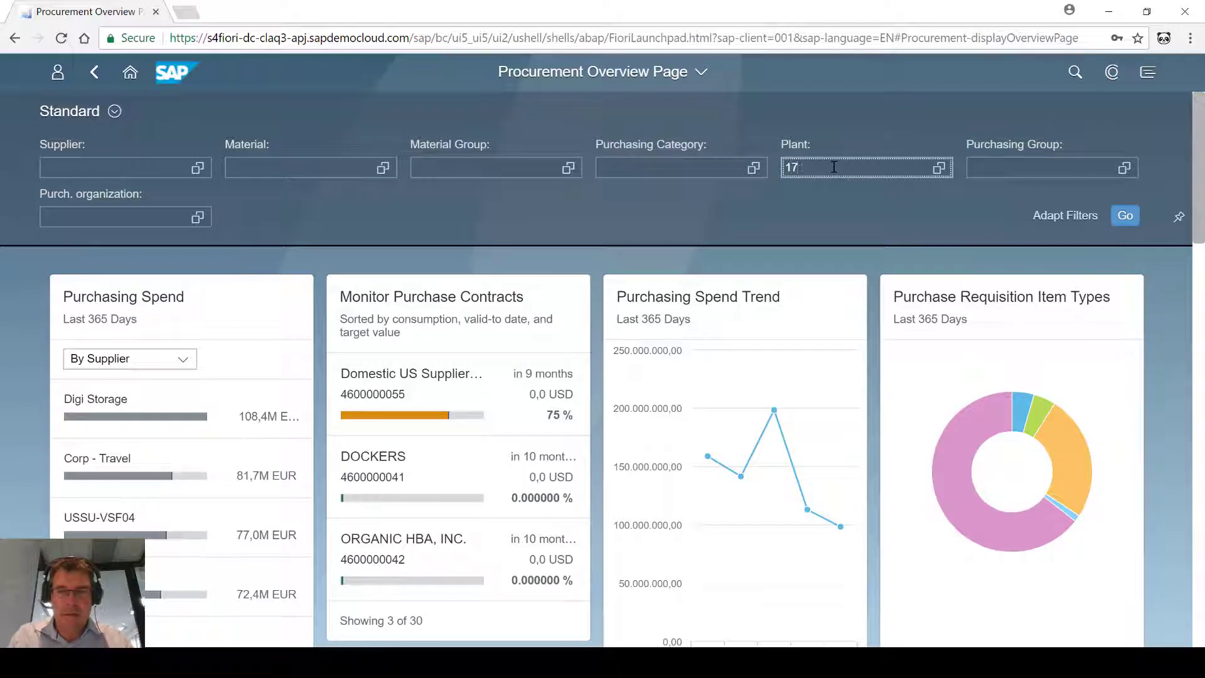
text(10)
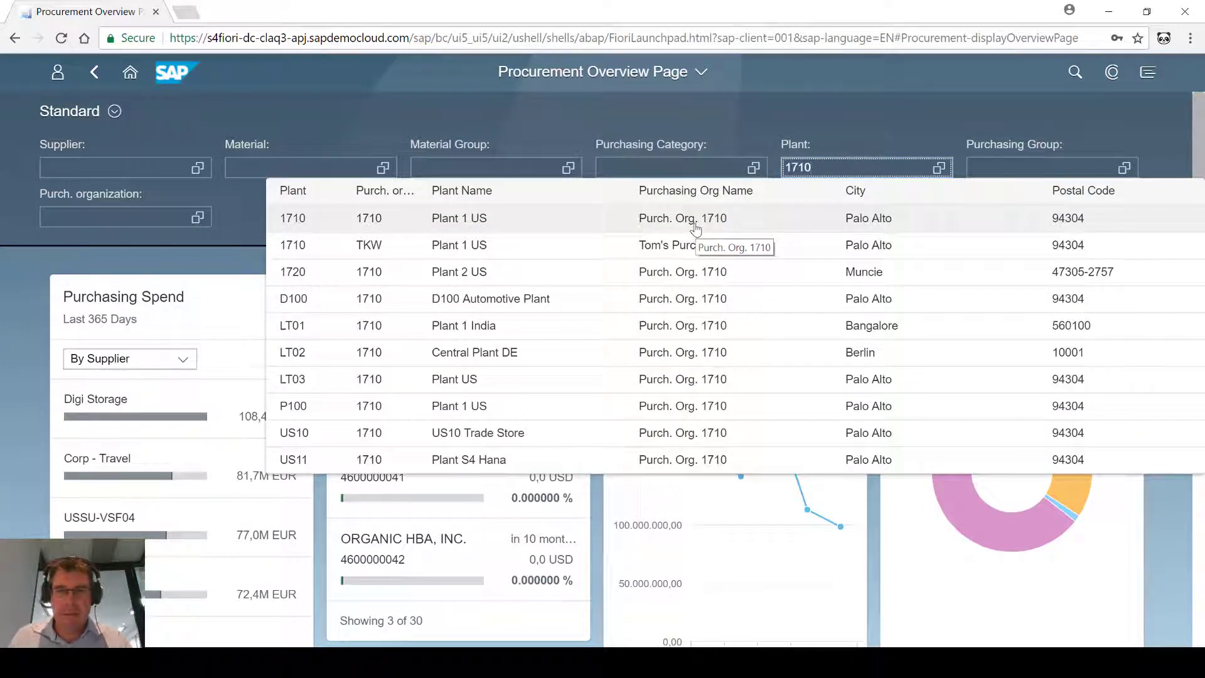
click(696, 230)
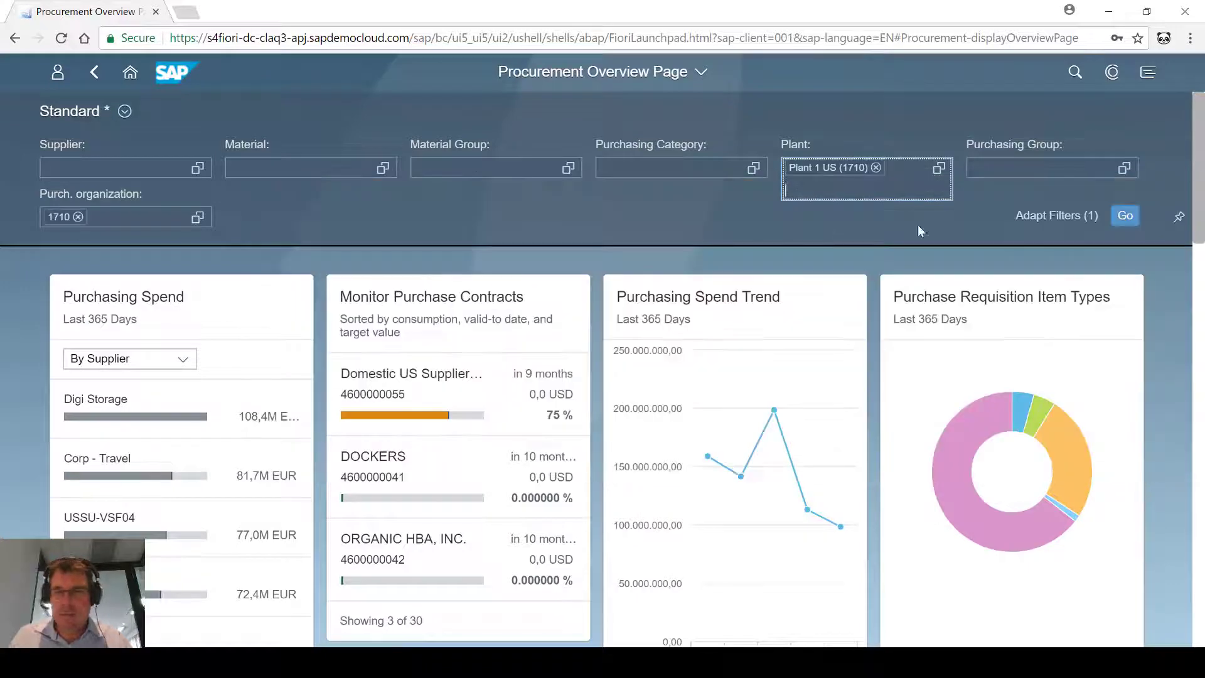
click(1126, 216)
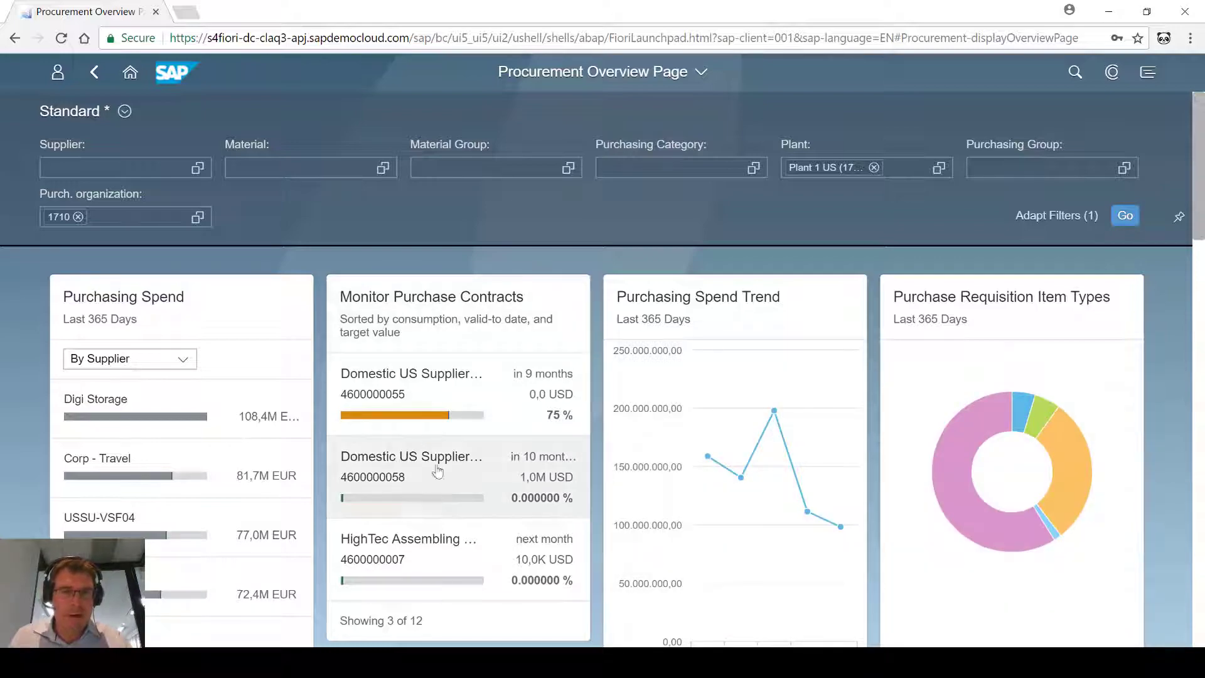
scroll(436, 465, down, 6)
scroll(443, 455, down, 2)
scroll(444, 451, up, 8)
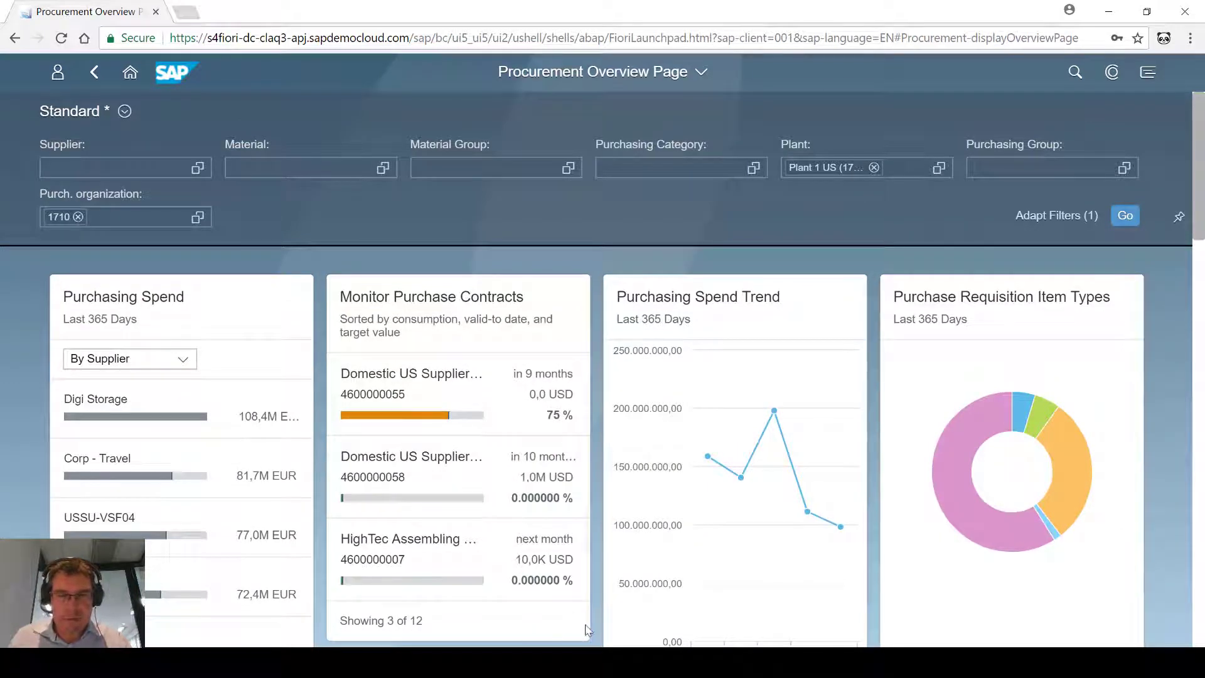
Step: Start a planned independent requirement for material MZ-TG-A202, Green Latex Free Gloves
key(alt+Tab)
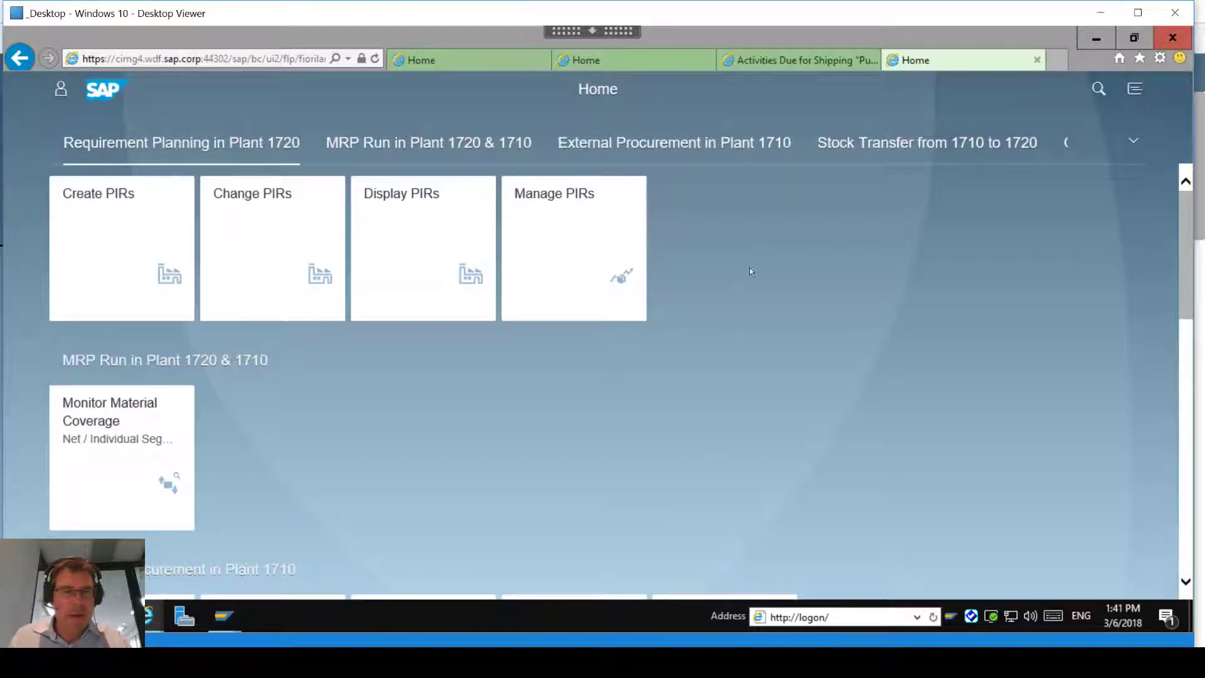
click(118, 254)
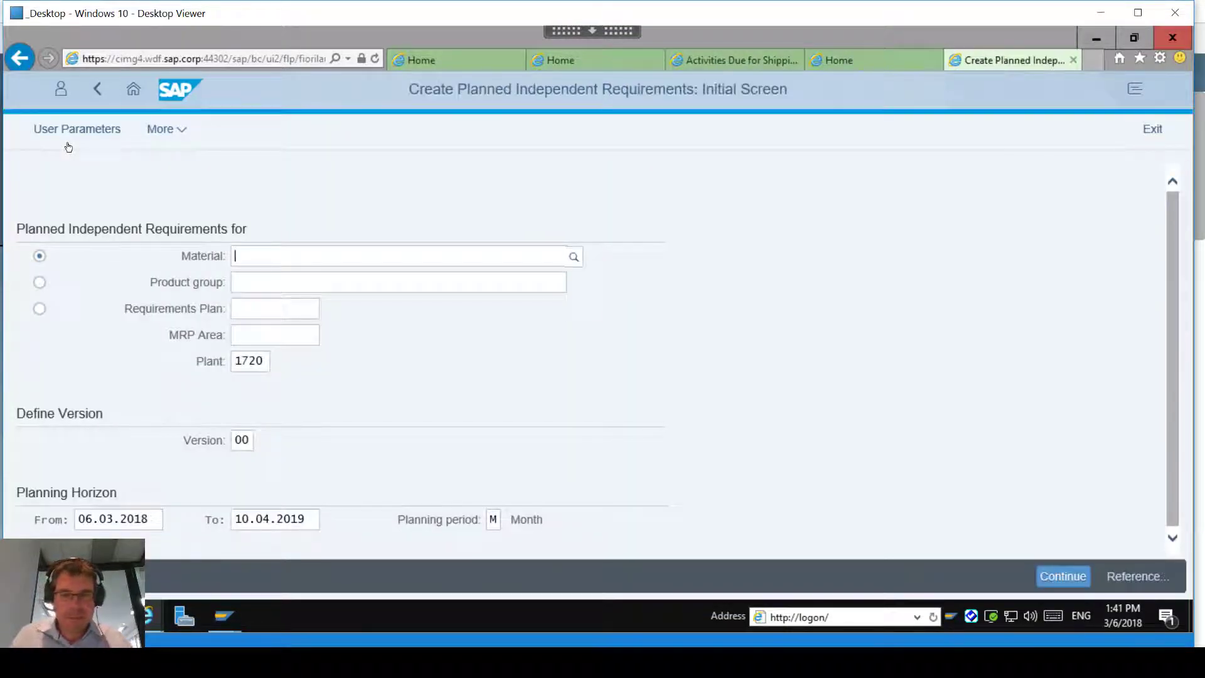
text(mz-tr)
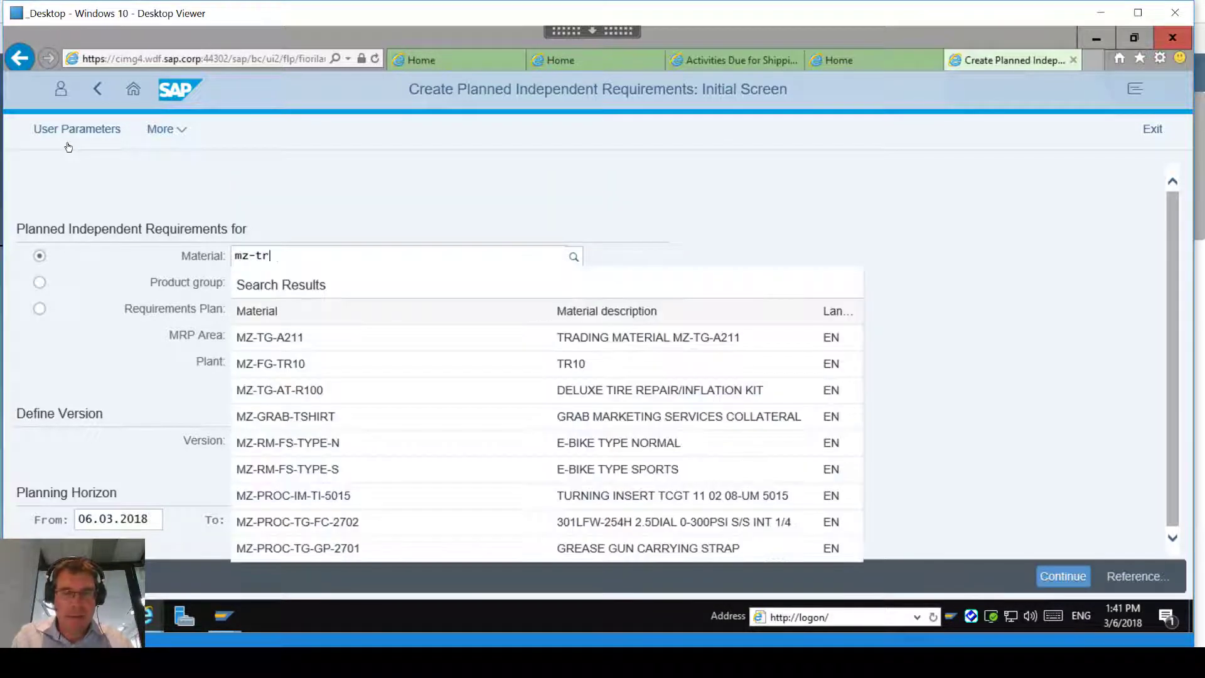
key(ctrl+a)
text(a202)
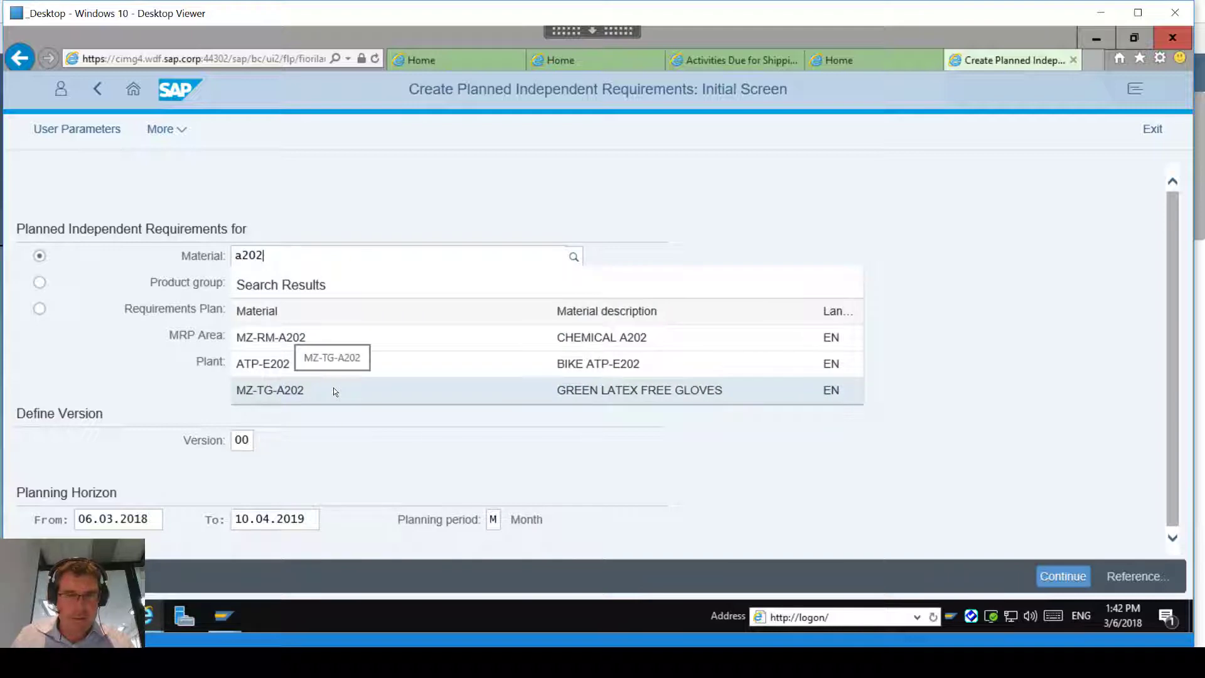
click(333, 389)
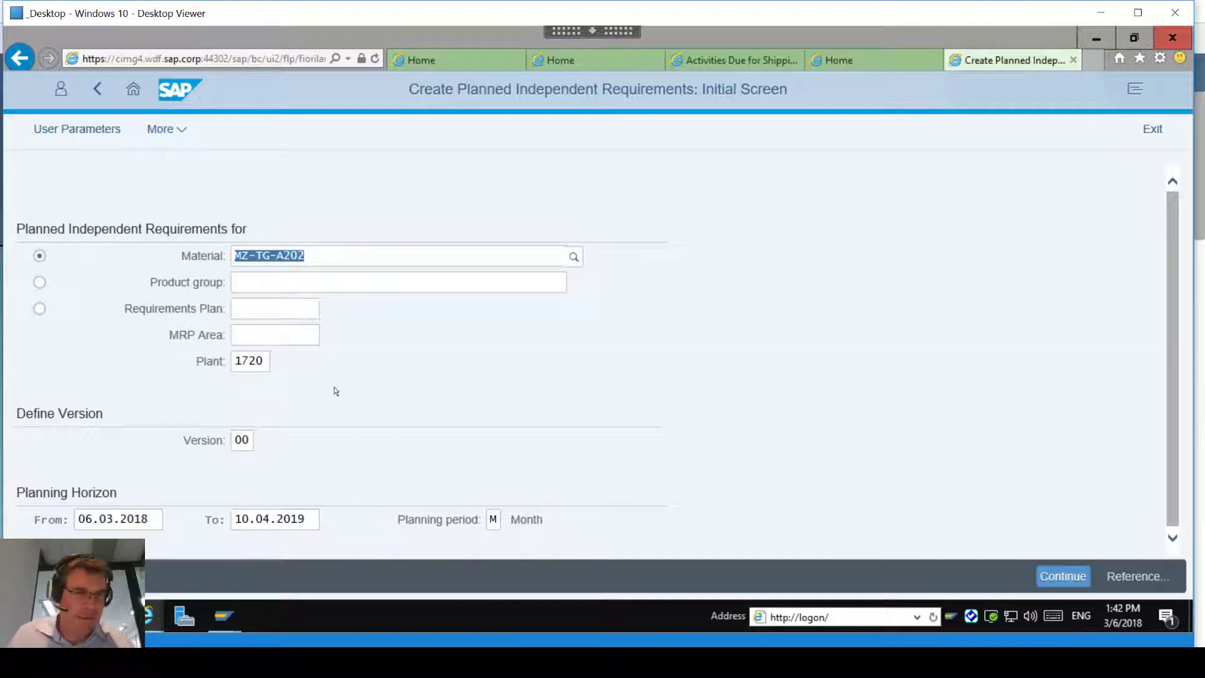
Step: Set plant 1720 with daily period D and save 7 PC for 06.03.2018
click(263, 361)
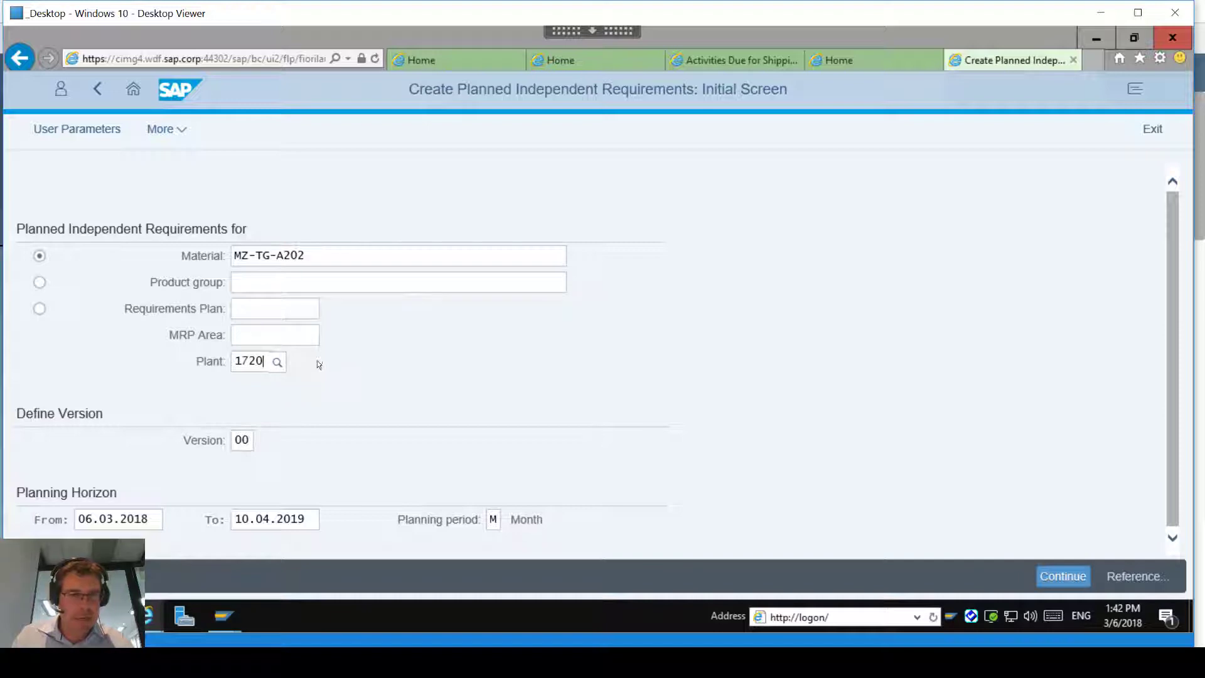
scroll(319, 364, down, 1)
click(500, 519)
key(BackSpace)
text(d)
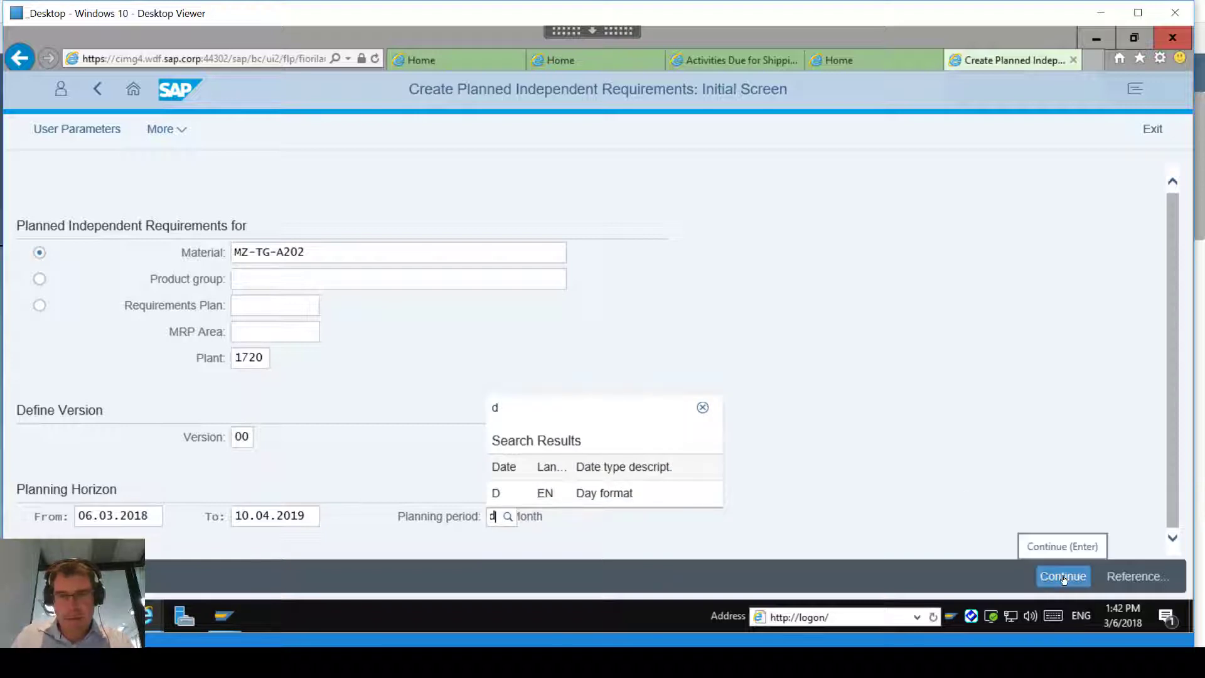
click(608, 333)
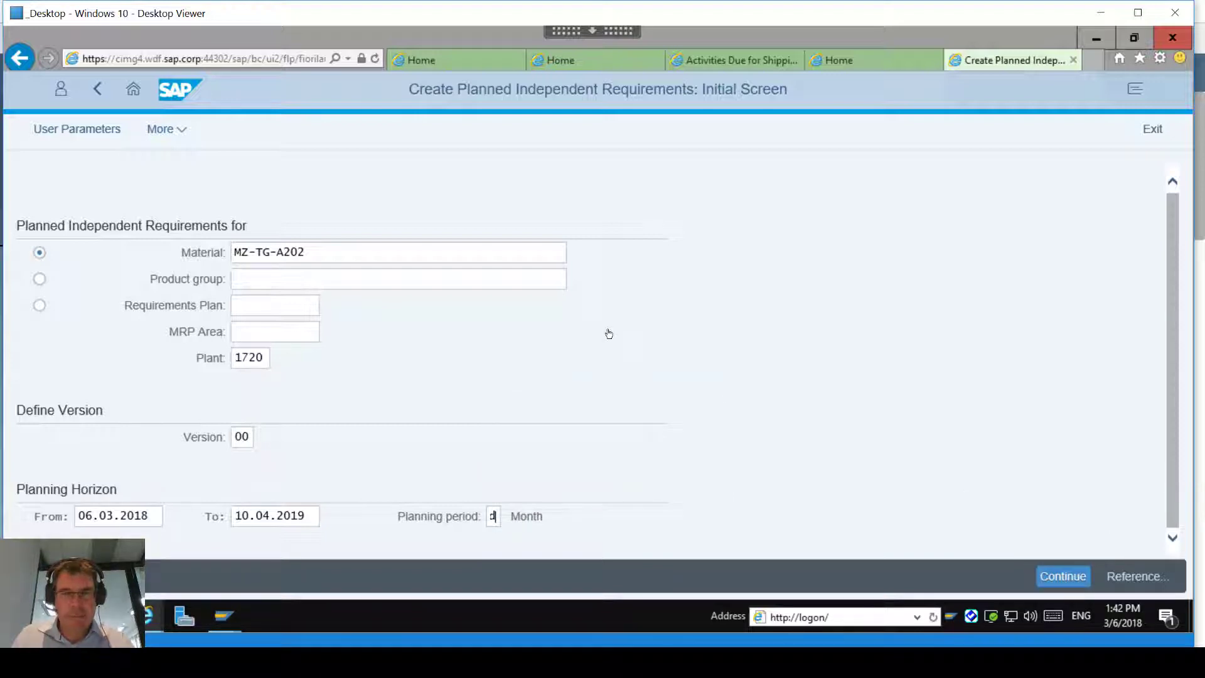
key(Return)
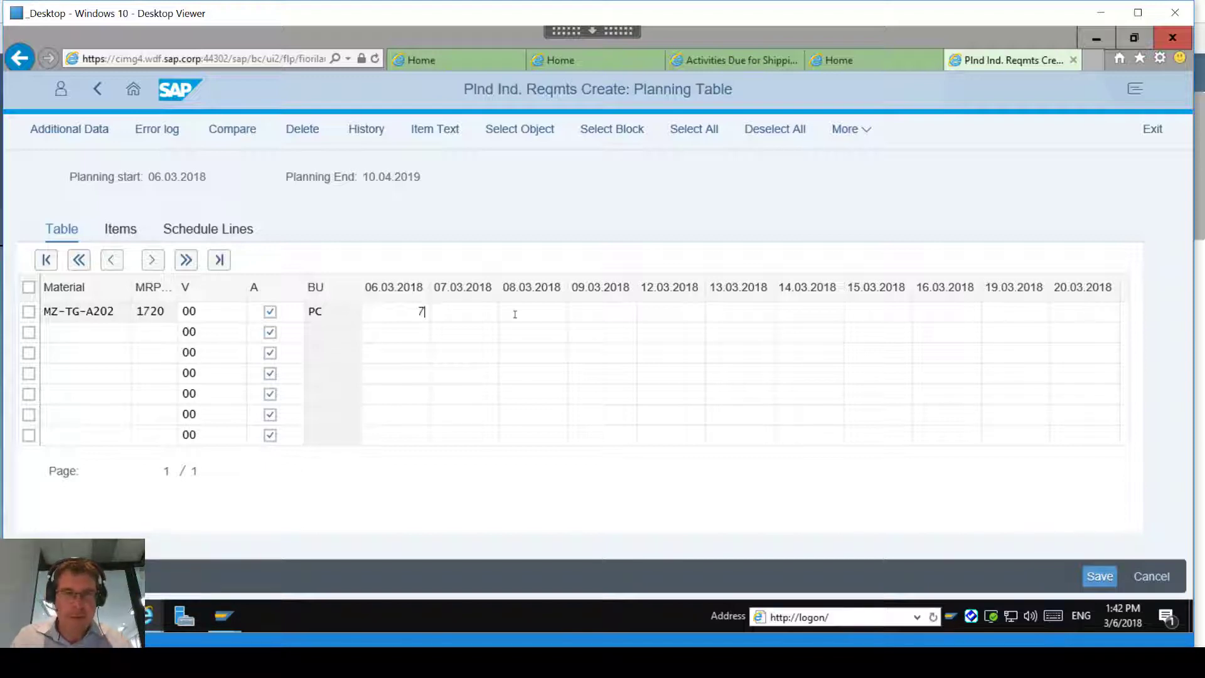
click(1097, 578)
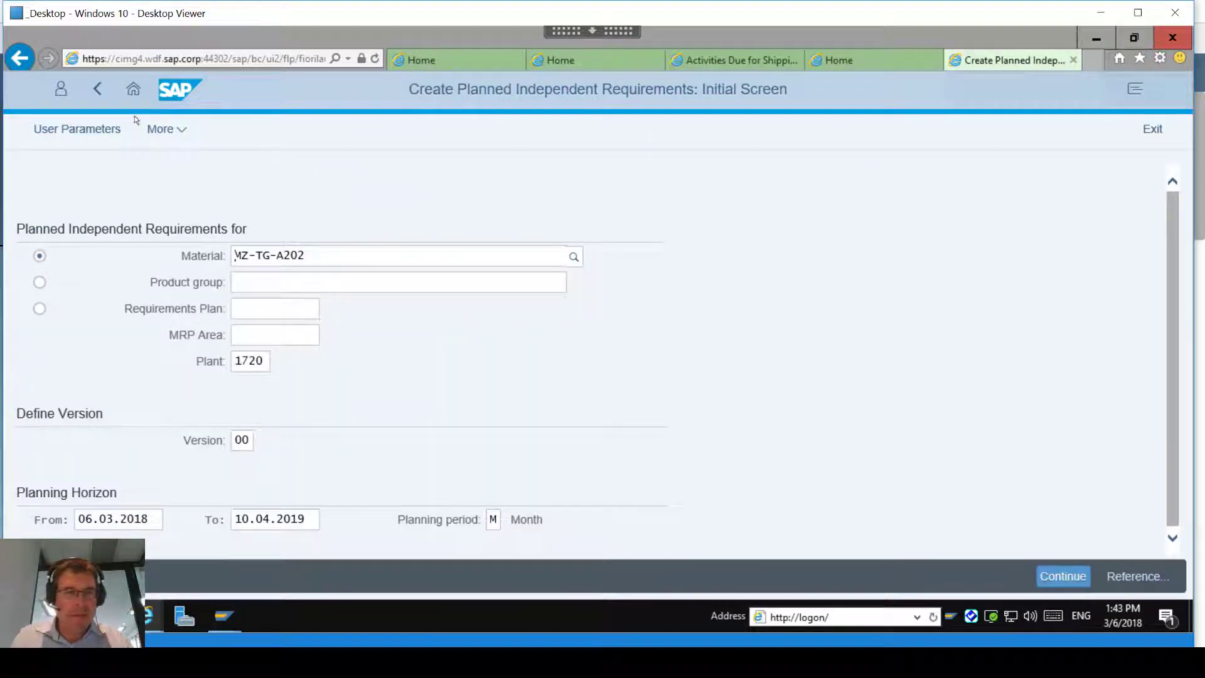
Step: Open Monitor Material Coverage and check MZ-TG-A202 coverage at plant 1720, showing −7 PC
click(133, 91)
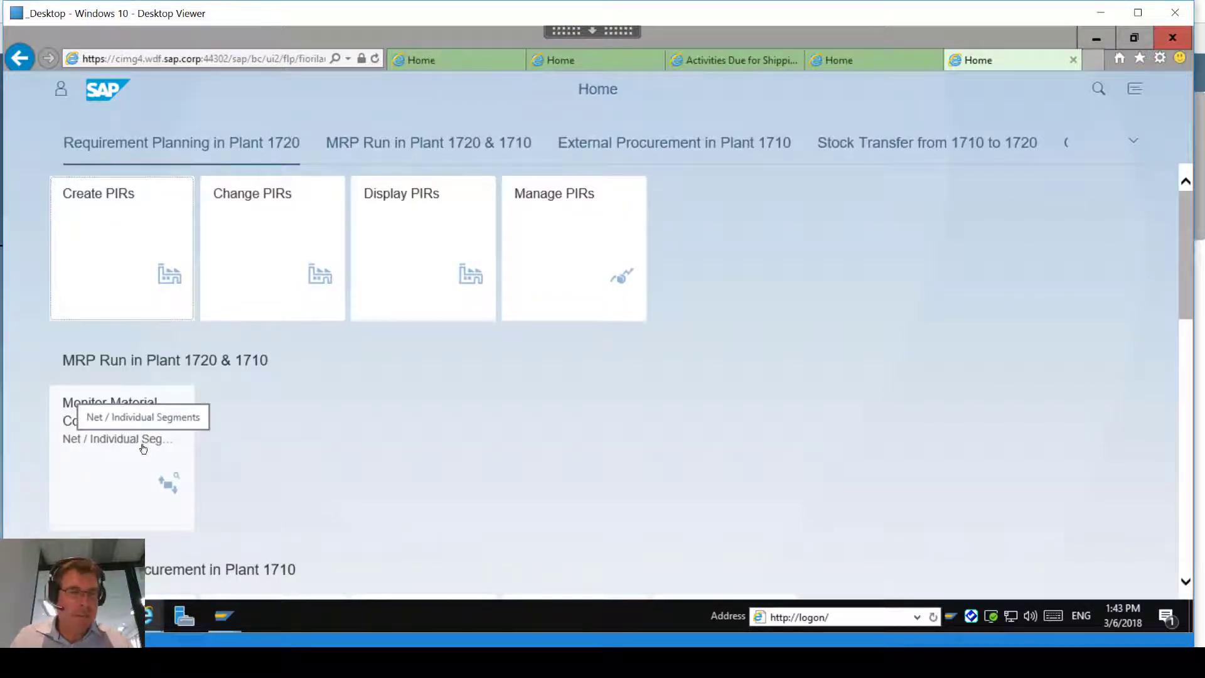
click(131, 460)
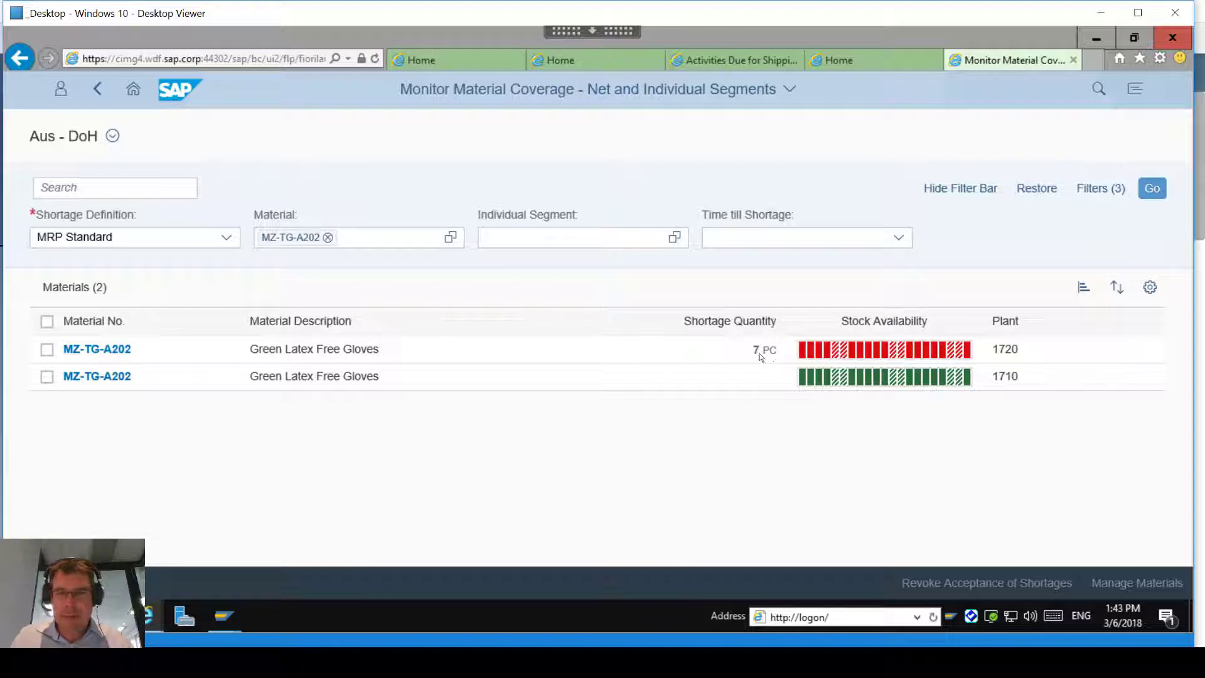
double_click(1013, 349)
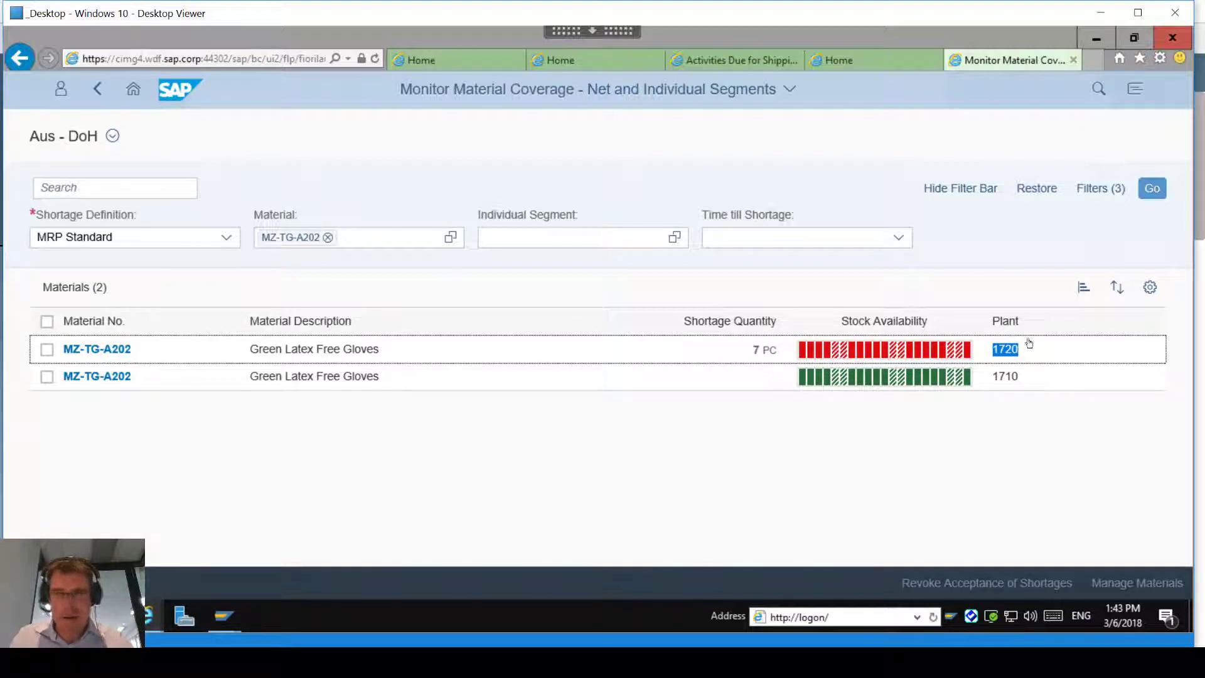
click(897, 353)
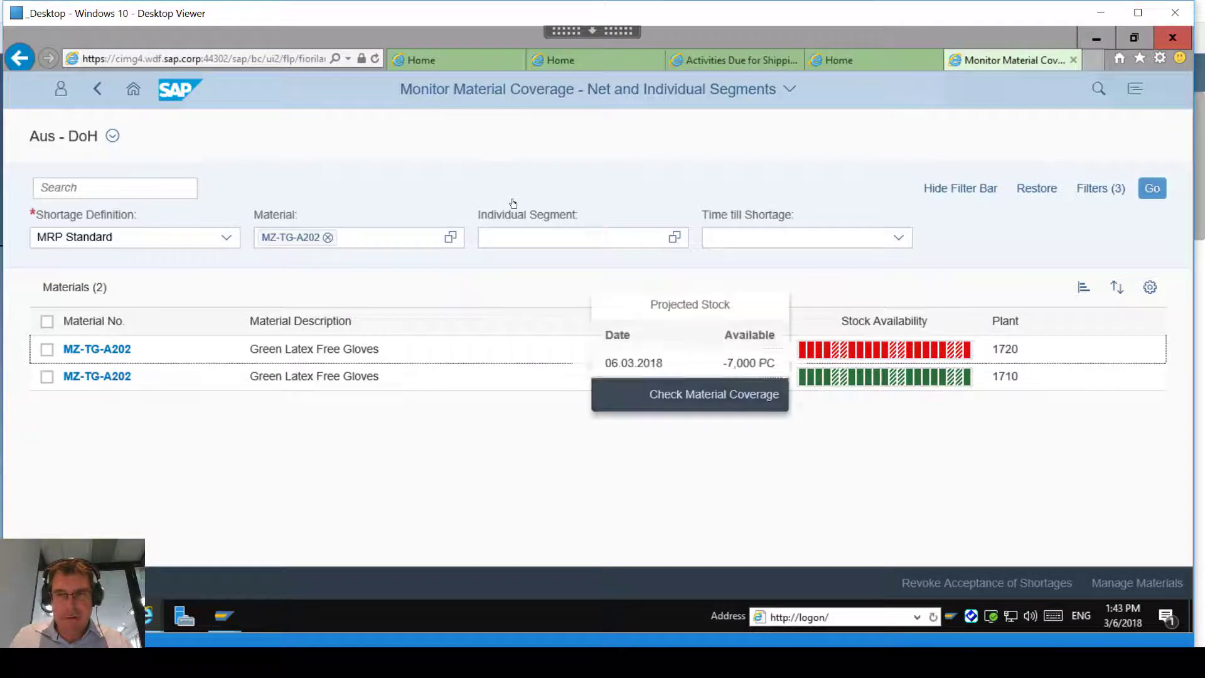
click(711, 396)
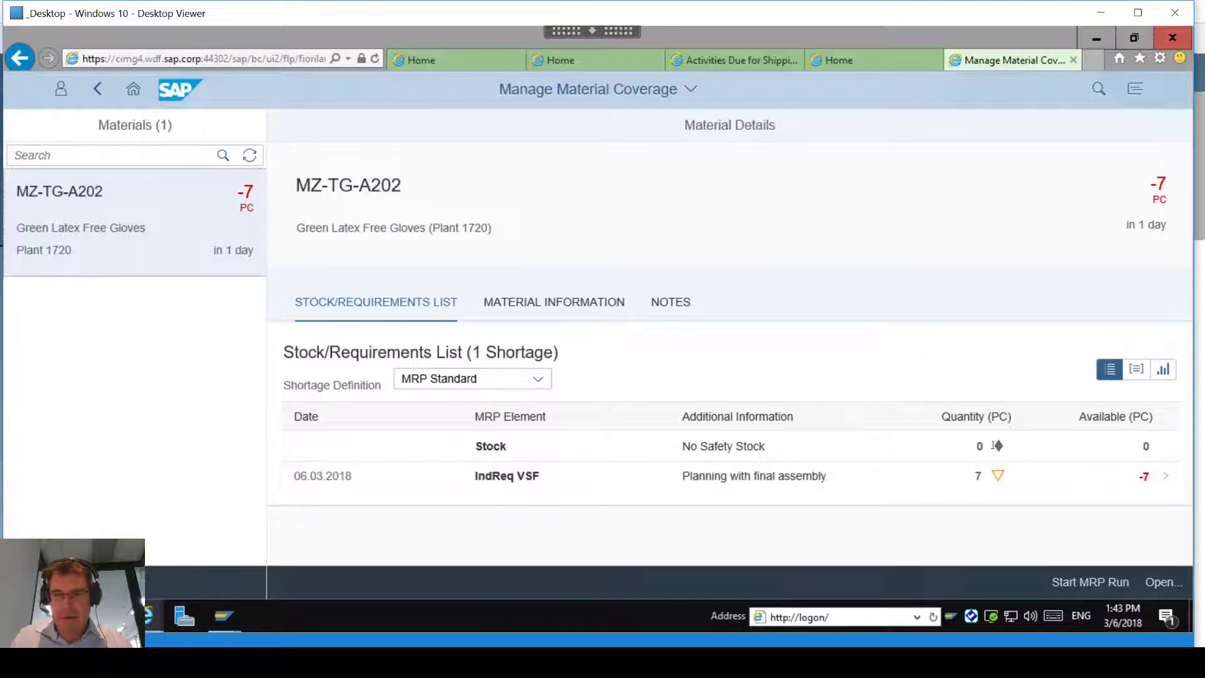
Step: Run MRP for the gloves at plant 1720, then go back to the coverage monitor list
click(1085, 584)
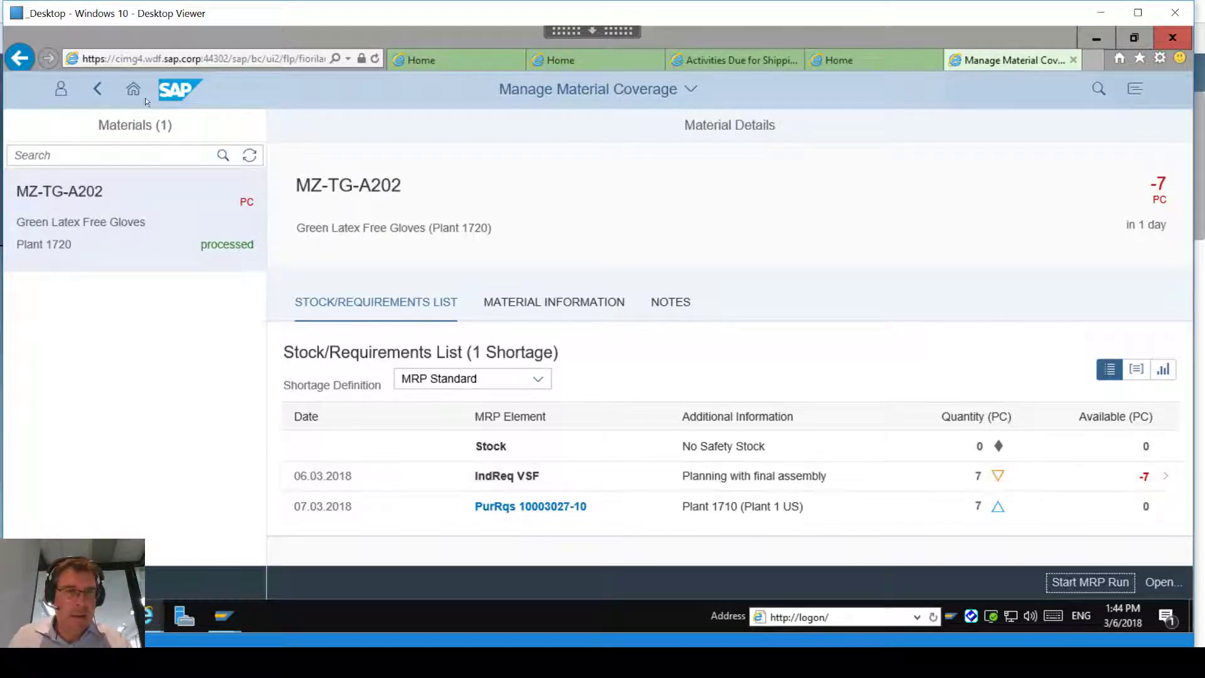
click(98, 92)
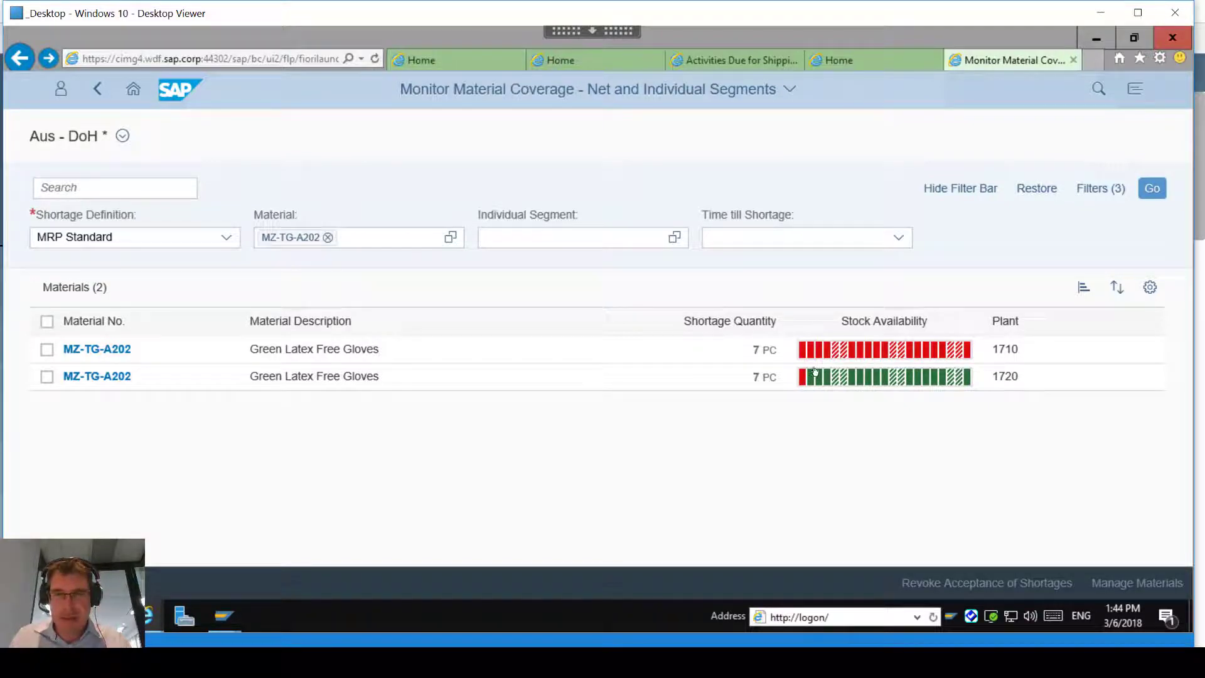
Step: Run MRP on plant 1710's glove coverage to create a 7 PC purchase requisition
click(872, 355)
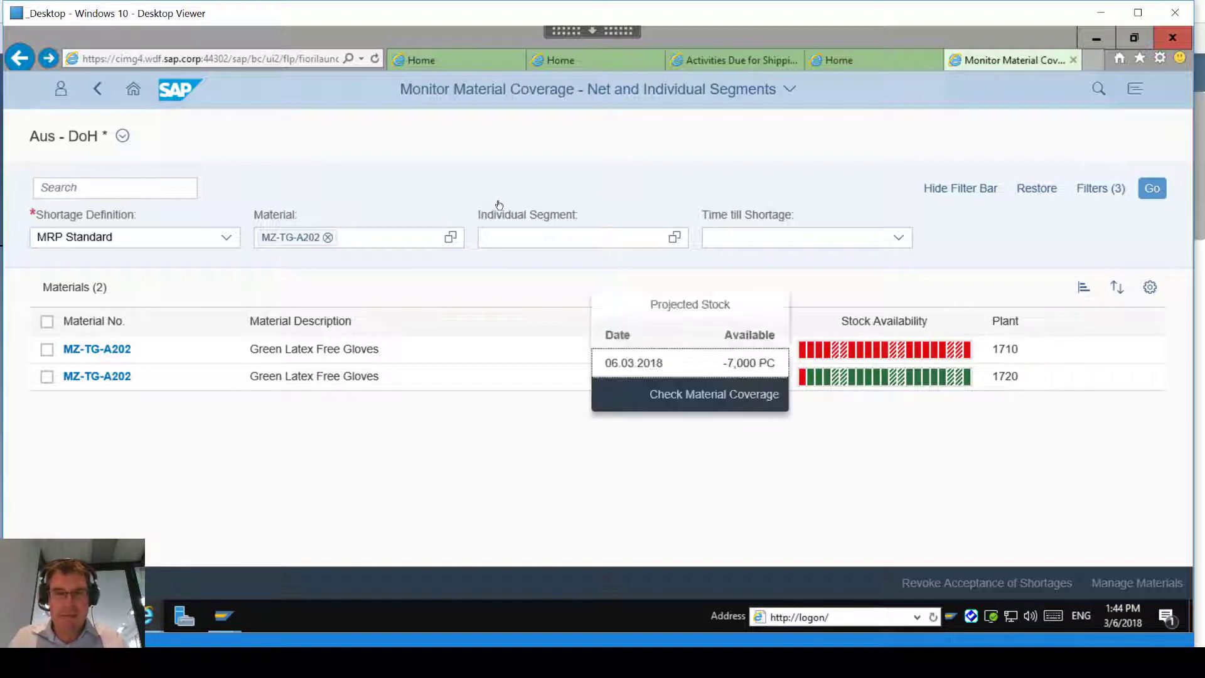
click(727, 395)
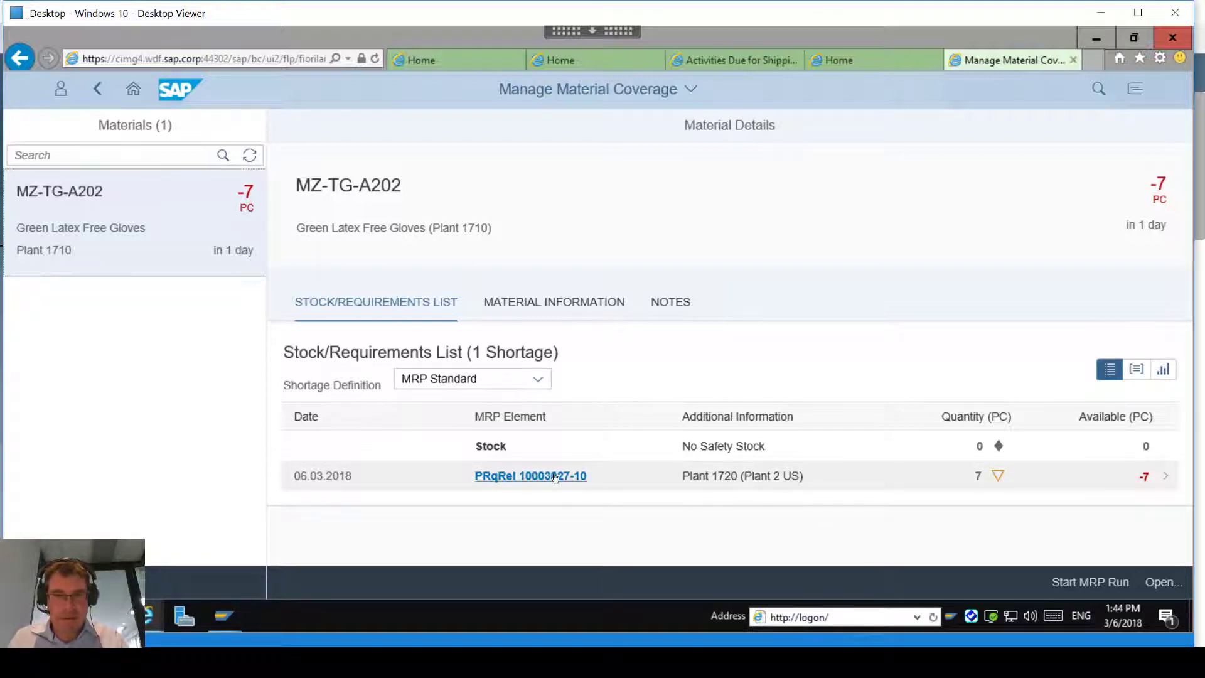
click(1090, 584)
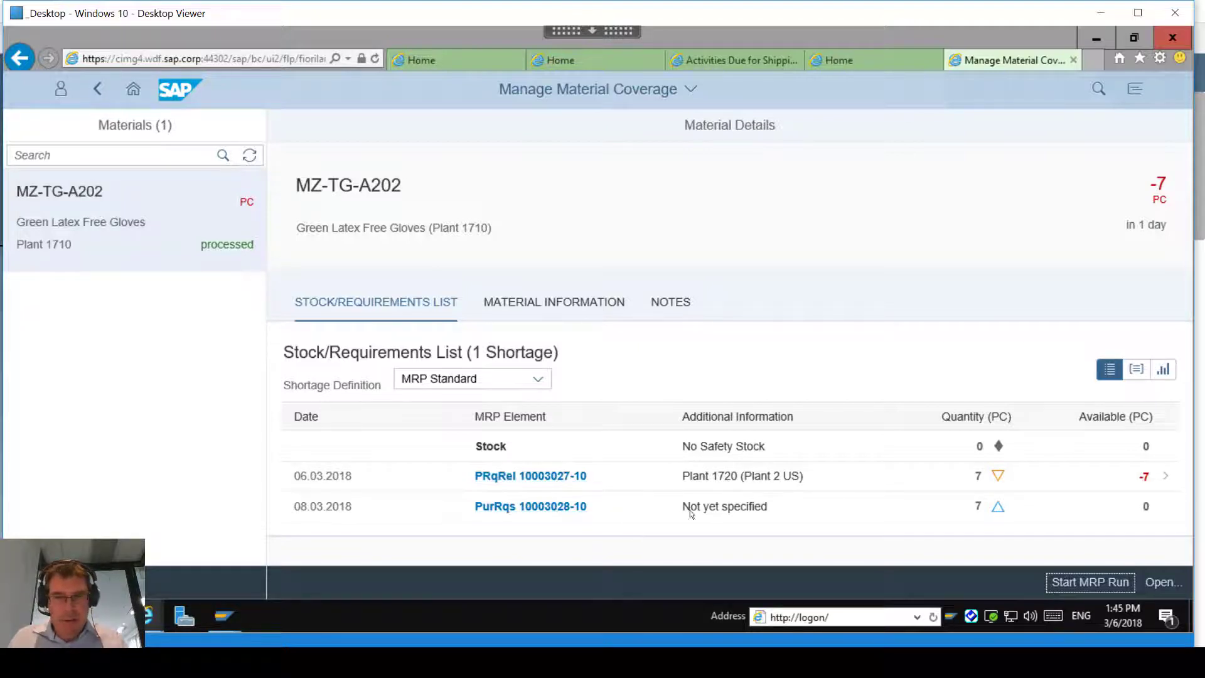
Step: Point out the new requisition's unspecified supplier and switch to the PowerPoint presentation
drag(683, 506, 783, 507)
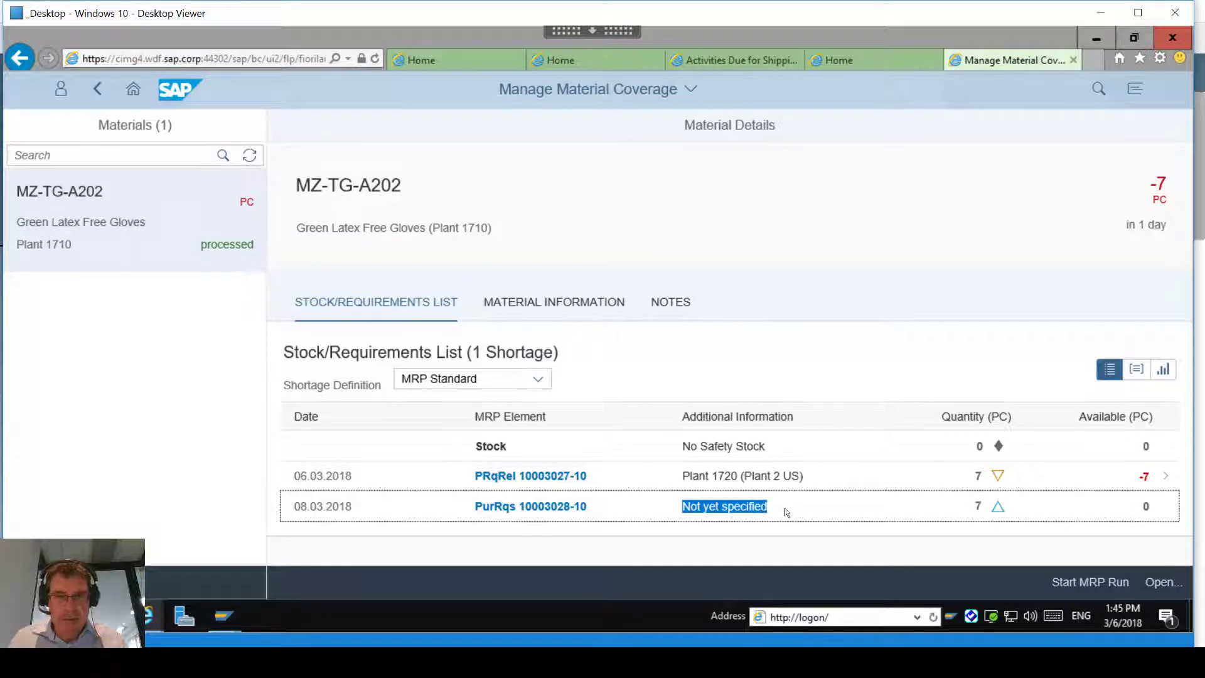
click(449, 291)
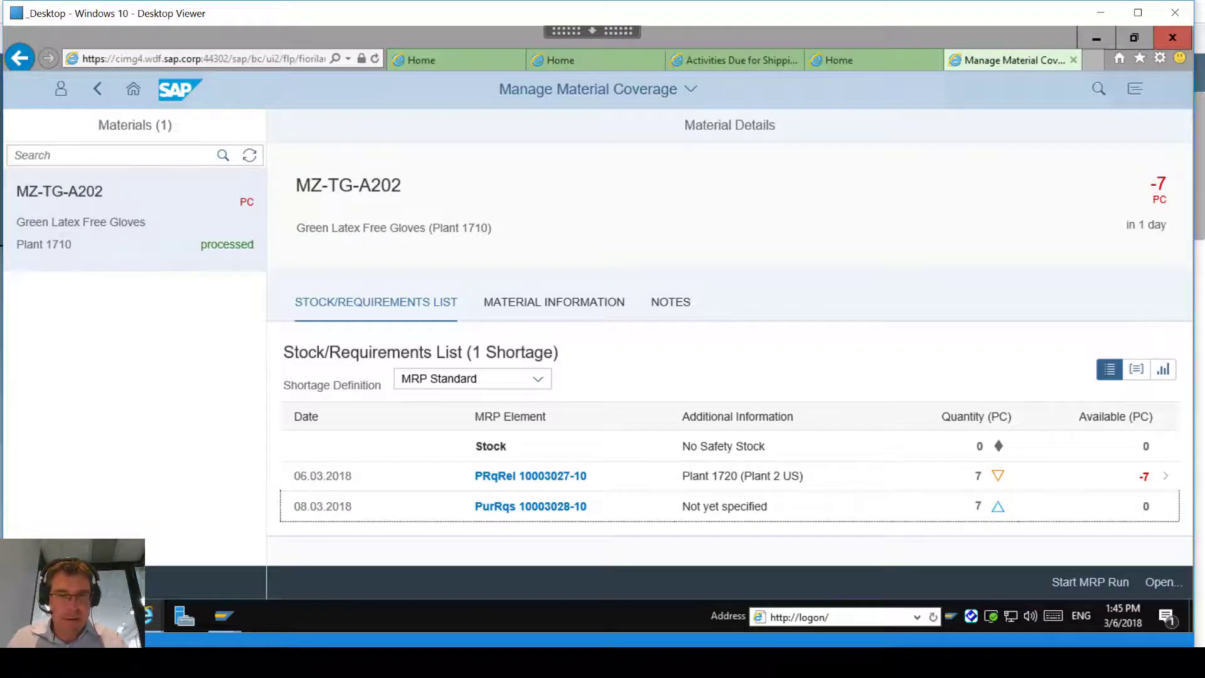
key(alt+Tab)
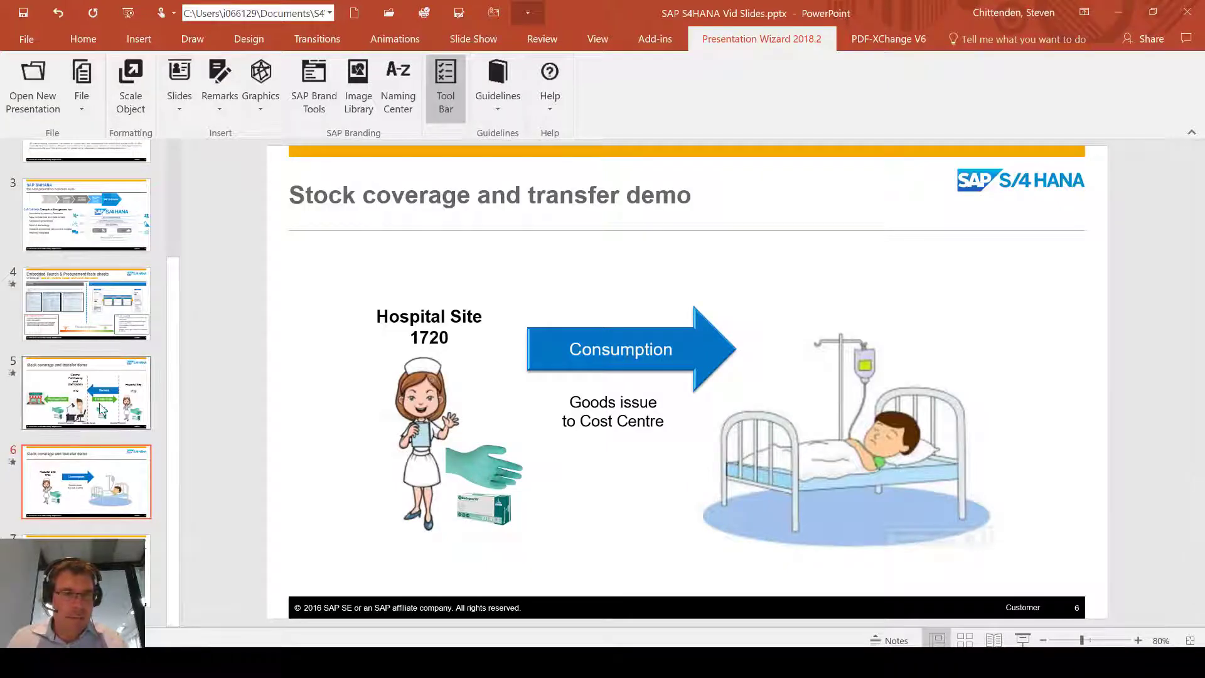
Step: Present slide 5, revealing the Demand arrow and 1710 purchasing and transfer elements, then return to SAP
click(102, 409)
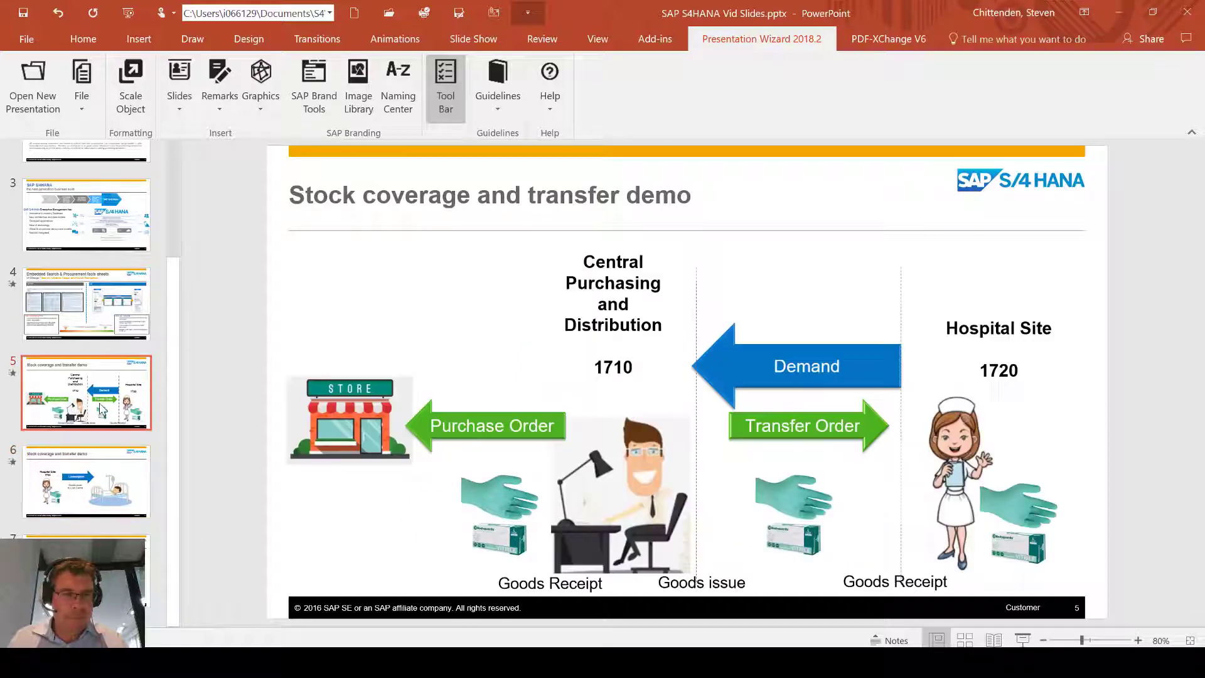
click(1022, 639)
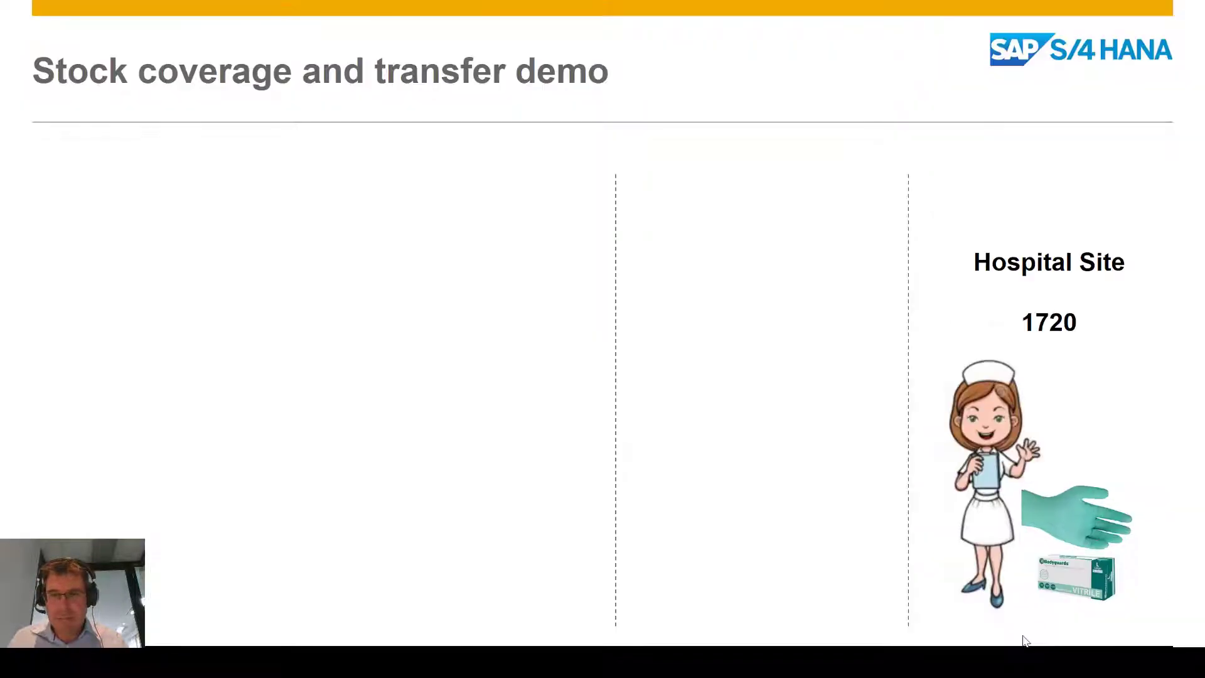
click(1058, 507)
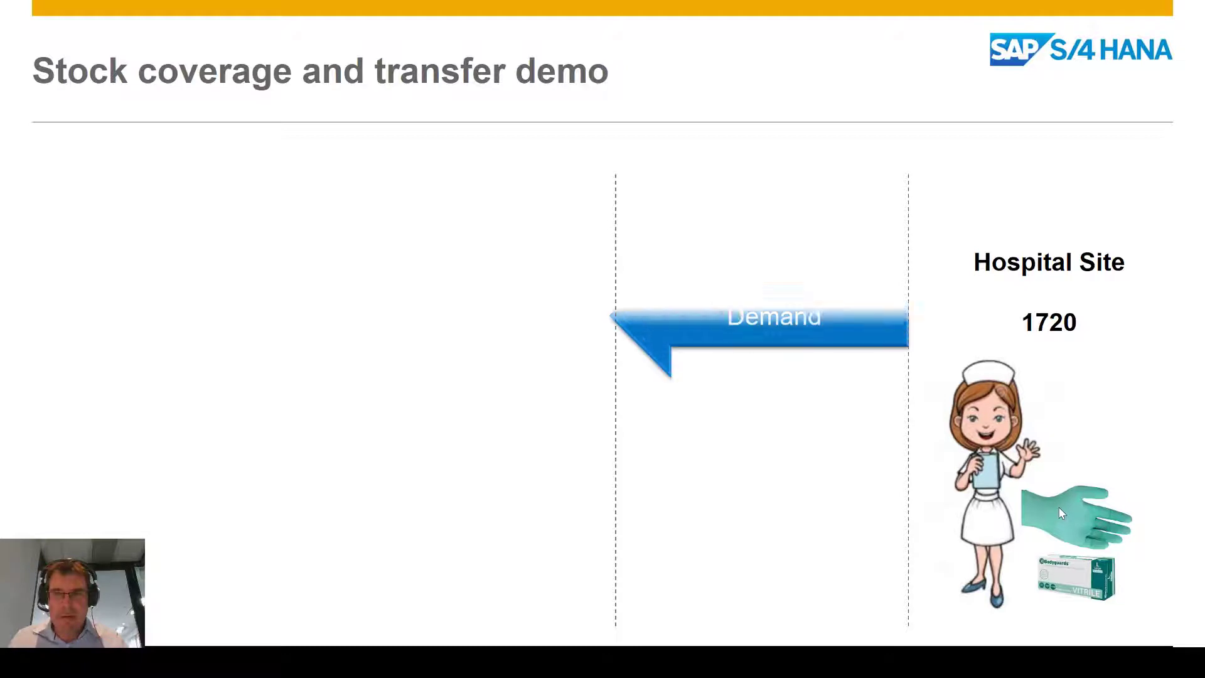
click(1058, 506)
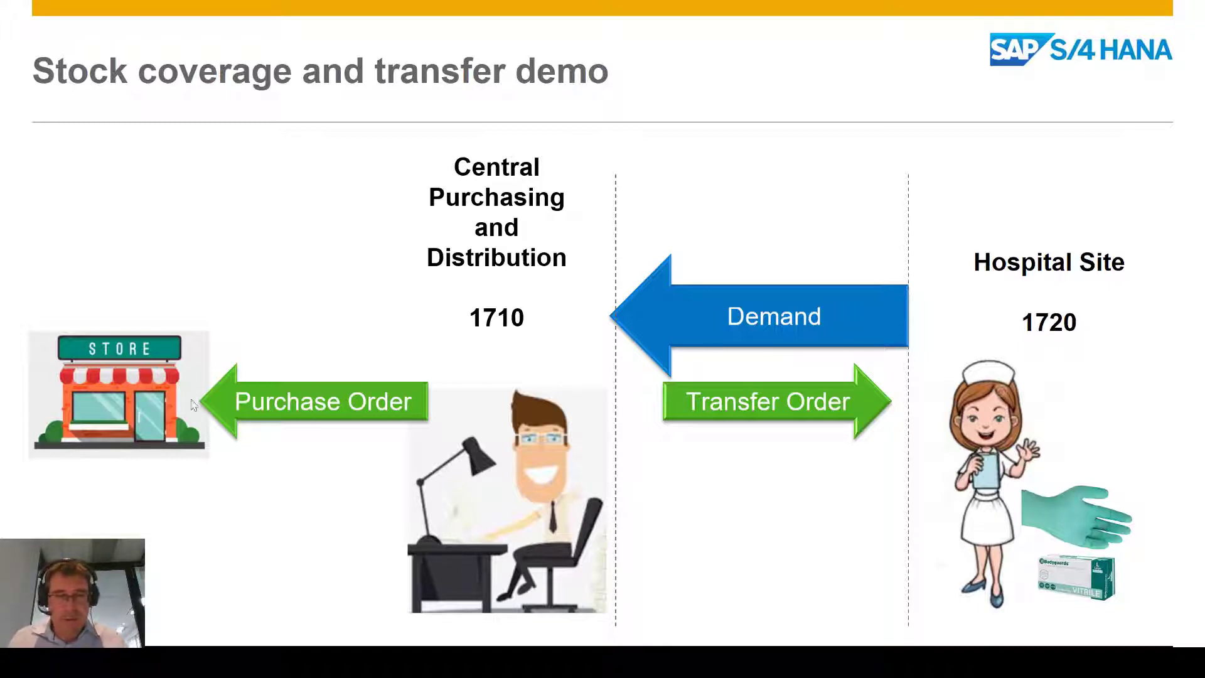
key(alt+Tab)
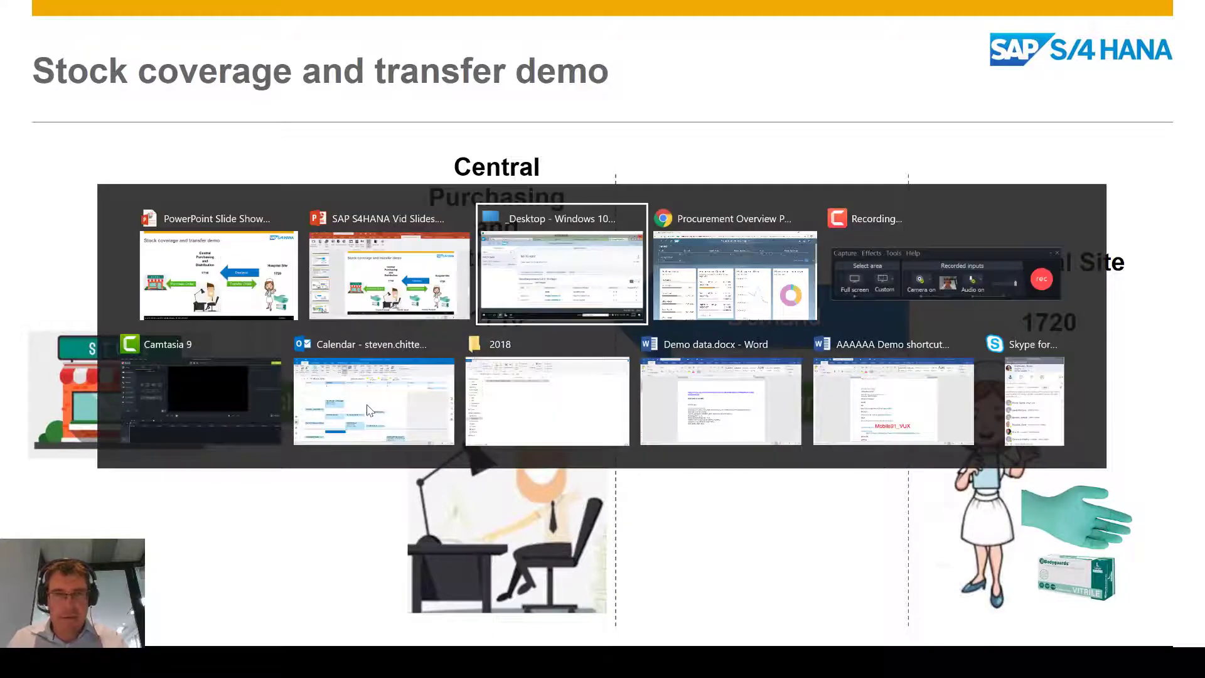
key(alt+Tab)
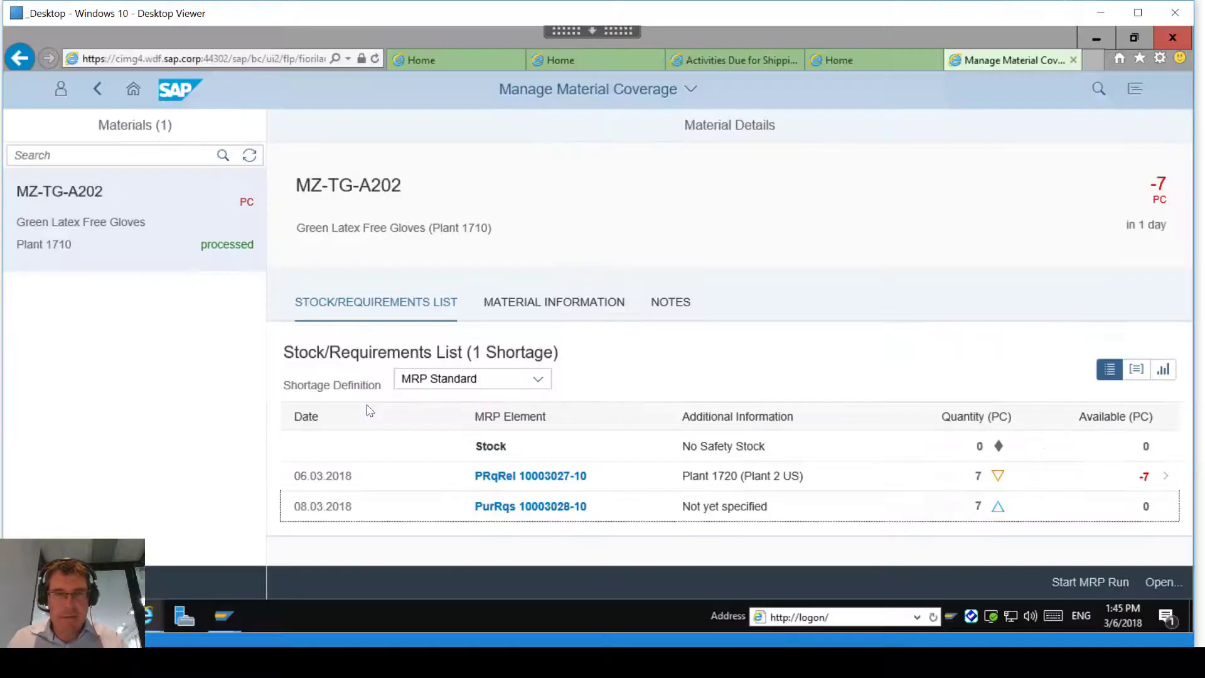
Step: Search purchase requisitions for 'green' and select the plant 1710 requisition 10003028/10
click(132, 97)
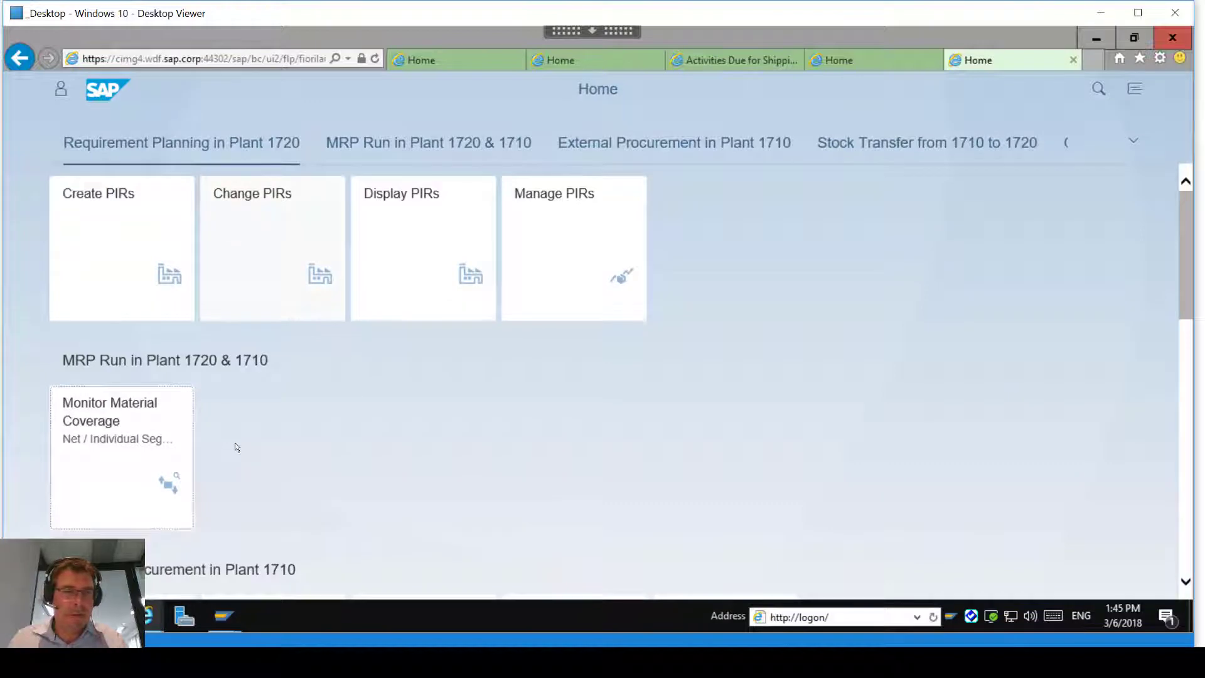
scroll(247, 432, down, 2)
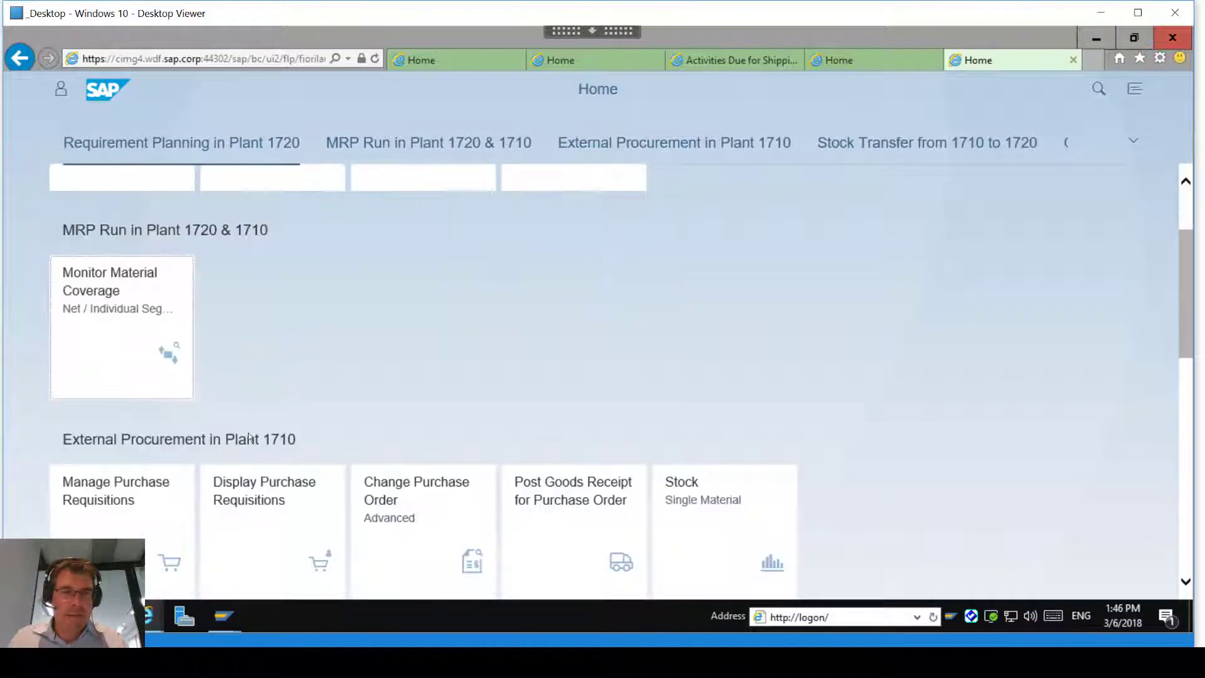
scroll(254, 433, down, 1)
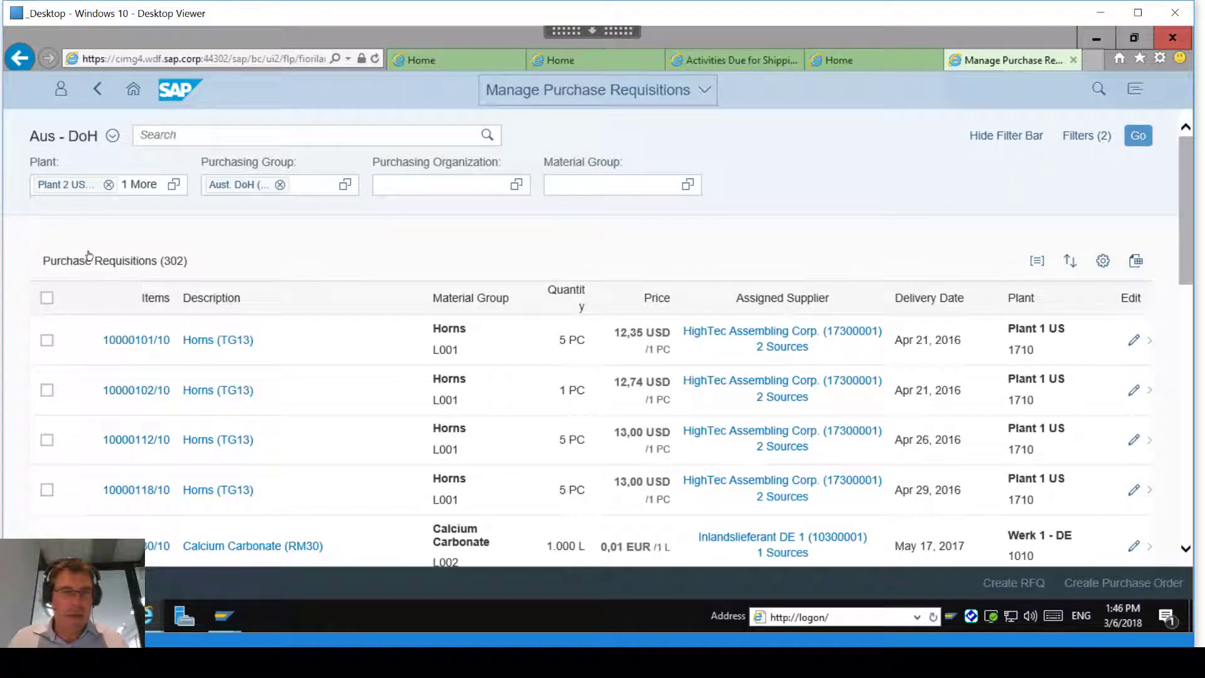
click(221, 134)
text(green)
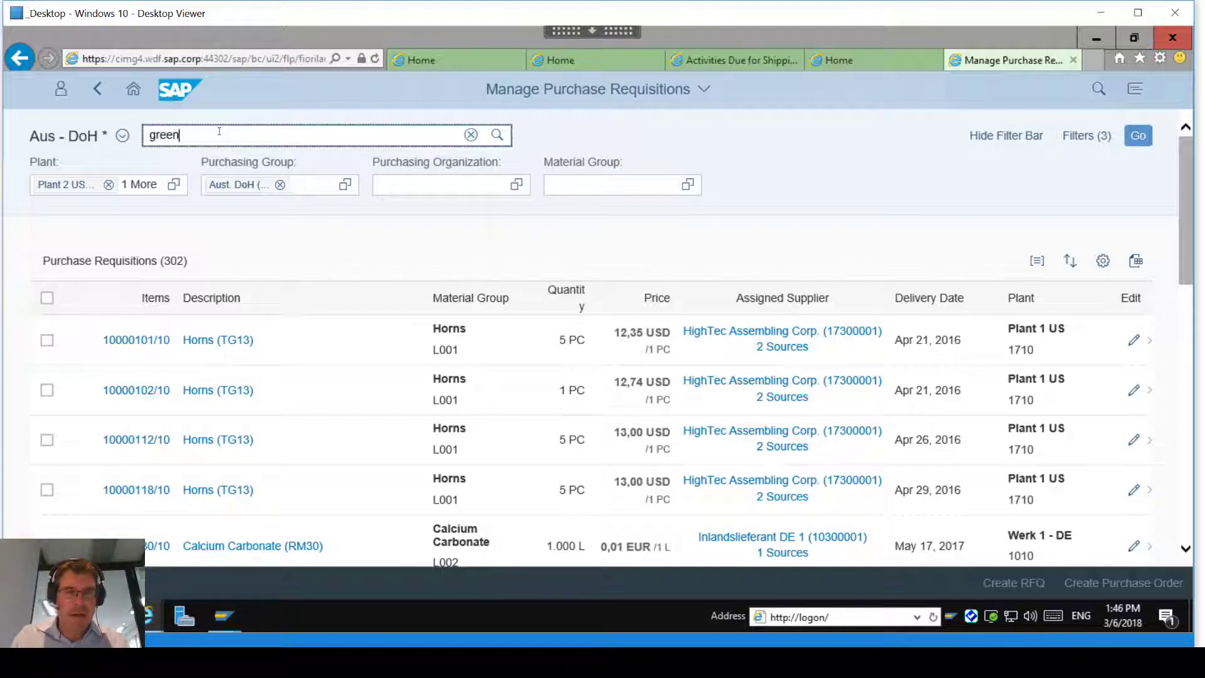
key(Return)
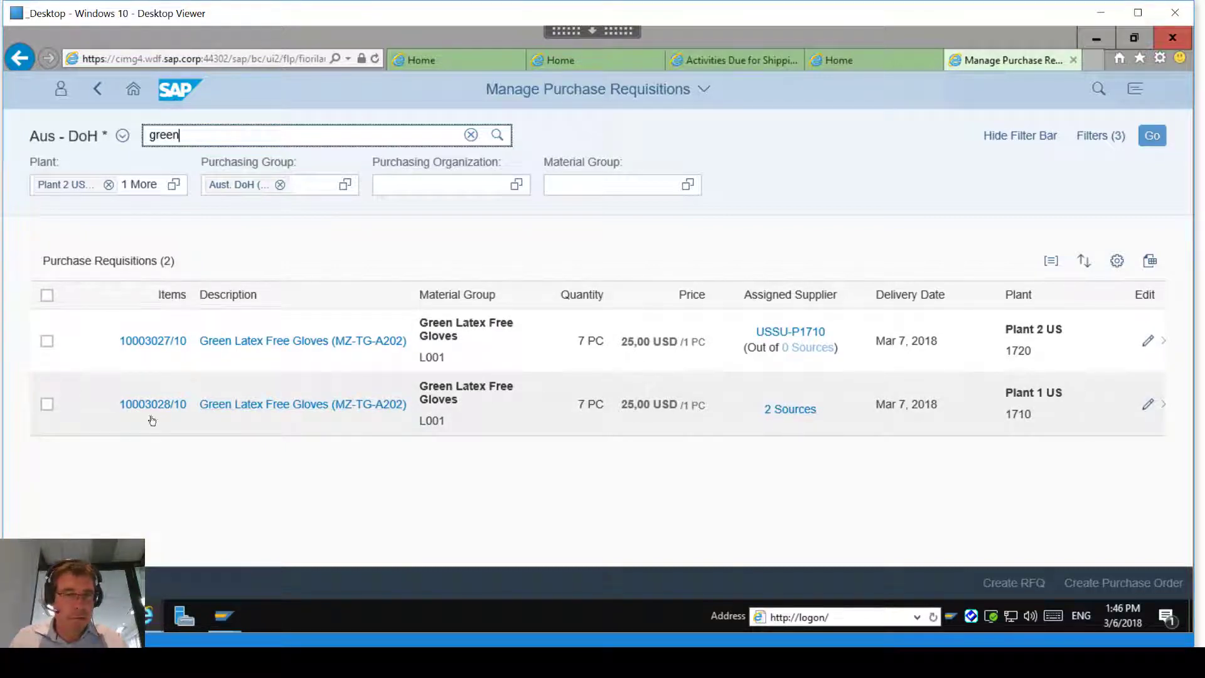
key(space)
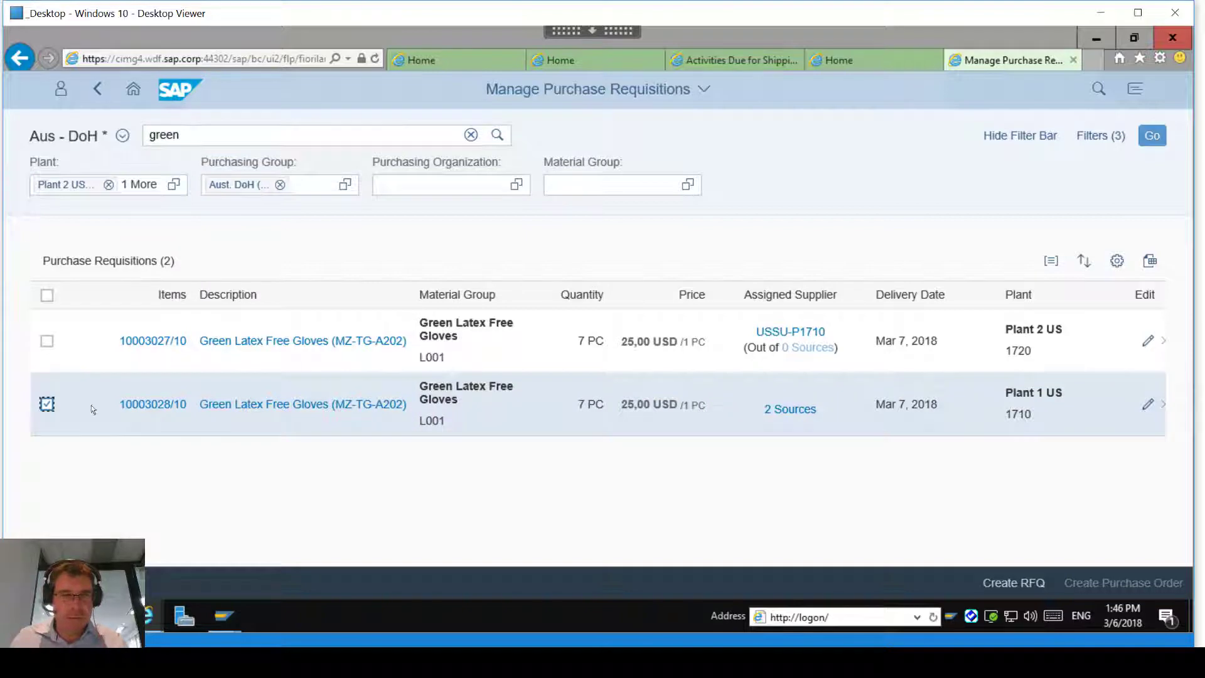
Step: Assign Supplier 1 (USSU-VSF40) to requisition 10003028, review it, and return to the list
click(790, 409)
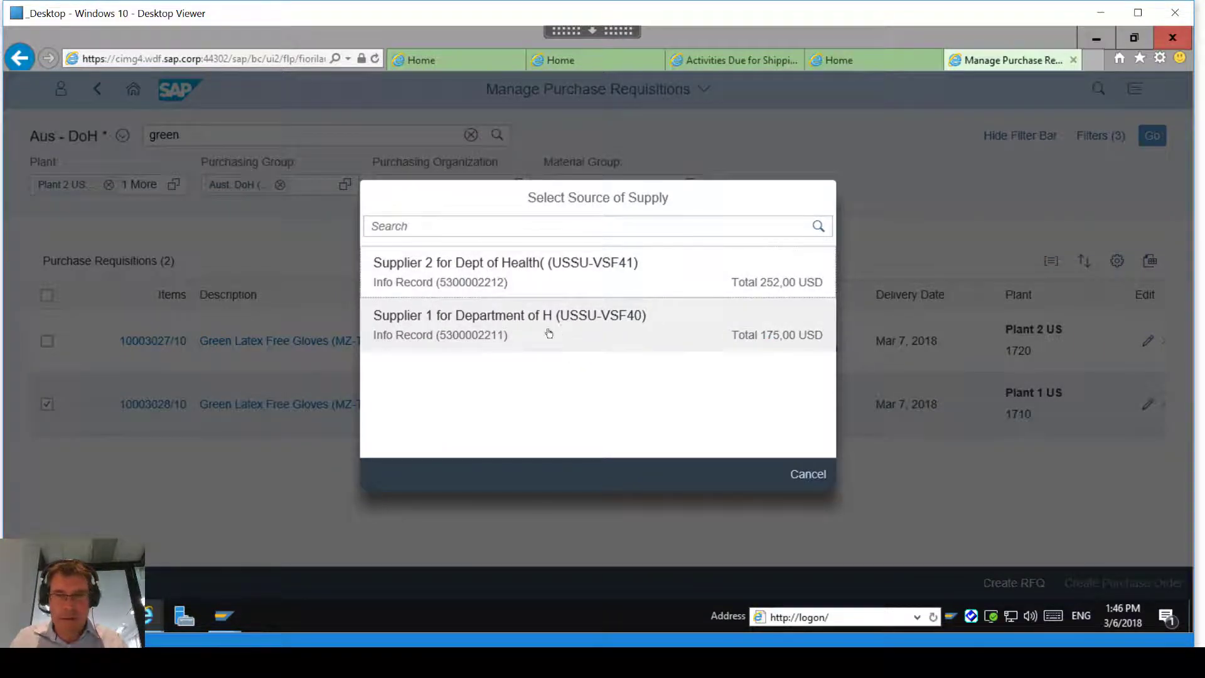
click(720, 334)
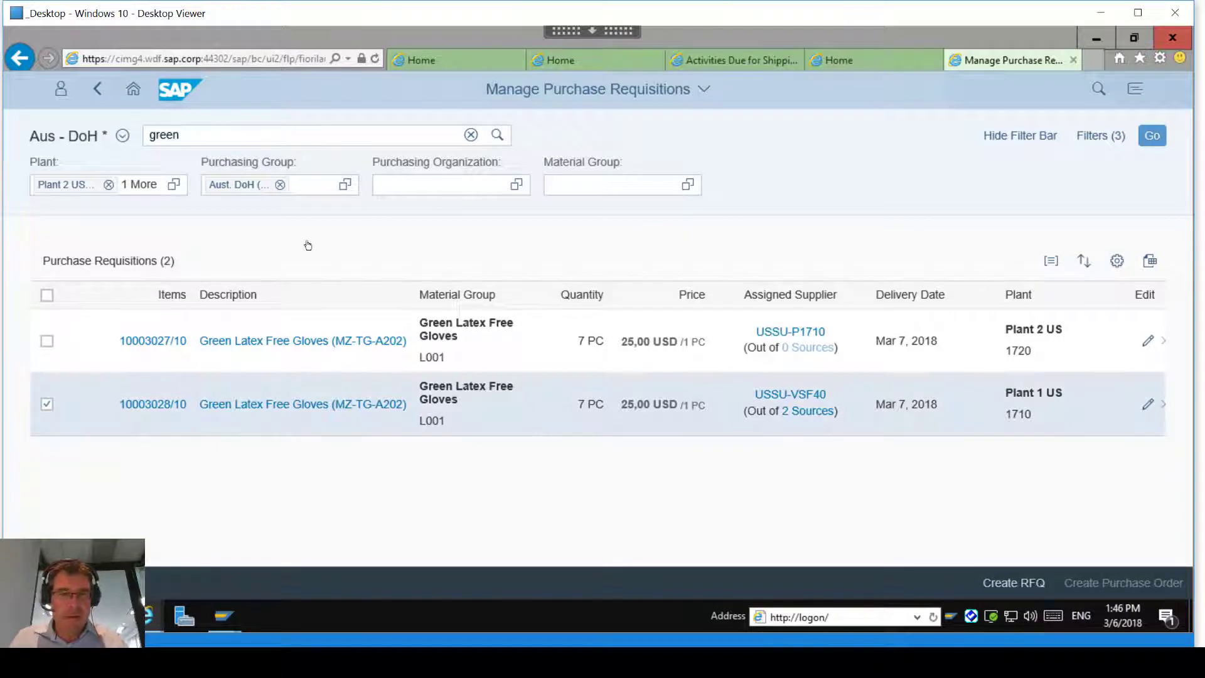
click(552, 416)
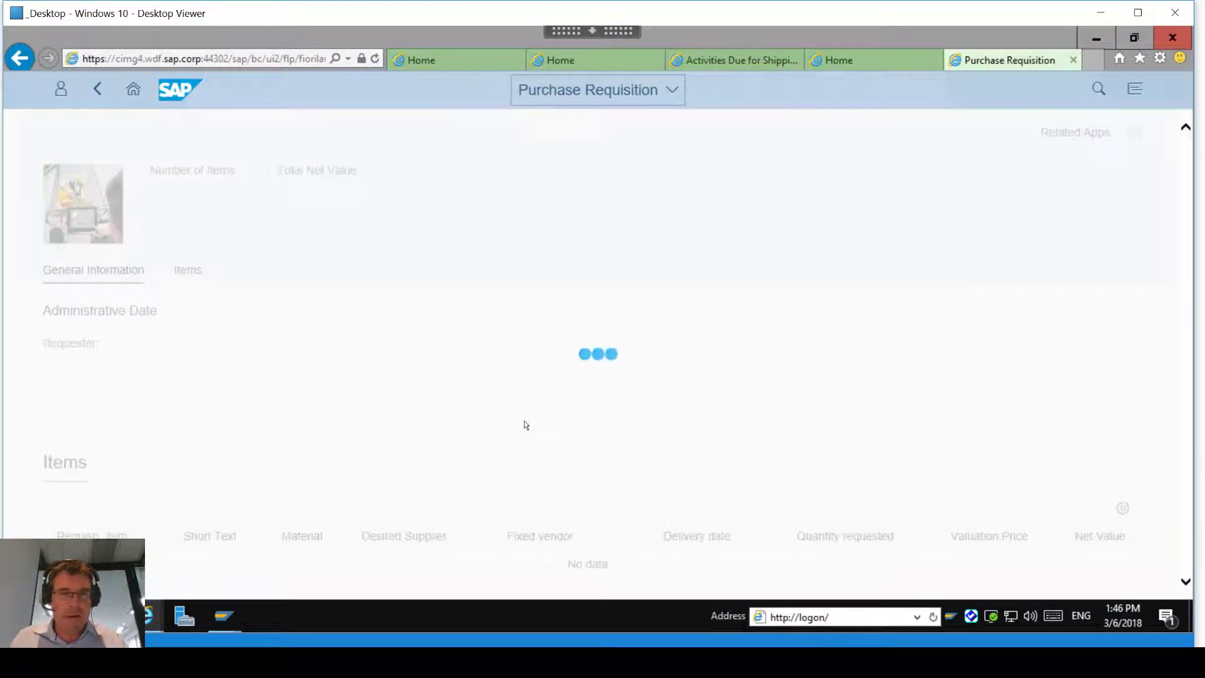
scroll(524, 420, down, 4)
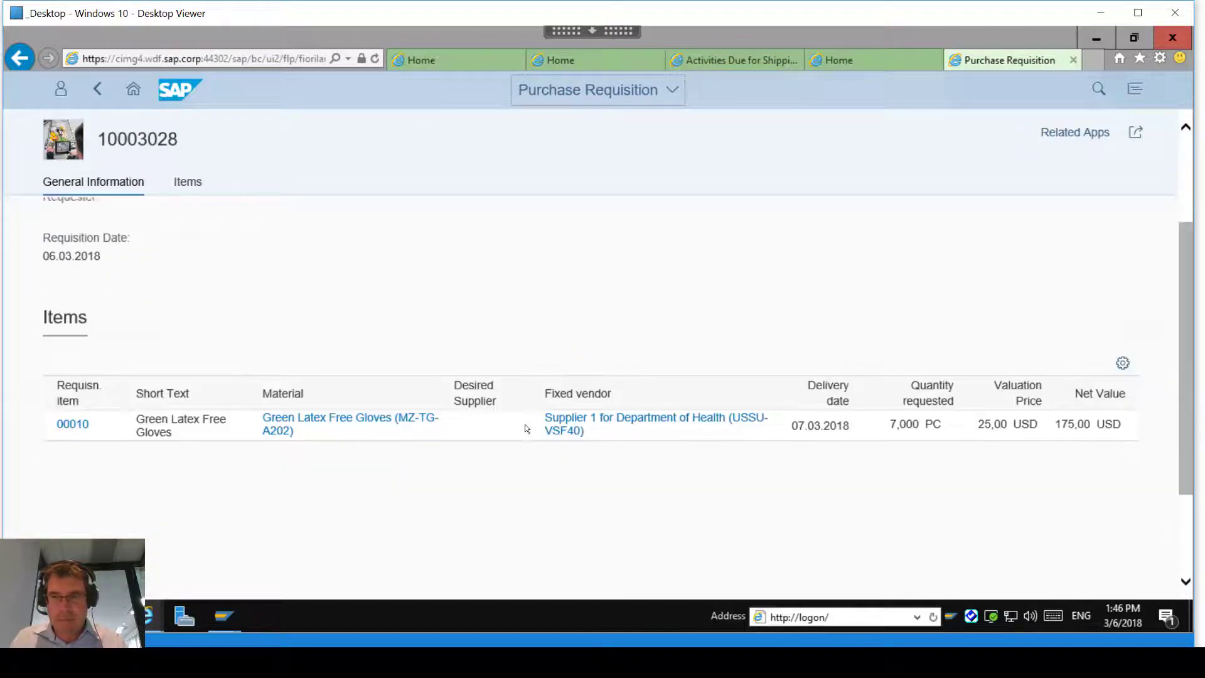
scroll(524, 420, up, 5)
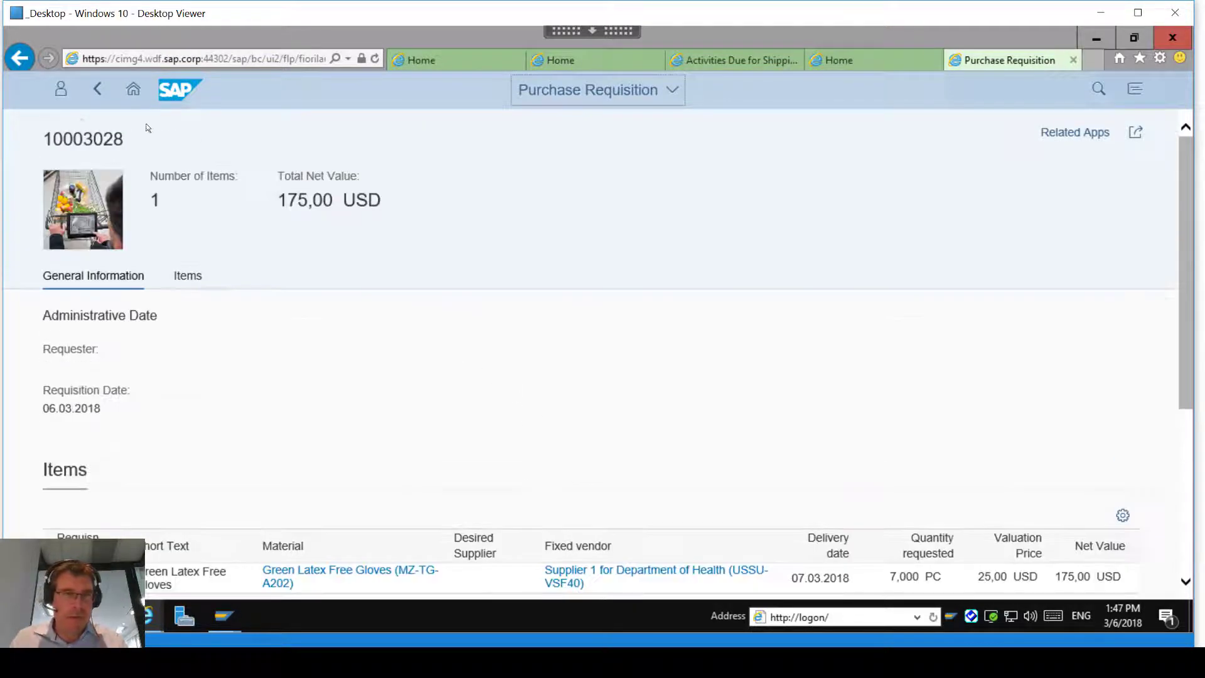
click(97, 88)
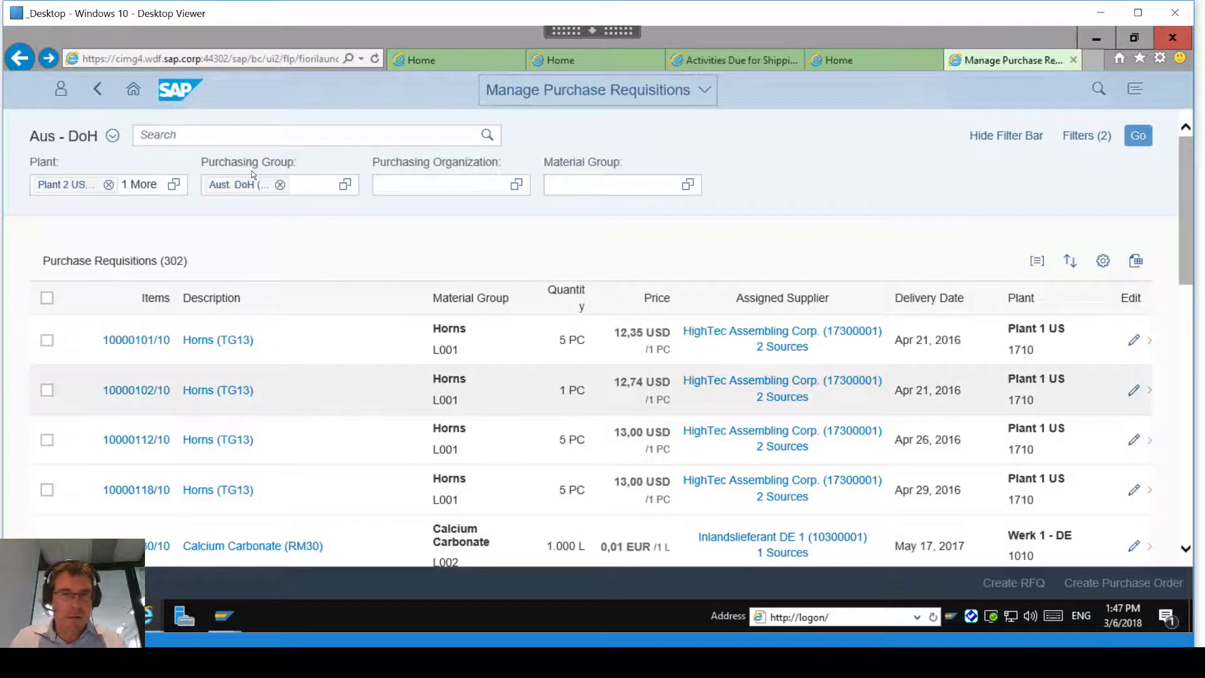
Step: Filter requisitions to 'green' and create a purchase order from requisition 10003028/10
click(244, 135)
text(green)
key(Return)
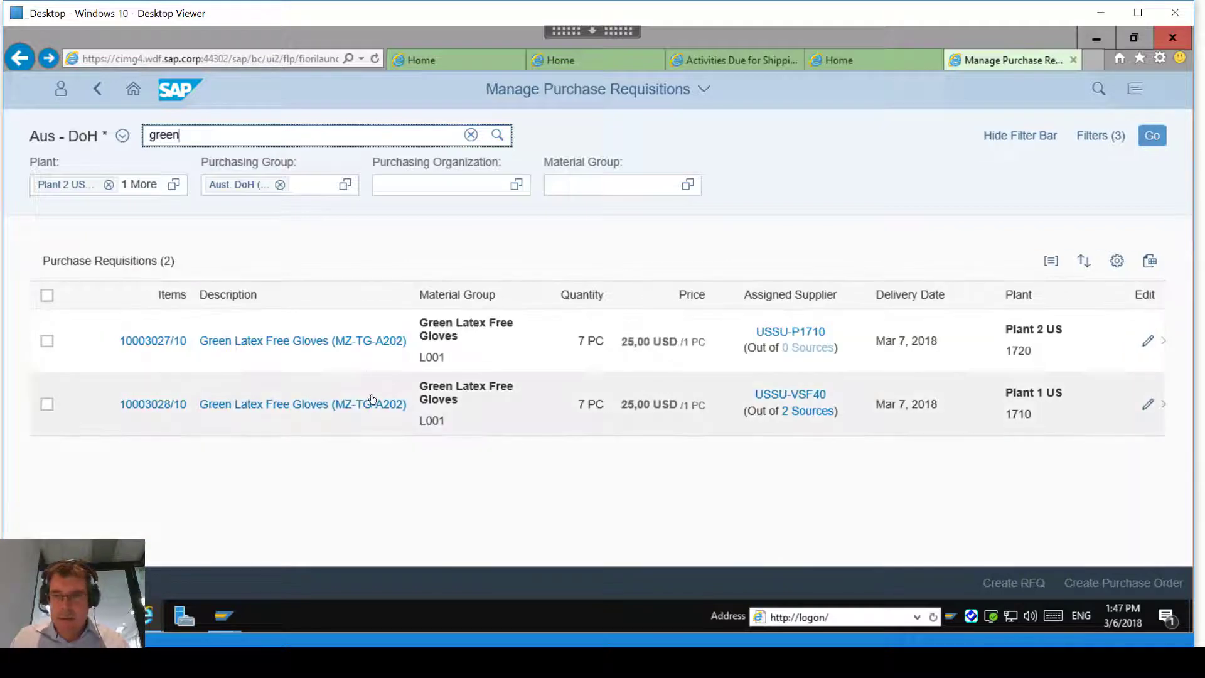
click(47, 403)
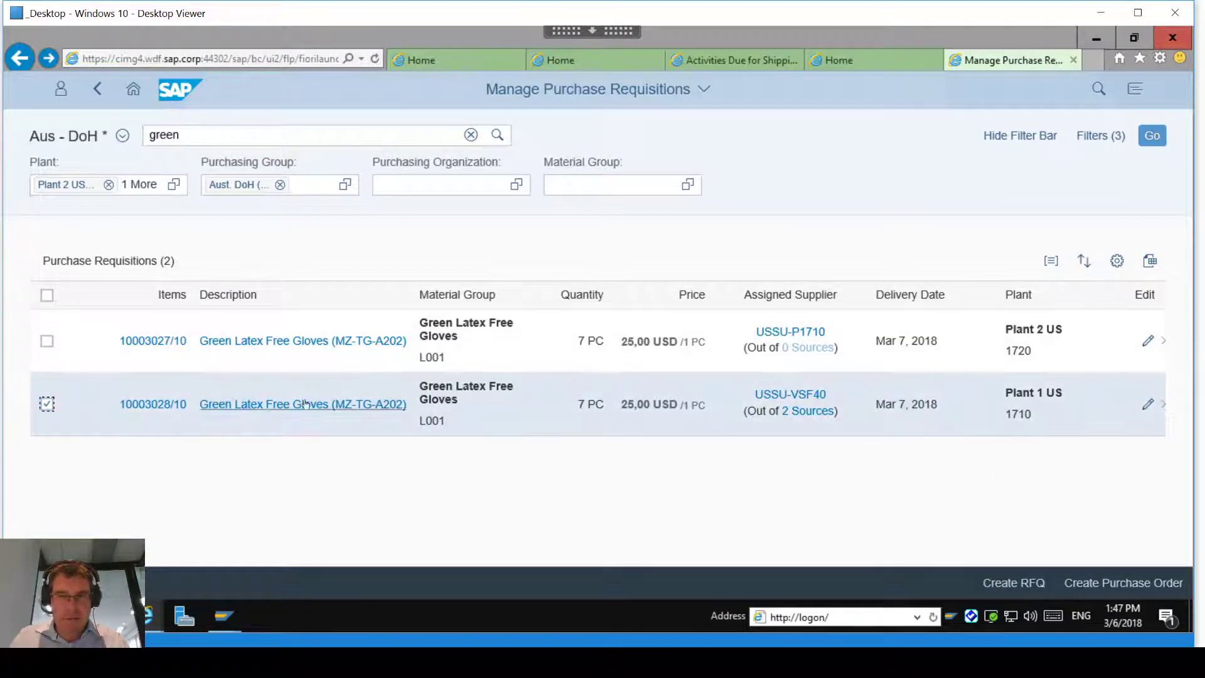
click(1110, 583)
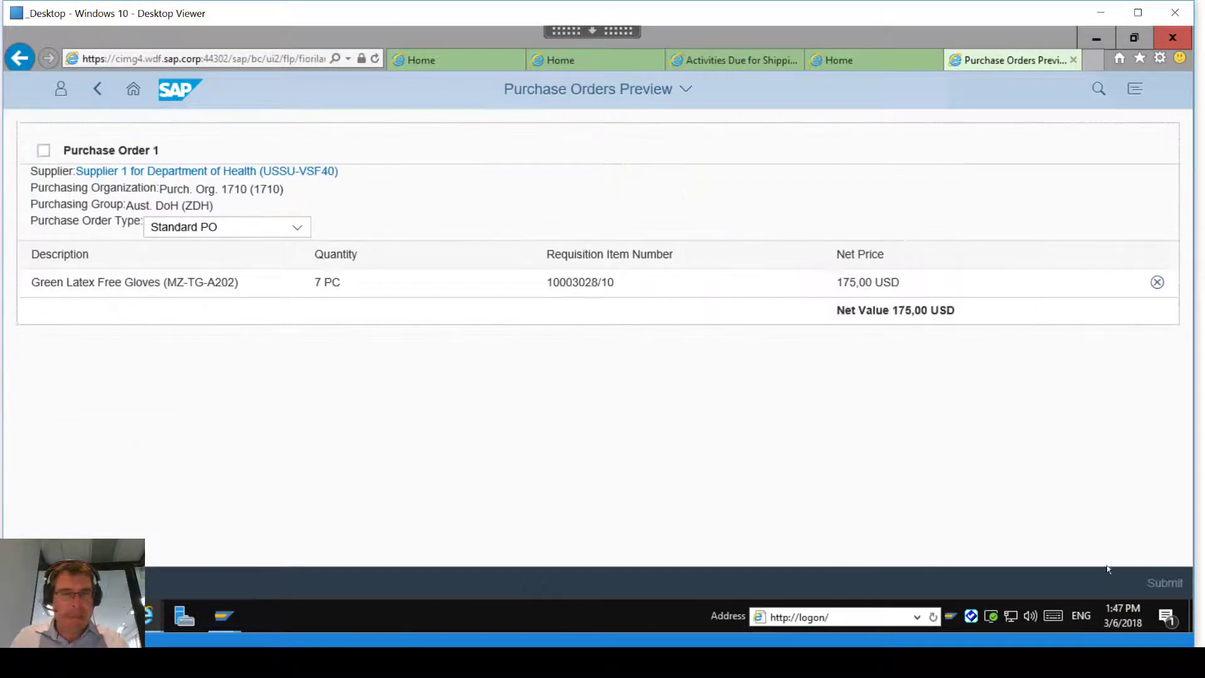
click(43, 150)
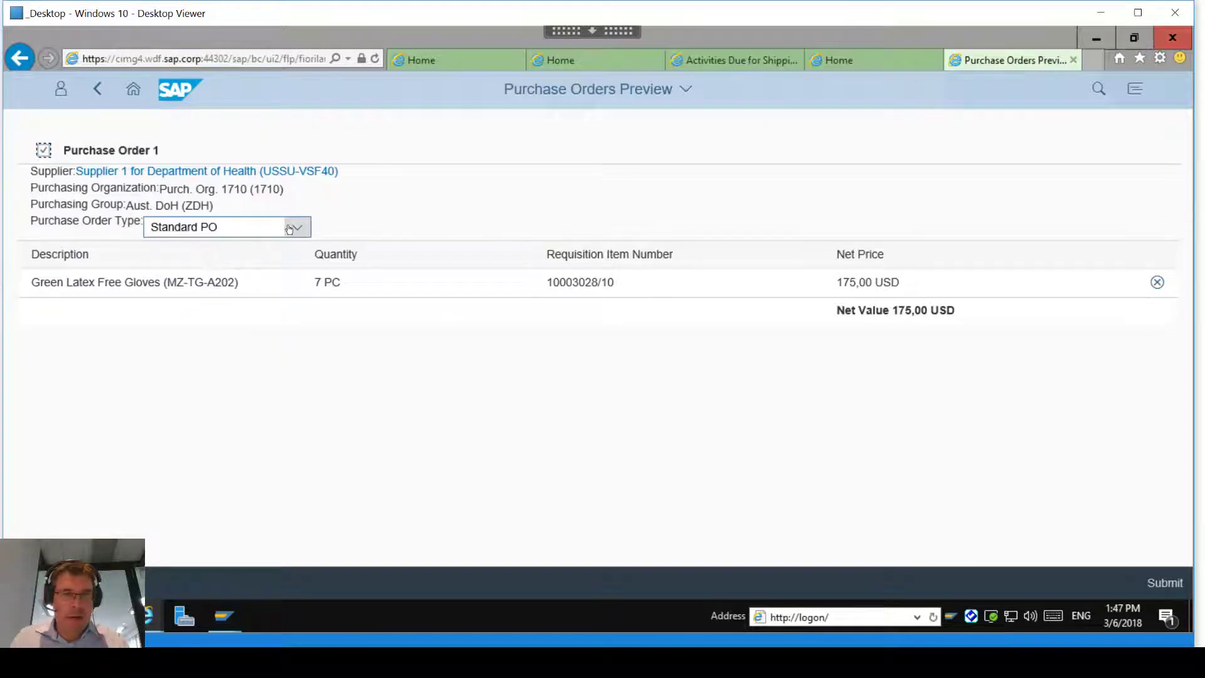
click(1164, 583)
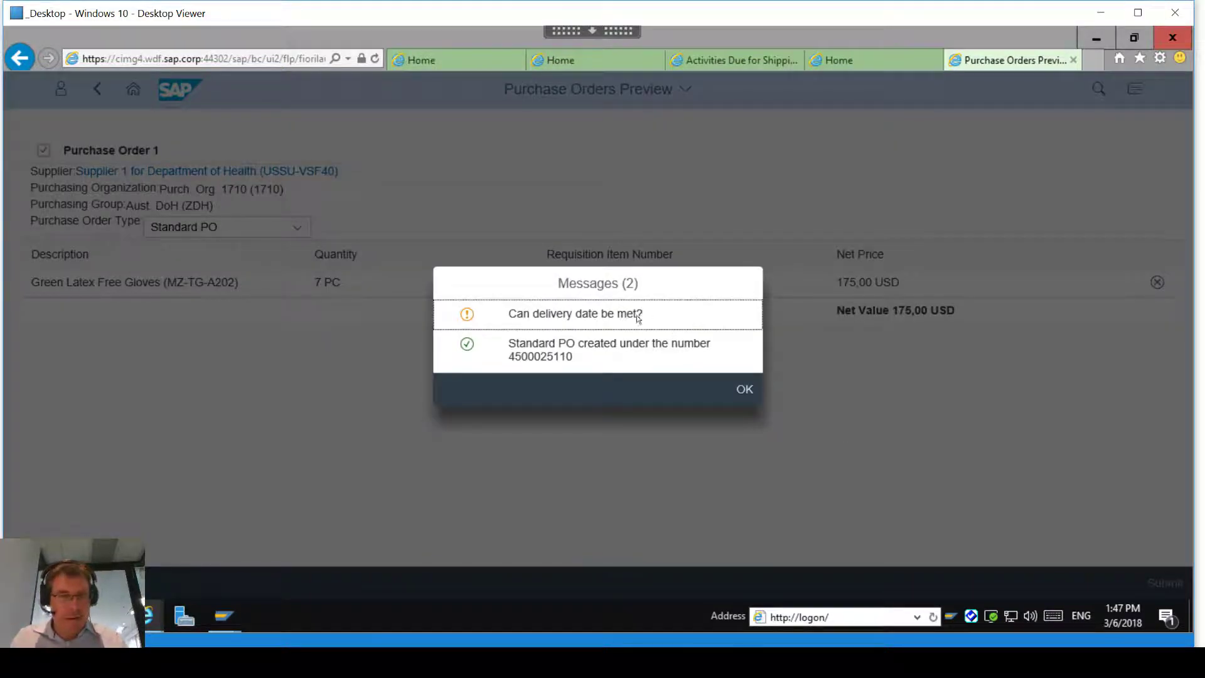
drag(520, 315, 657, 321)
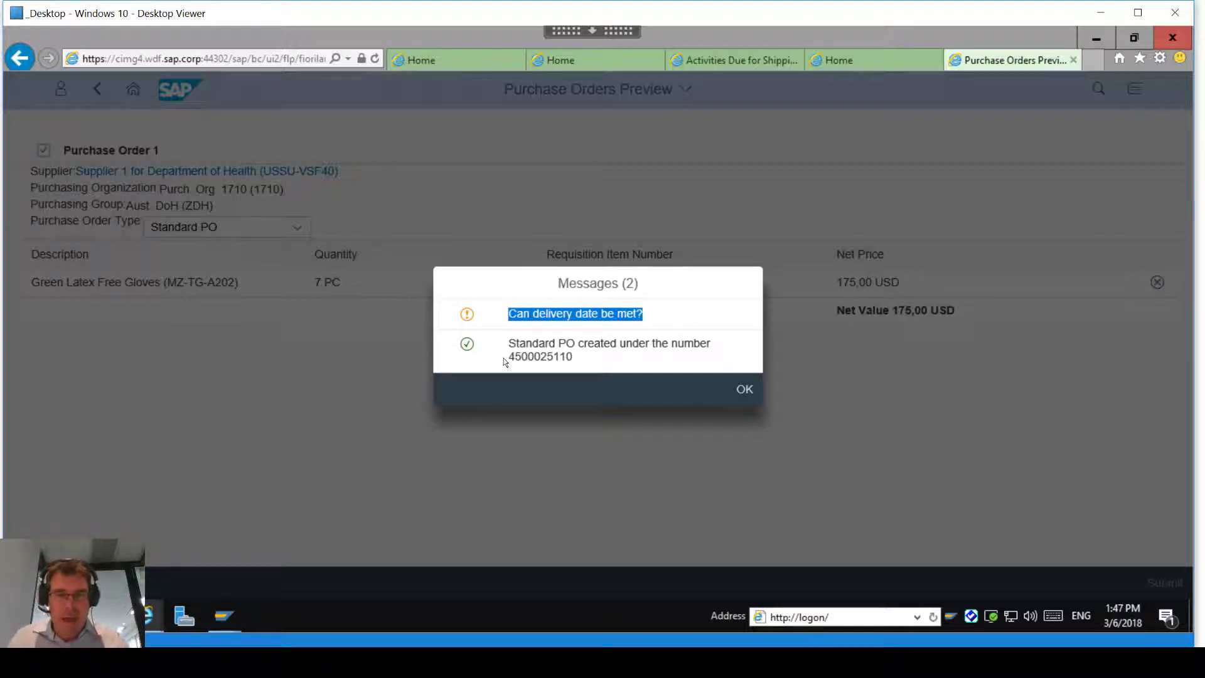
triple_click(556, 354)
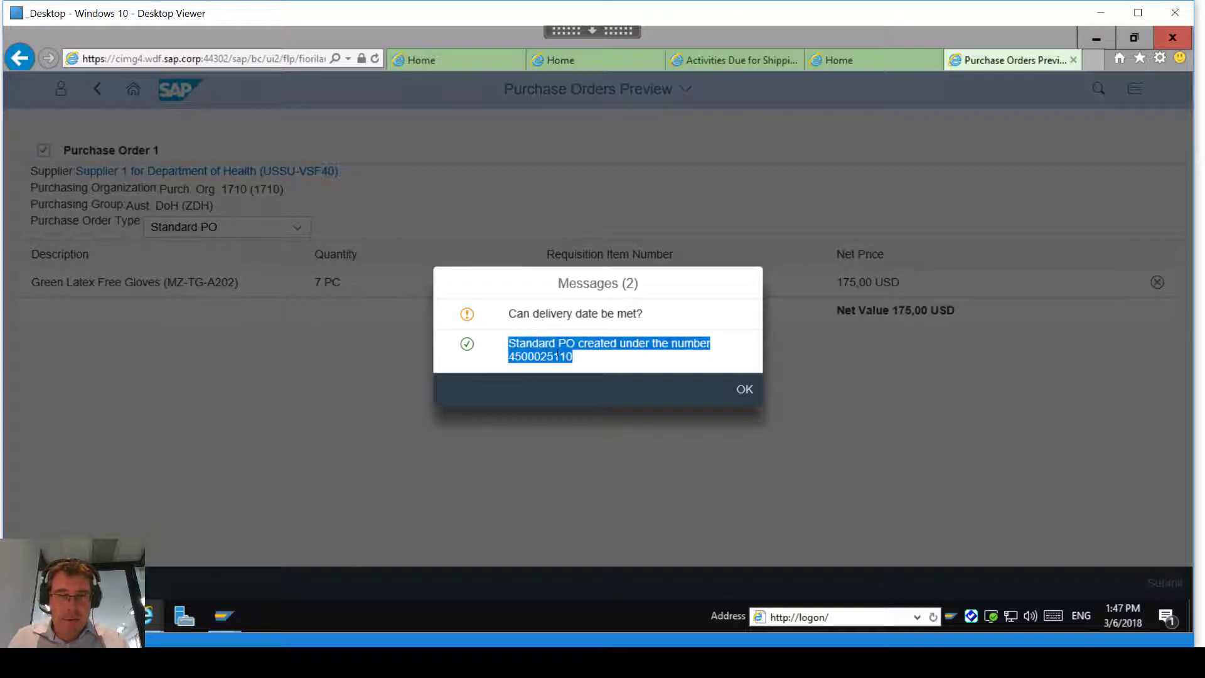
click(576, 364)
drag(574, 359, 509, 356)
key(ctrl+c)
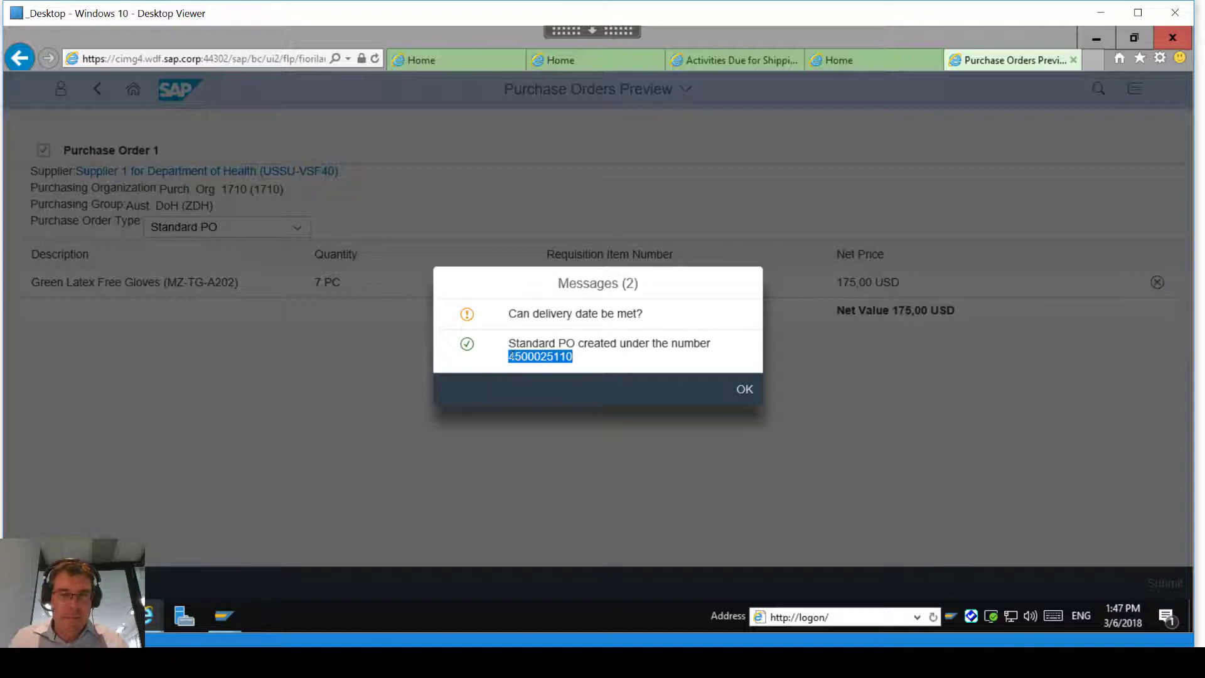
Step: Look up MZ-TG-A202 Green Latex Free Gloves in Stock – Single Material and confirm 0,000 stock at plants 1710 and 1720
click(742, 390)
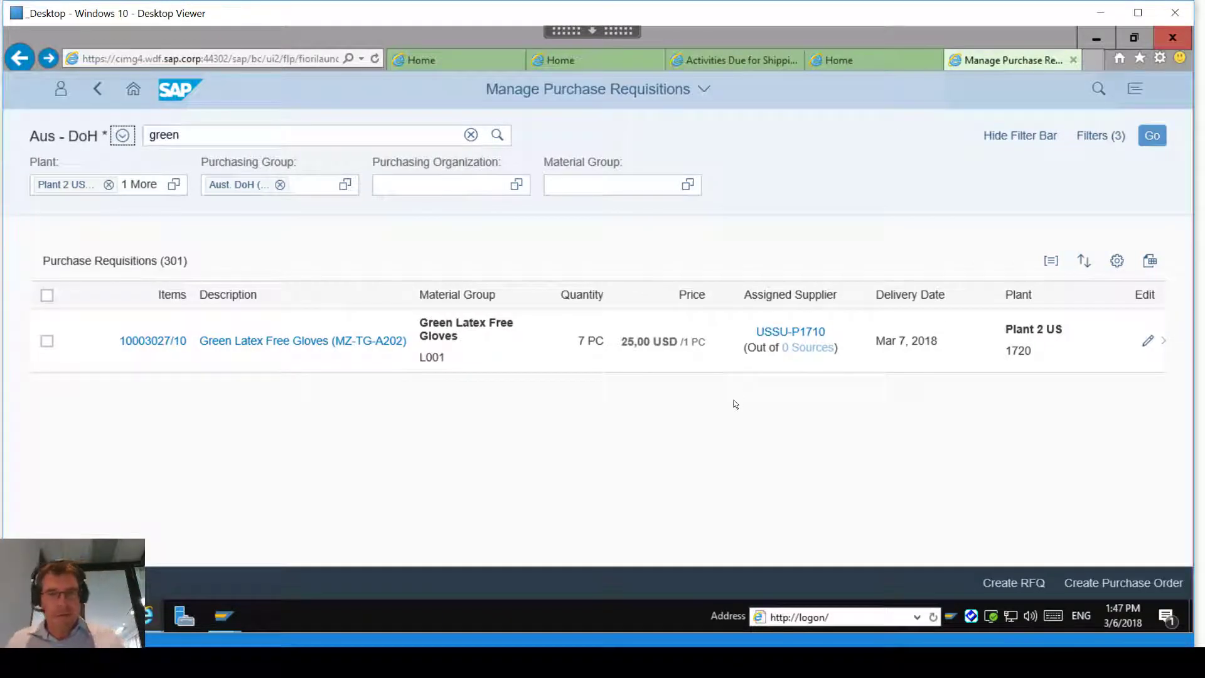
click(133, 90)
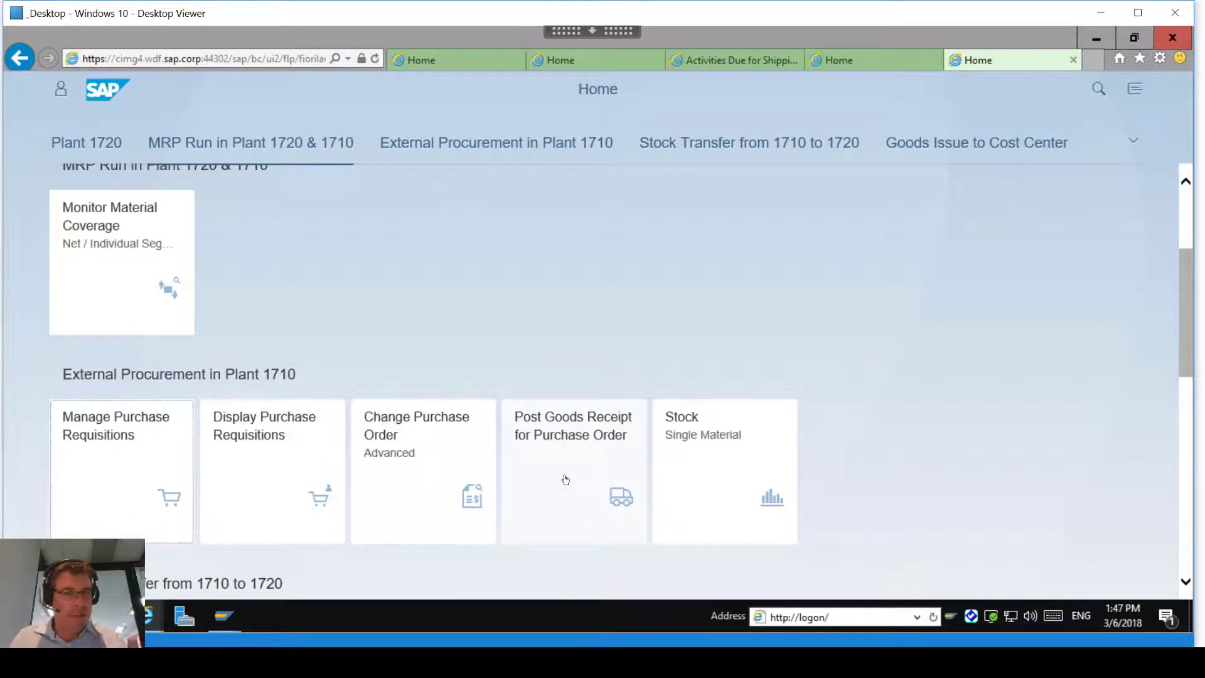
click(721, 474)
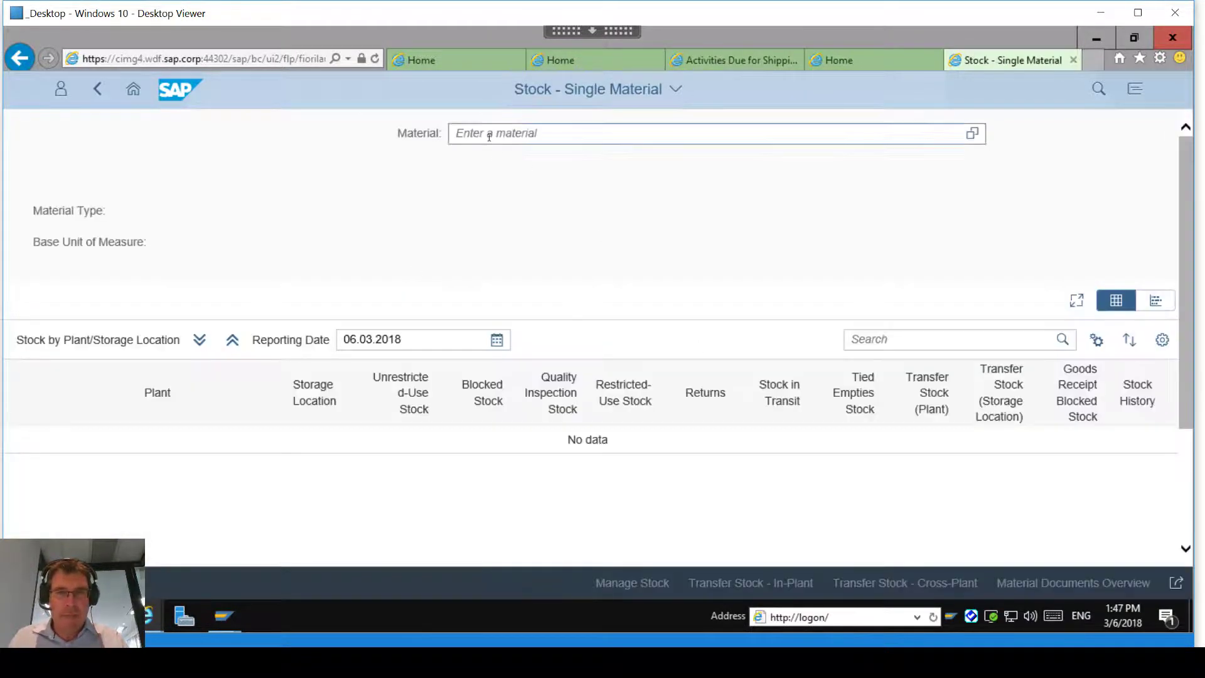
text(green lat)
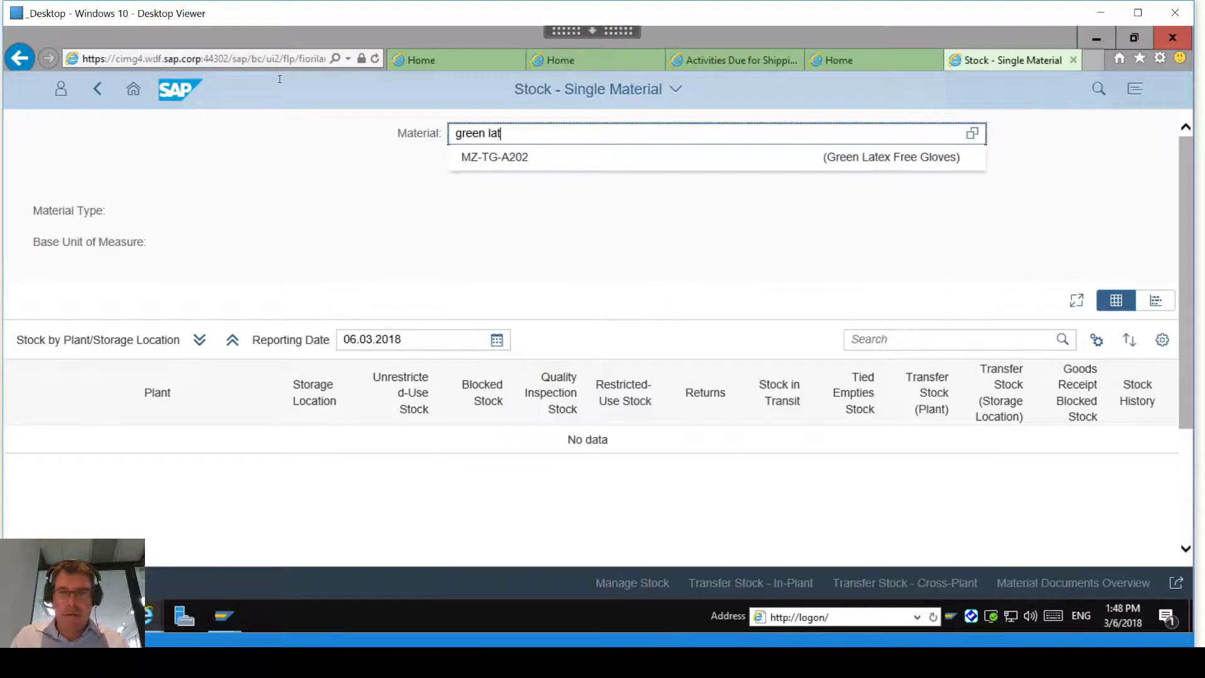
click(490, 158)
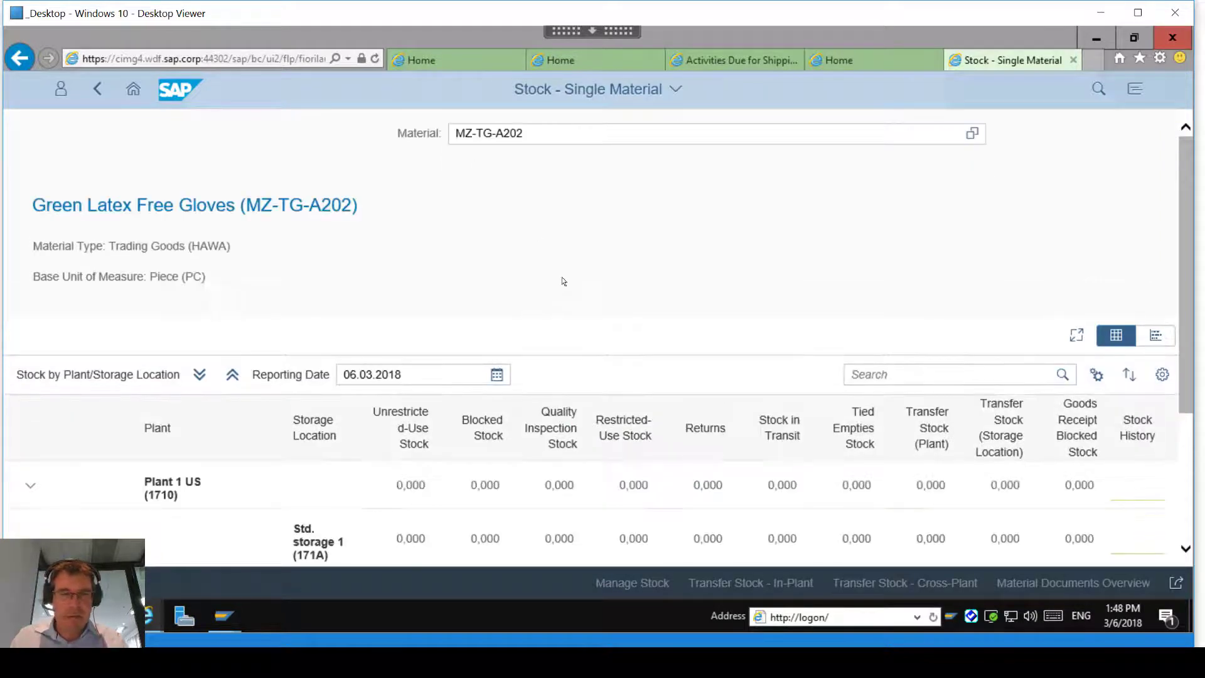
scroll(556, 283, down, 3)
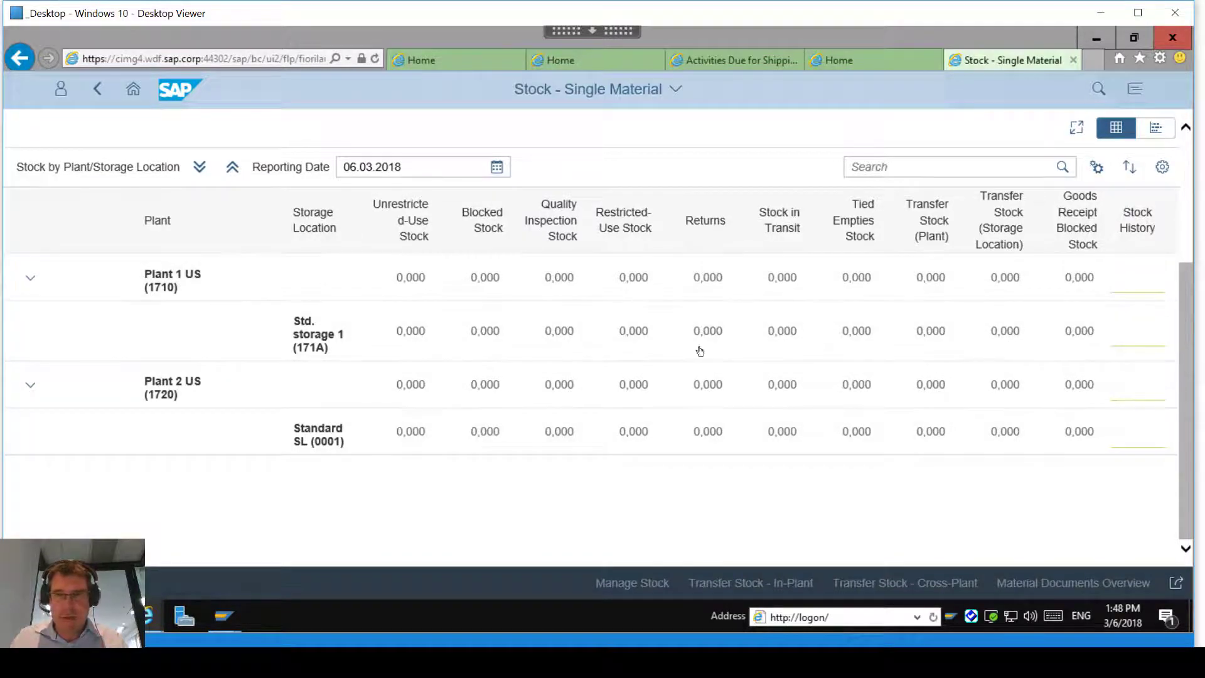
scroll(522, 206, up, 5)
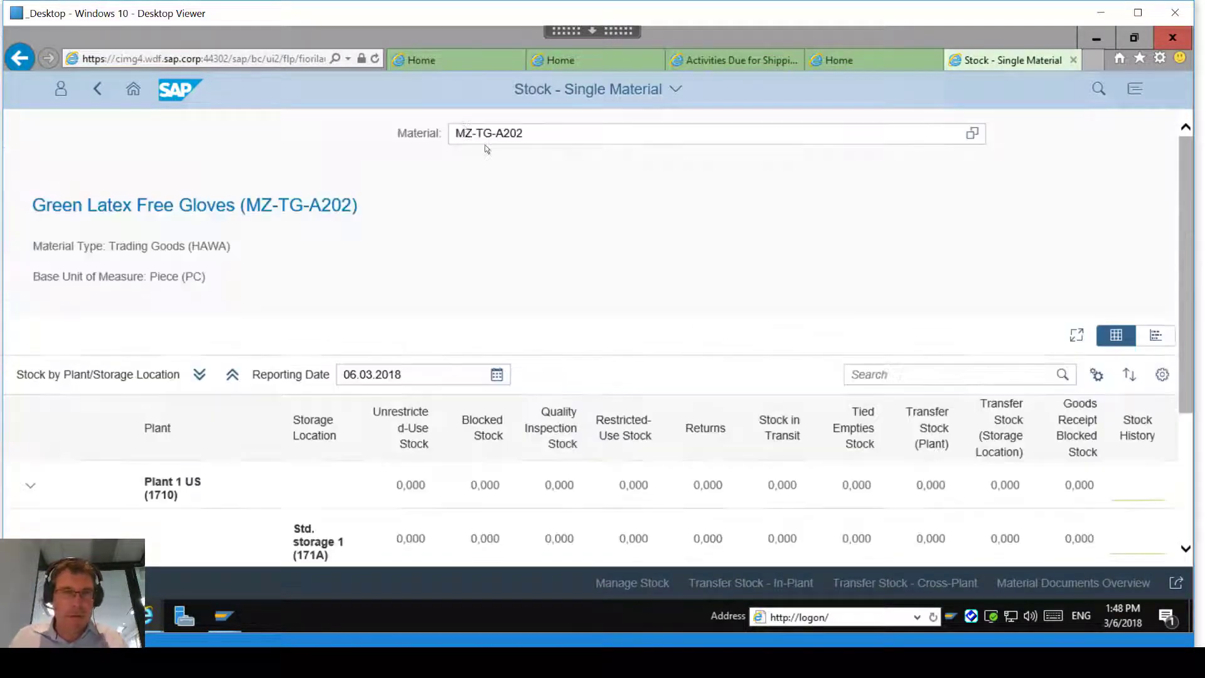
click(133, 88)
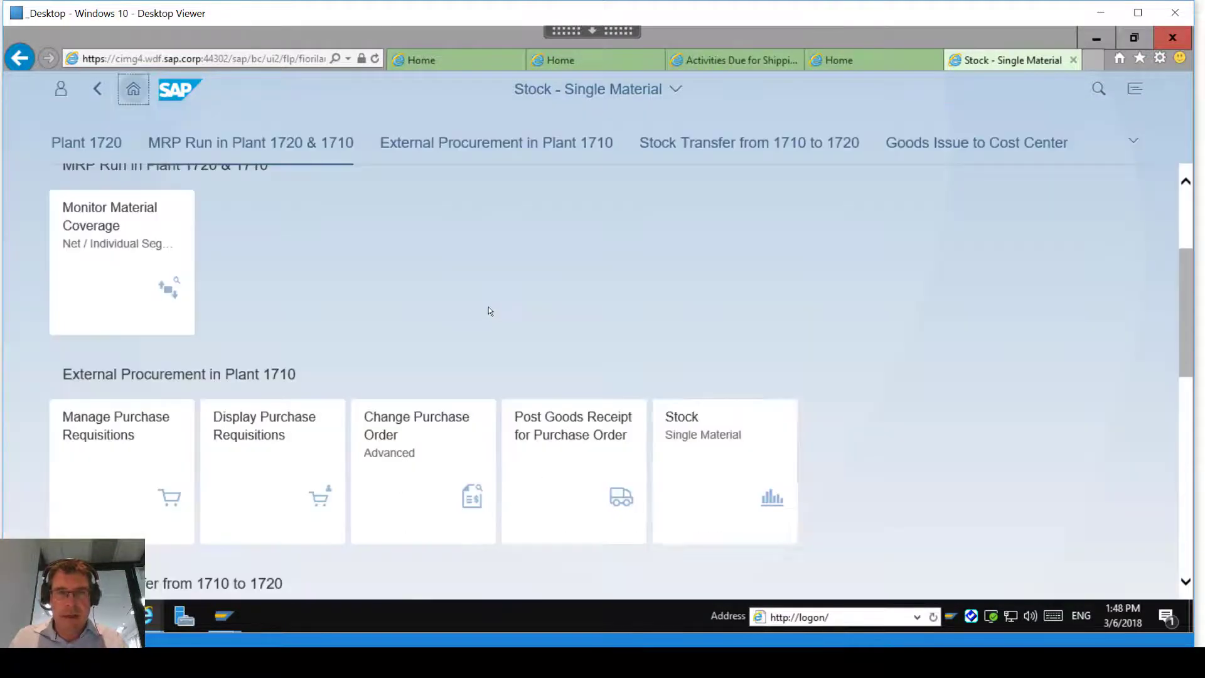
click(583, 466)
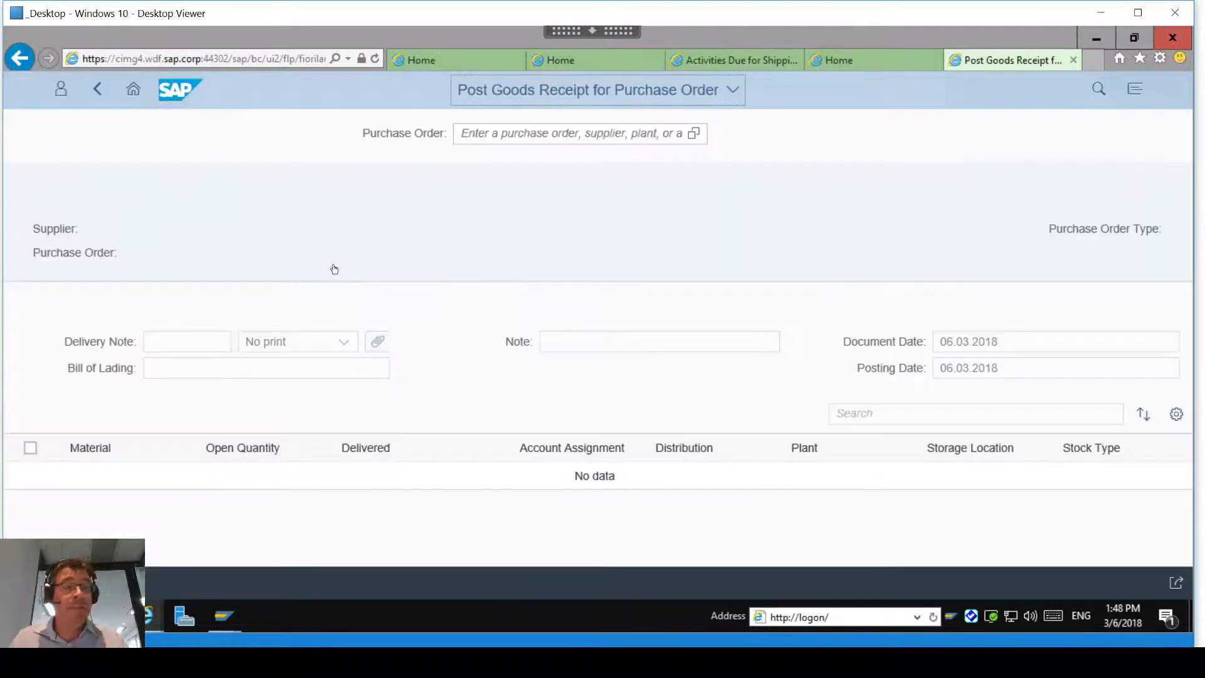
click(601, 132)
key(ctrl+v)
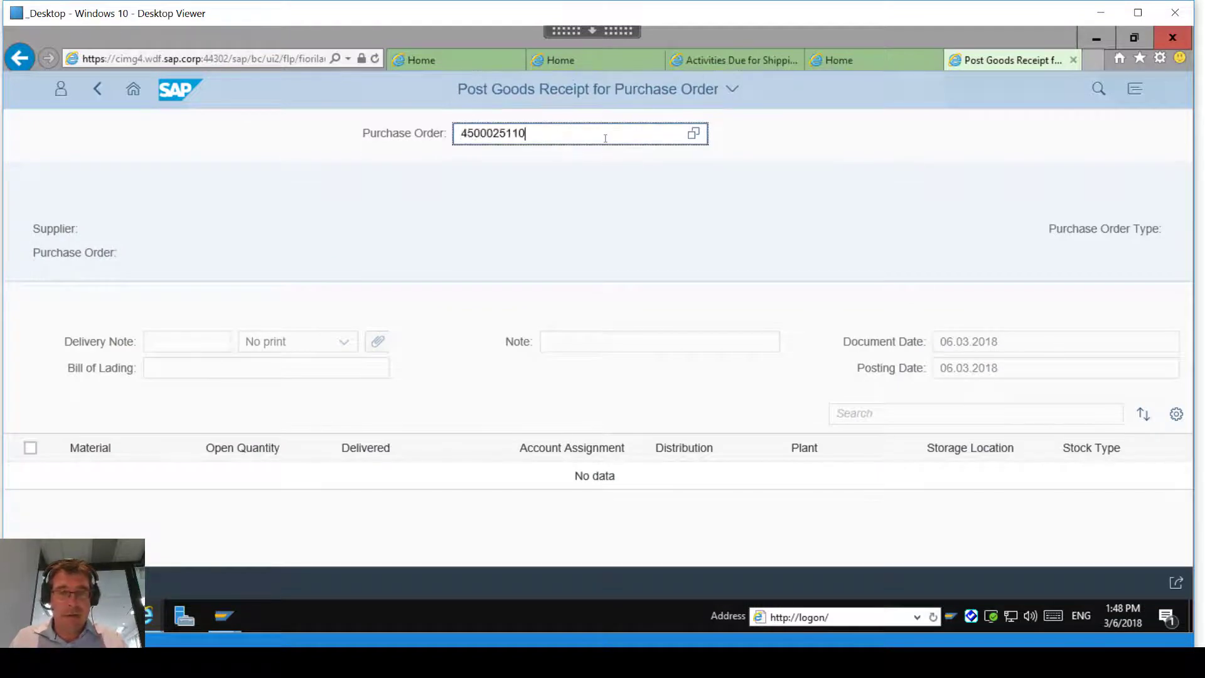
key(Return)
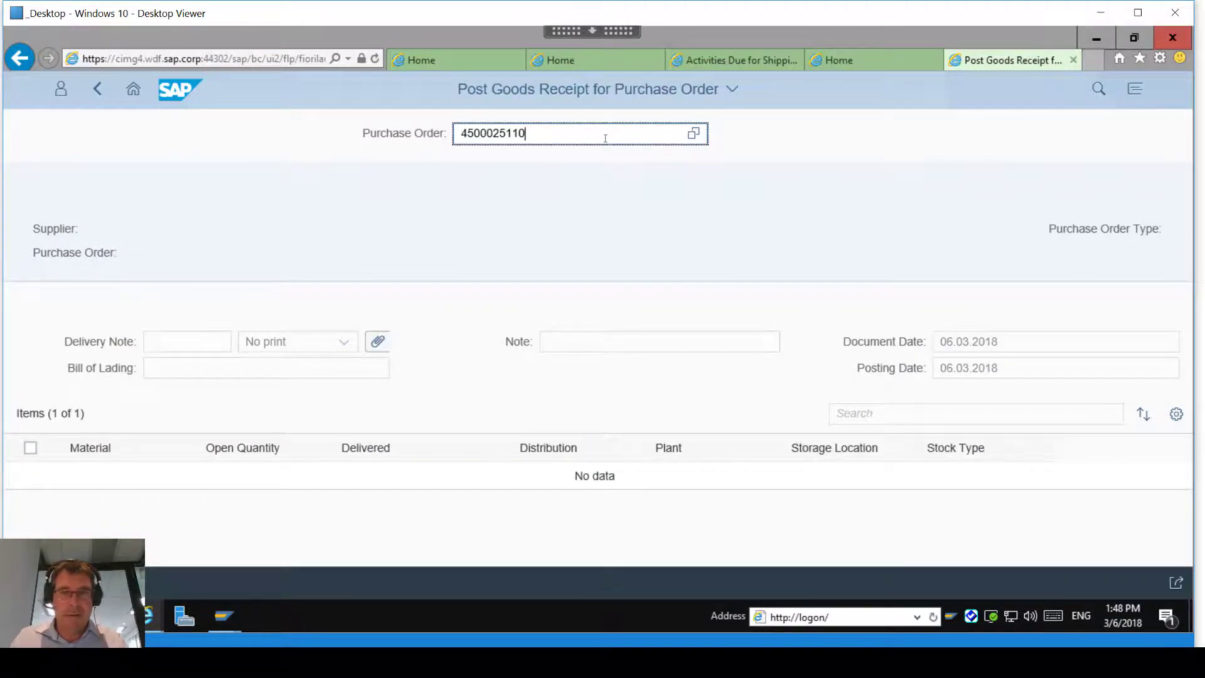
click(218, 368)
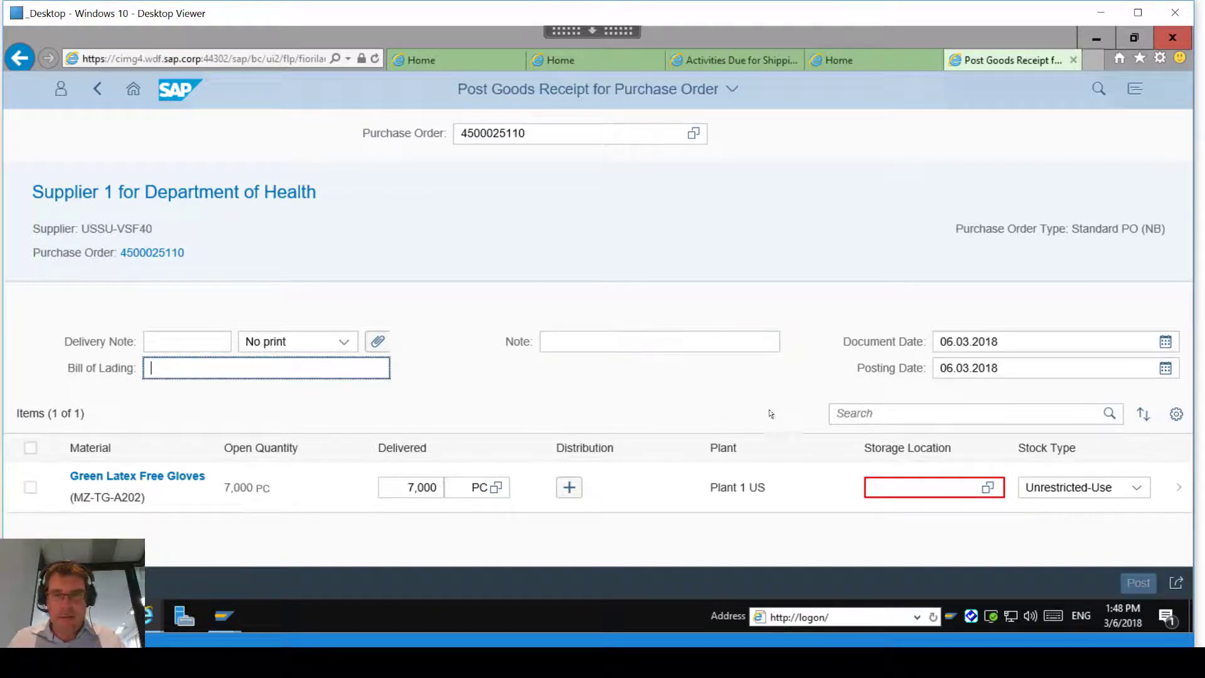
click(988, 488)
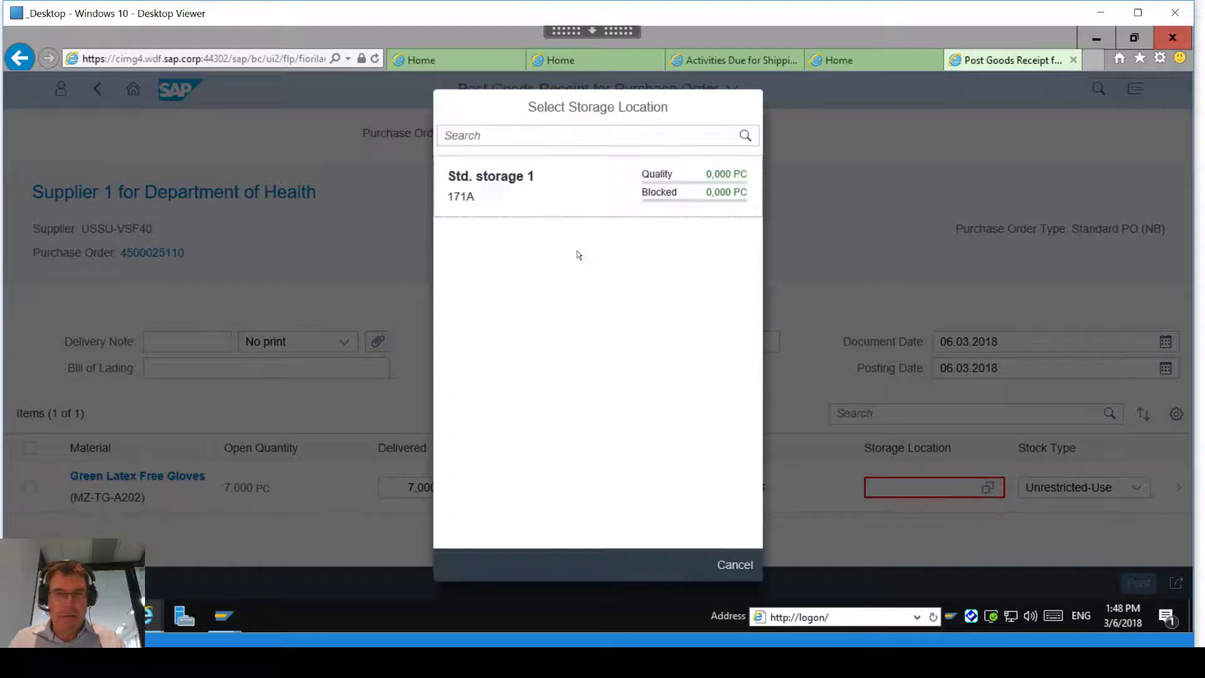
click(527, 194)
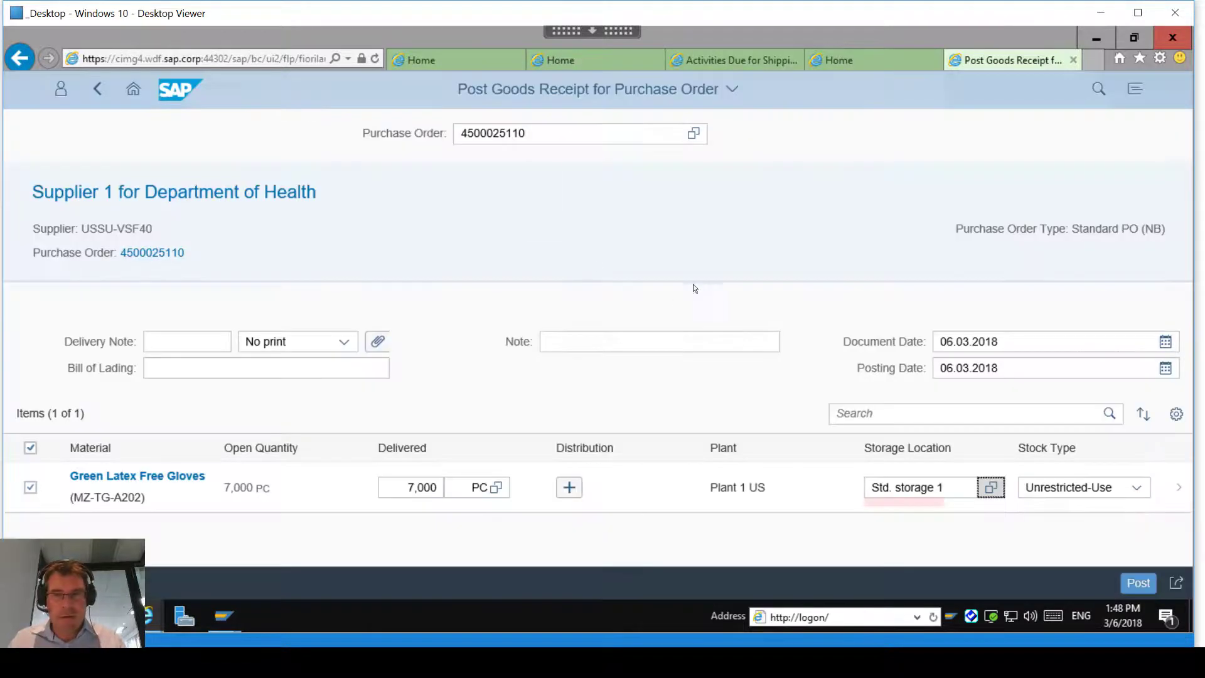
click(1136, 585)
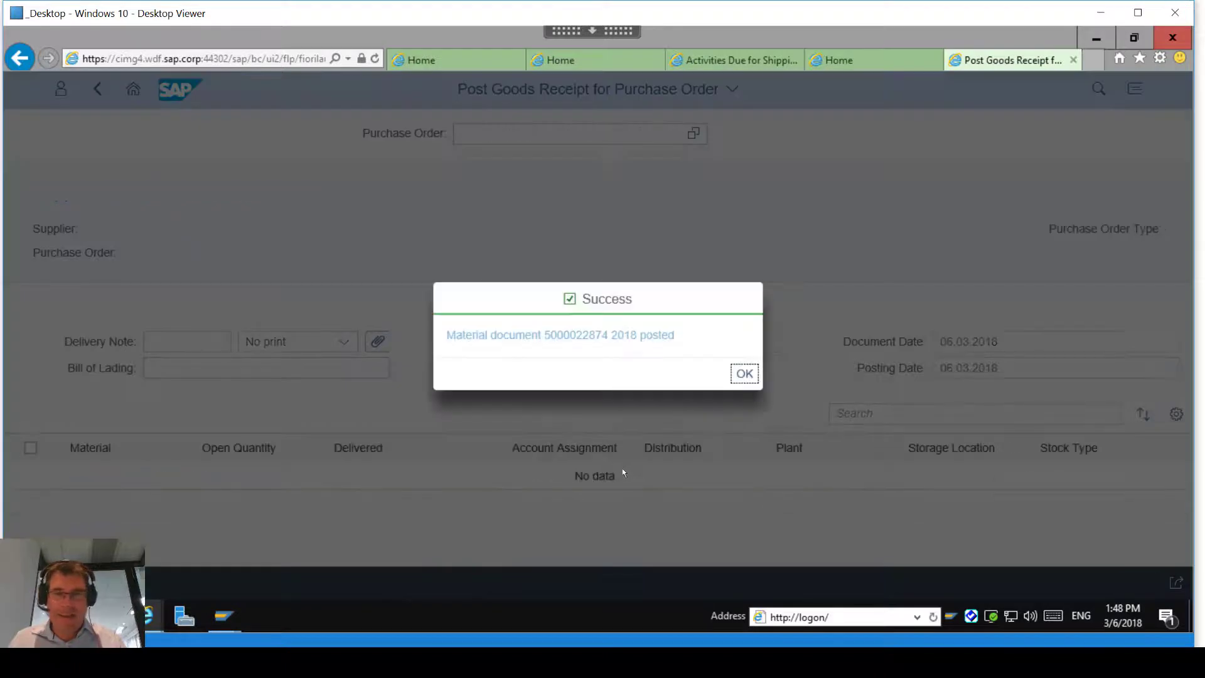
click(751, 376)
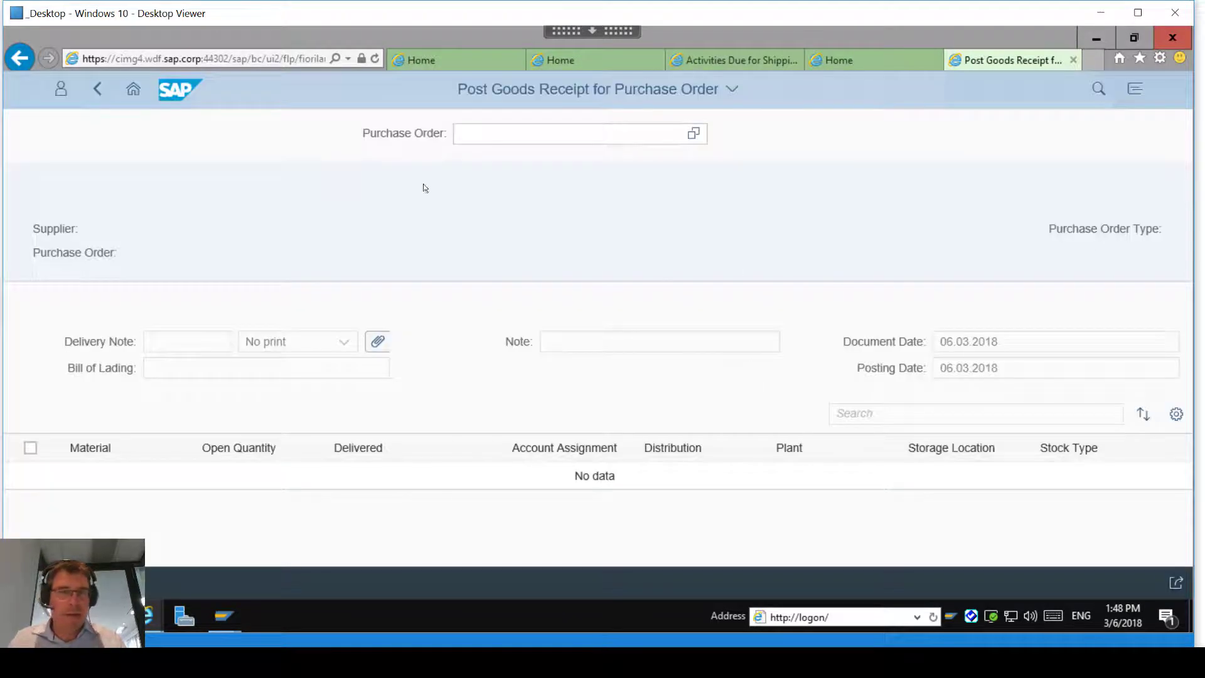
click(133, 88)
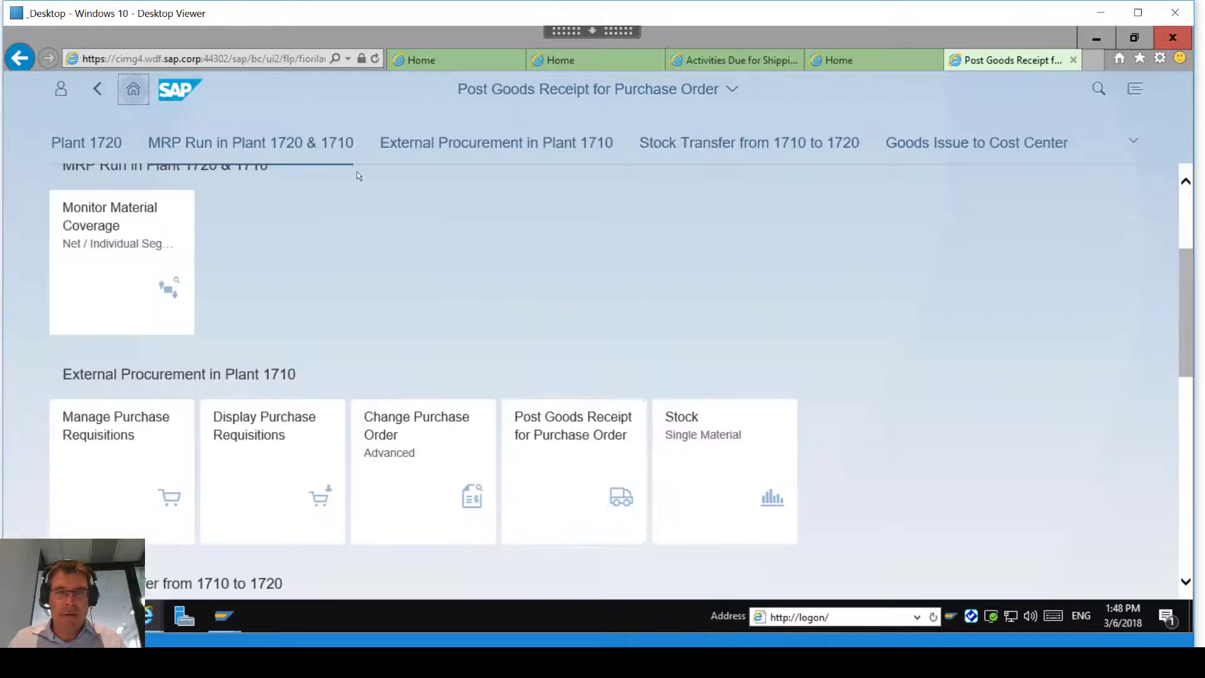
click(708, 456)
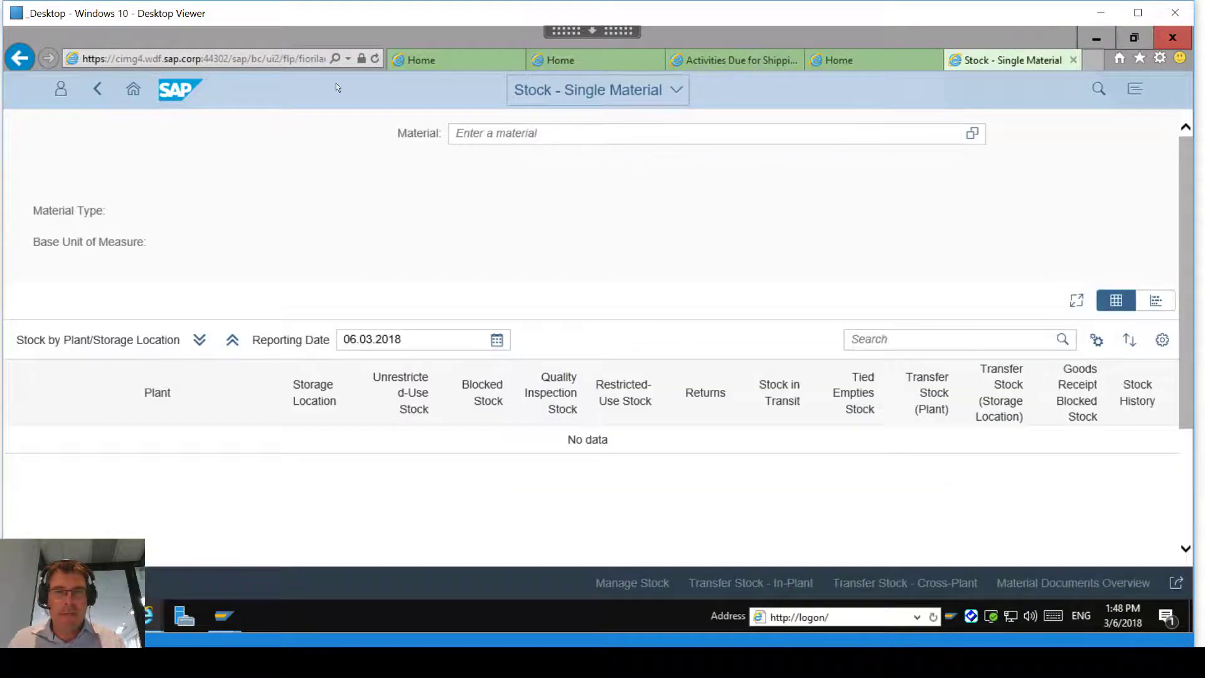
click(580, 134)
text(green late)
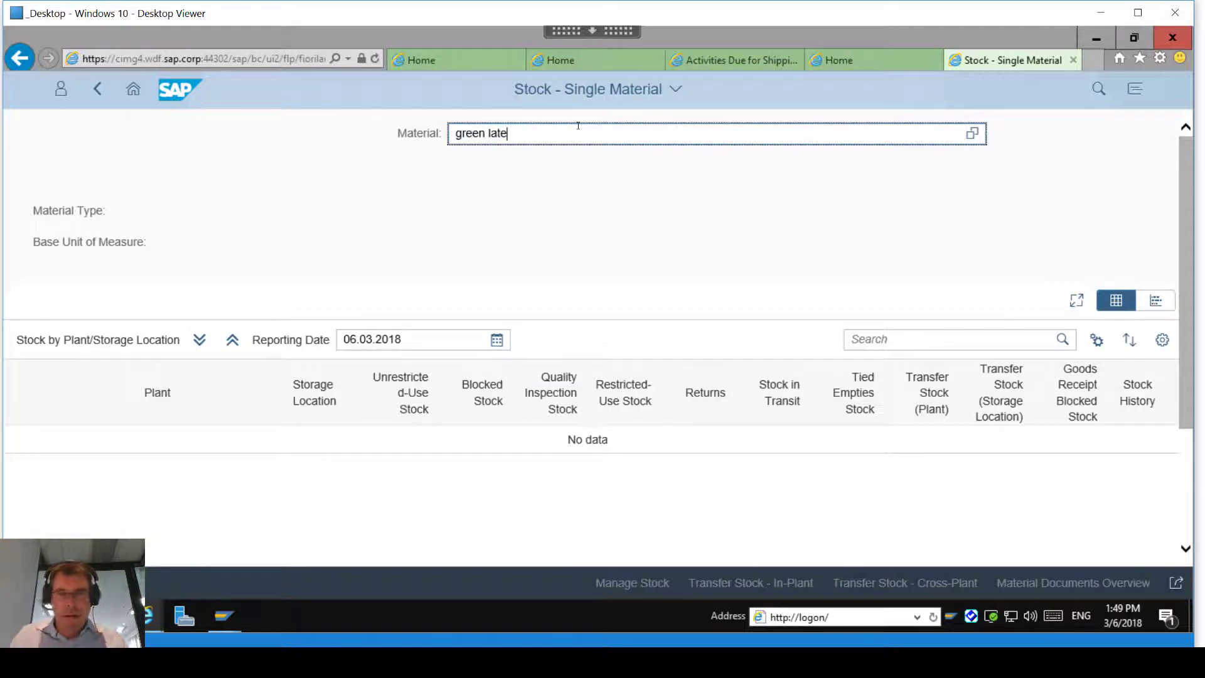
key(Down)
key(Return)
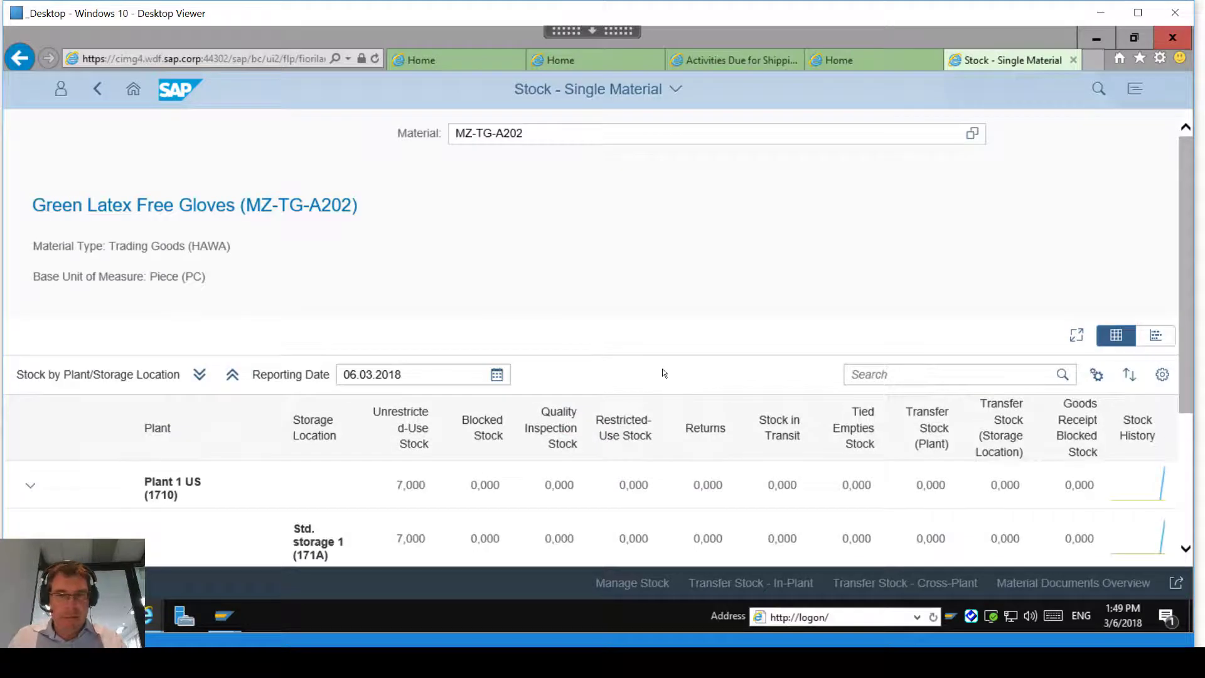
scroll(663, 369, down, 3)
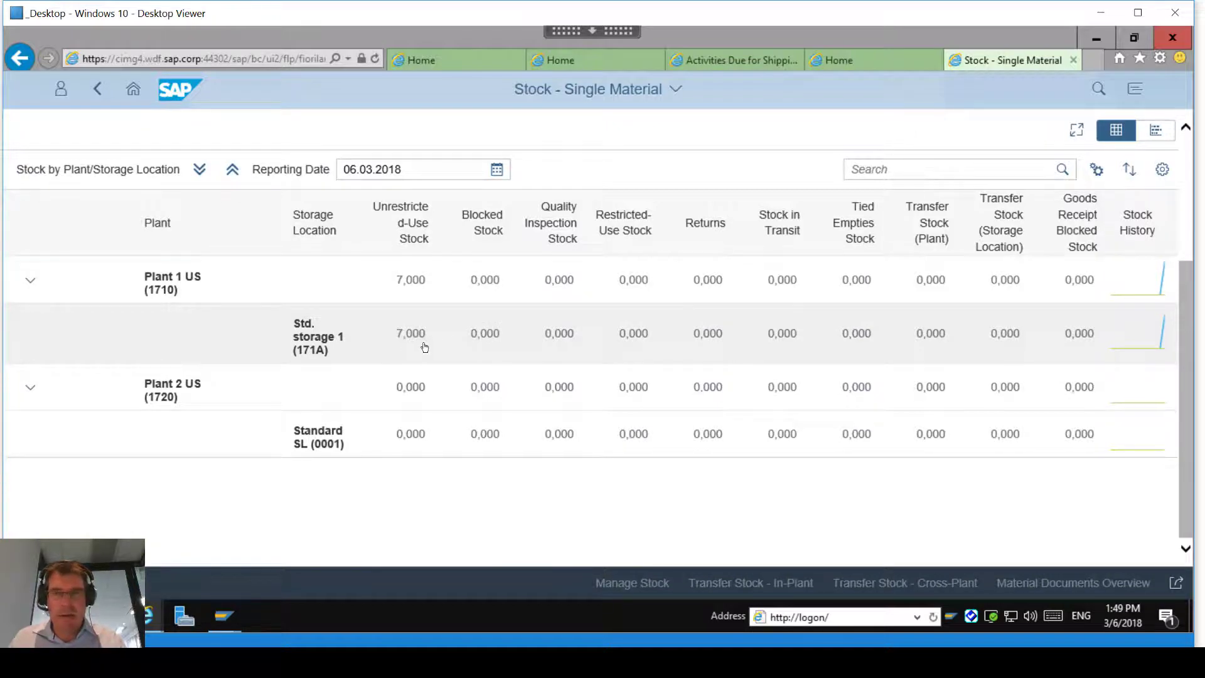
scroll(425, 347, up, 3)
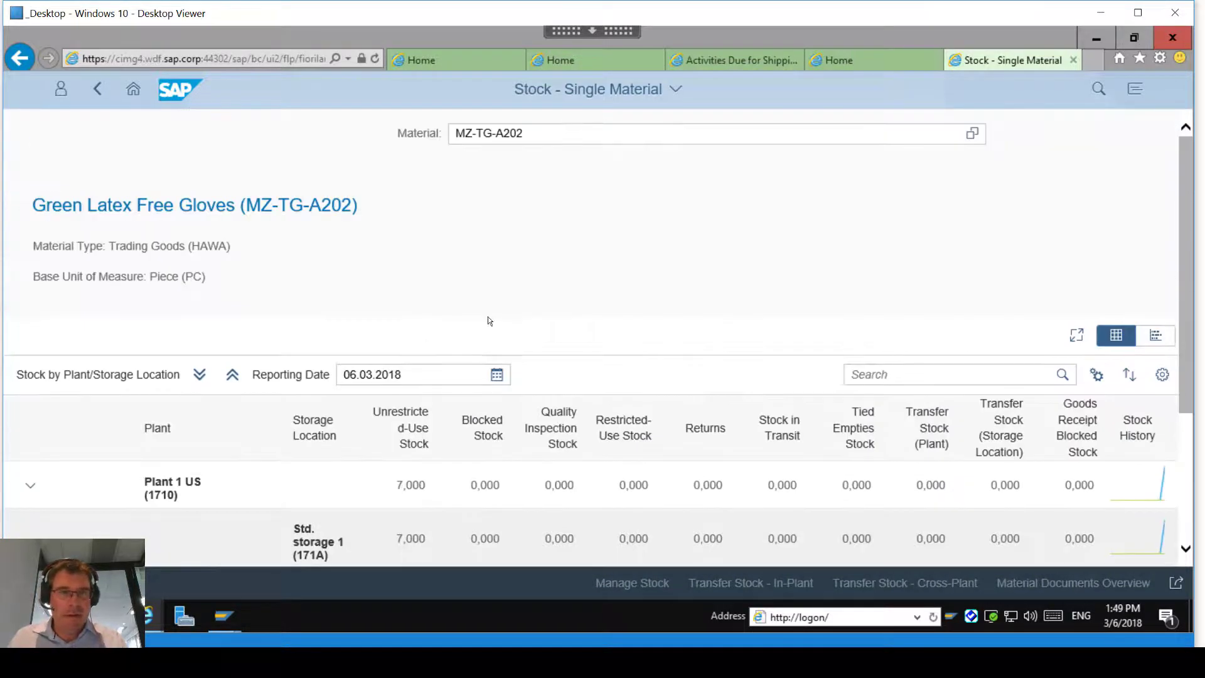
click(133, 93)
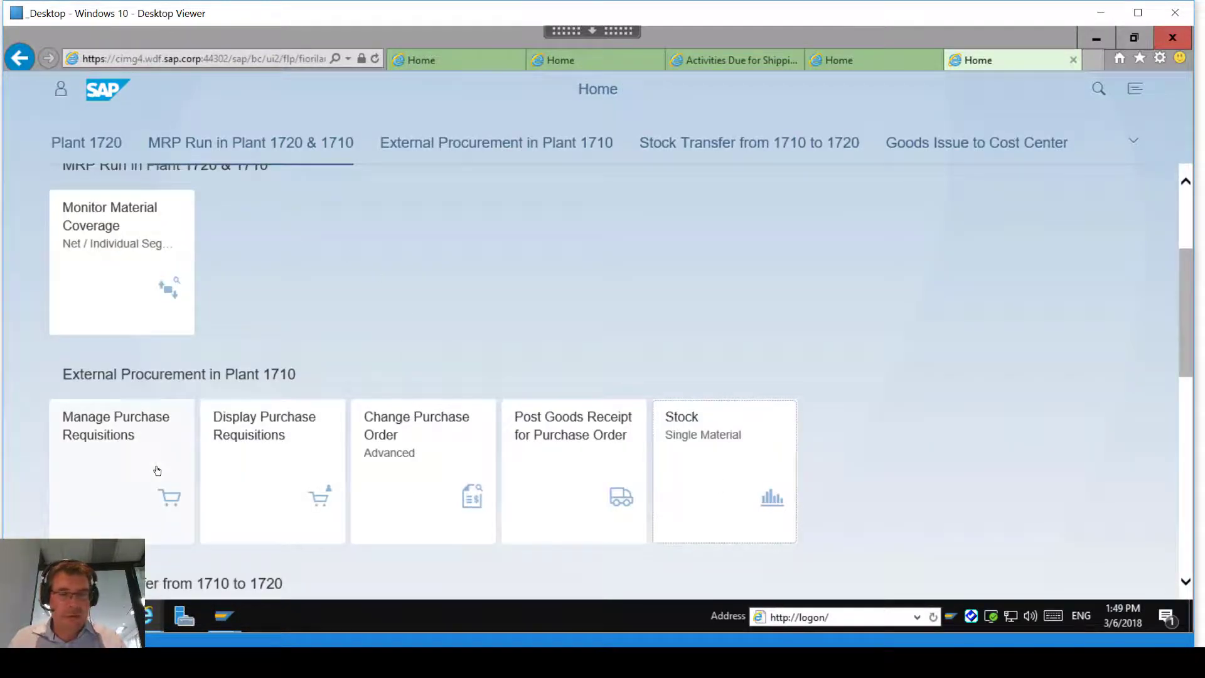
key(alt+Tab)
key(alt+Tab)
key(alt+Tab)
key(alt+Tab)
key(alt+Tab)
key(alt+Tab)
key(alt+Tab)
key(alt+Tab)
key(alt+Tab)
key(alt+Tab)
key(alt+Tab)
key(alt+Tab)
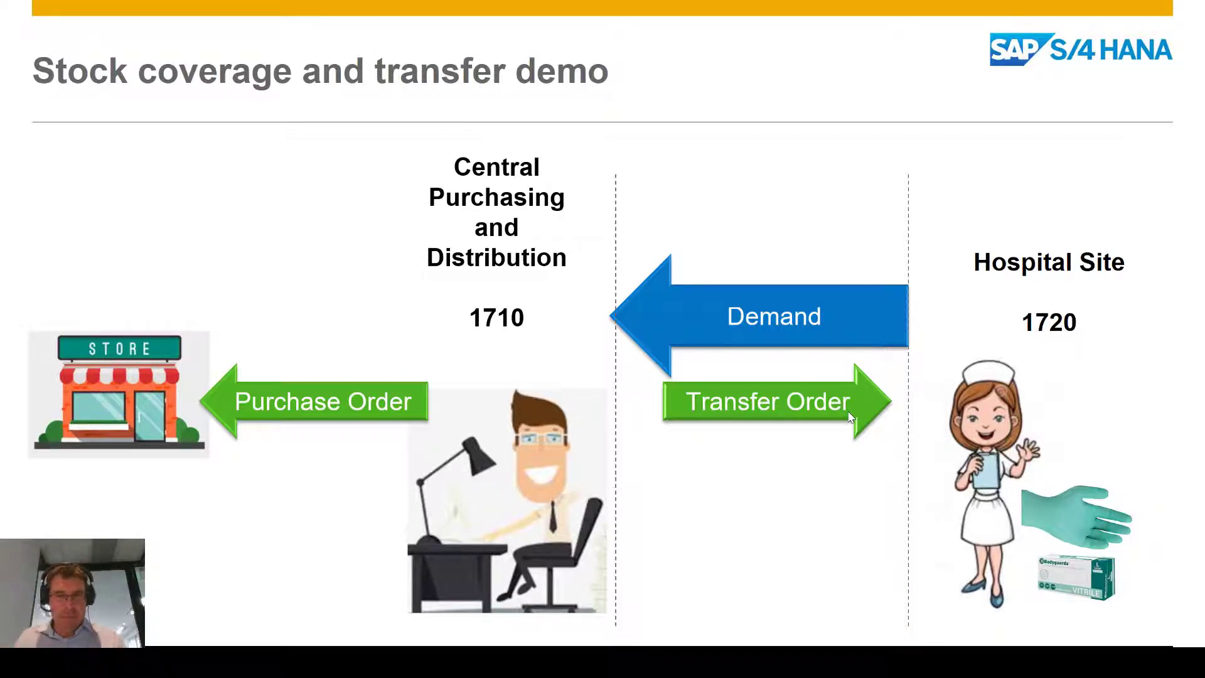
key(alt+Tab)
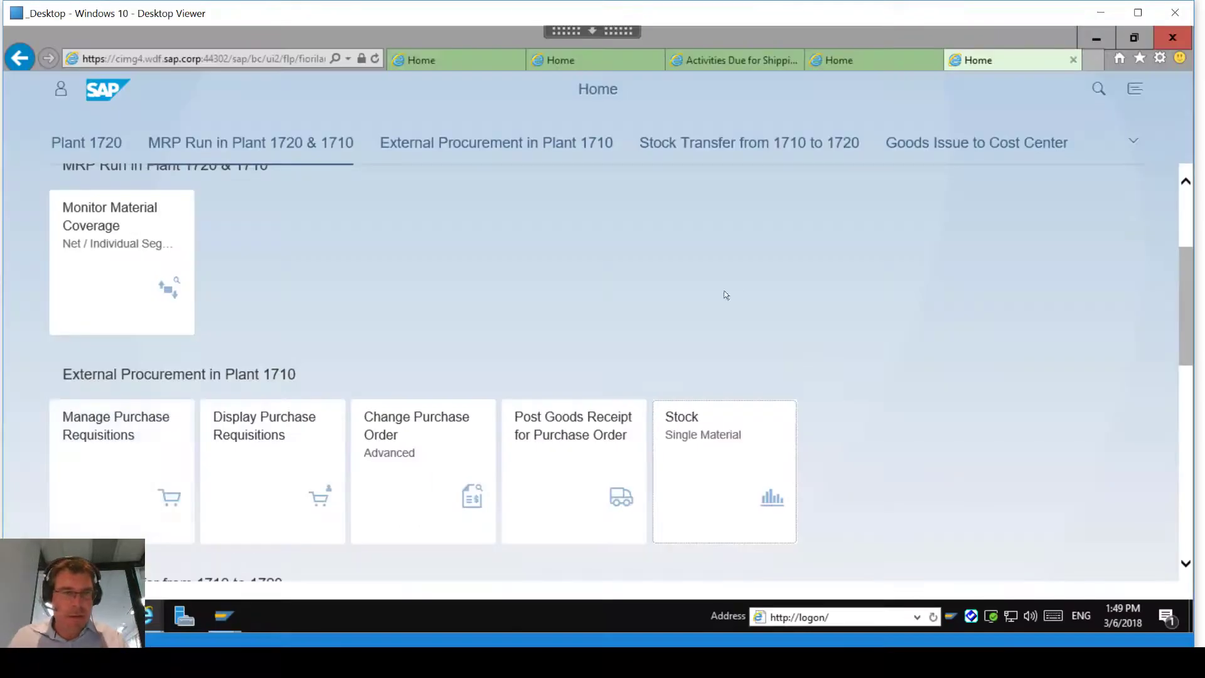
Step: Search requisitions for 'gre', select the Green Latex Free Gloves requisition, and create a purchase order from it
click(99, 436)
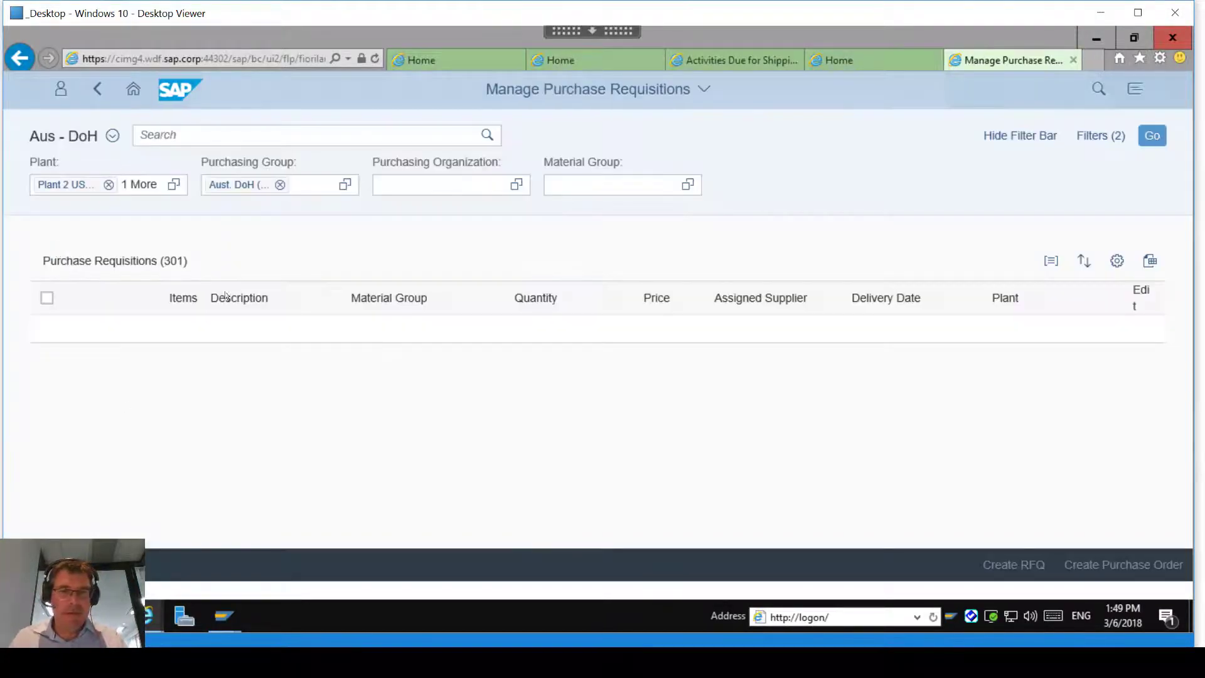
text(green)
key(Return)
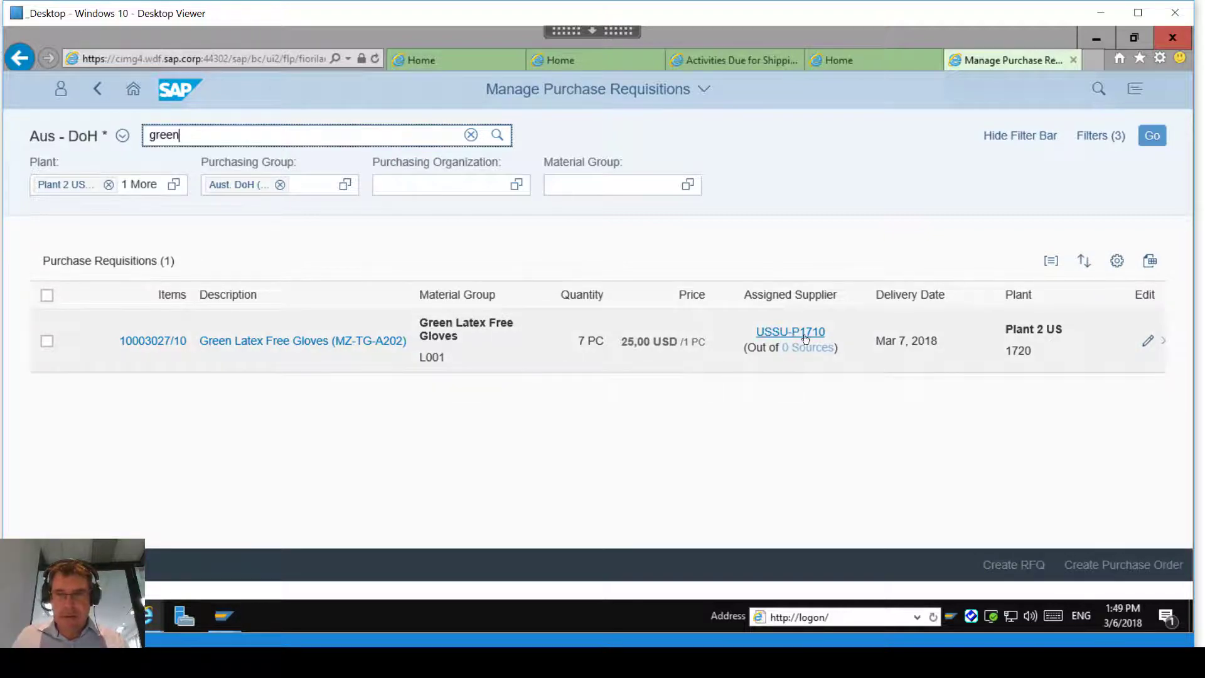
click(47, 342)
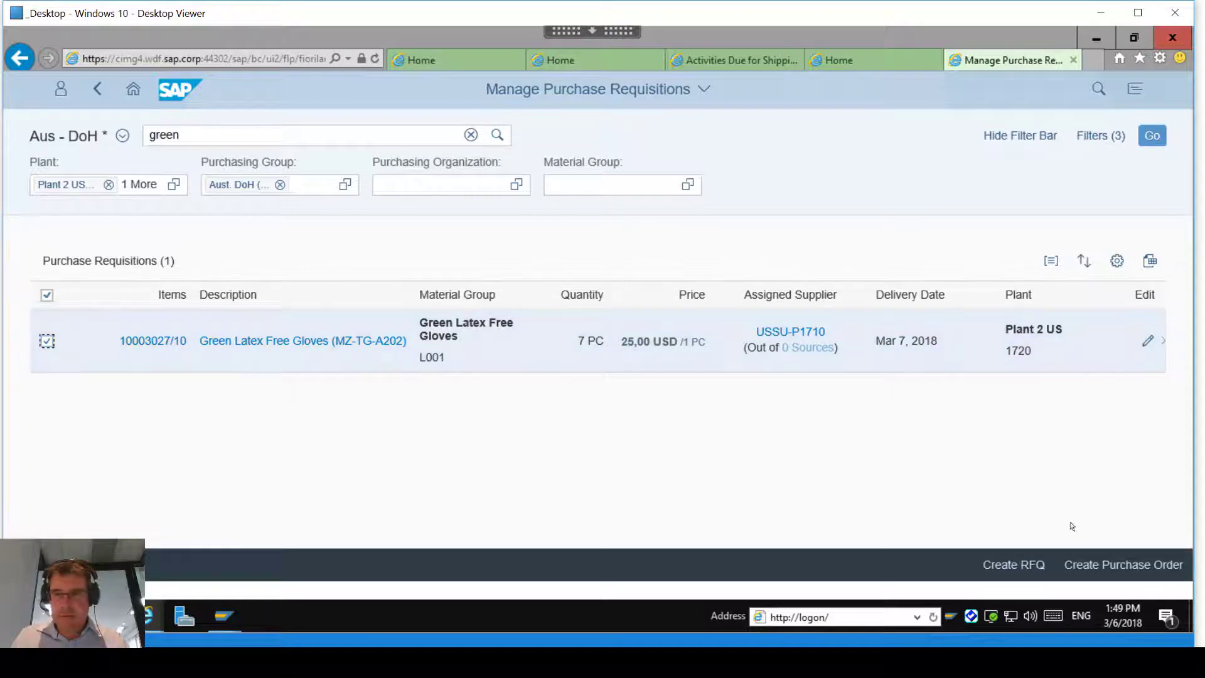
click(1100, 565)
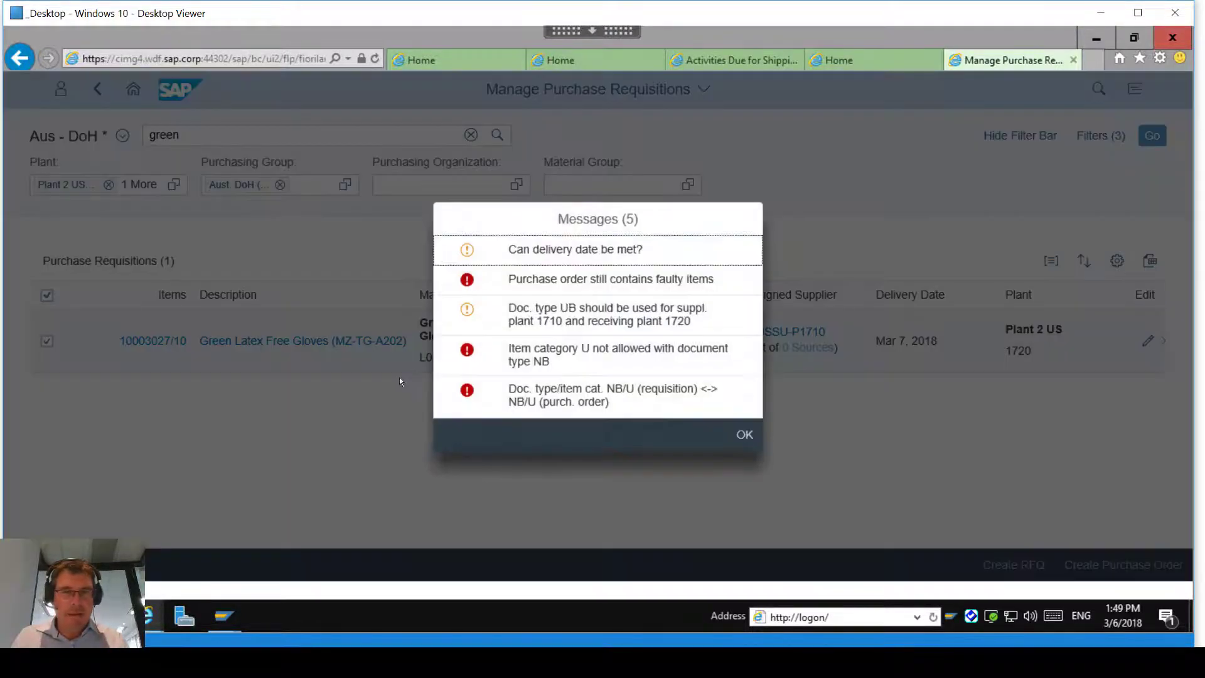
click(740, 434)
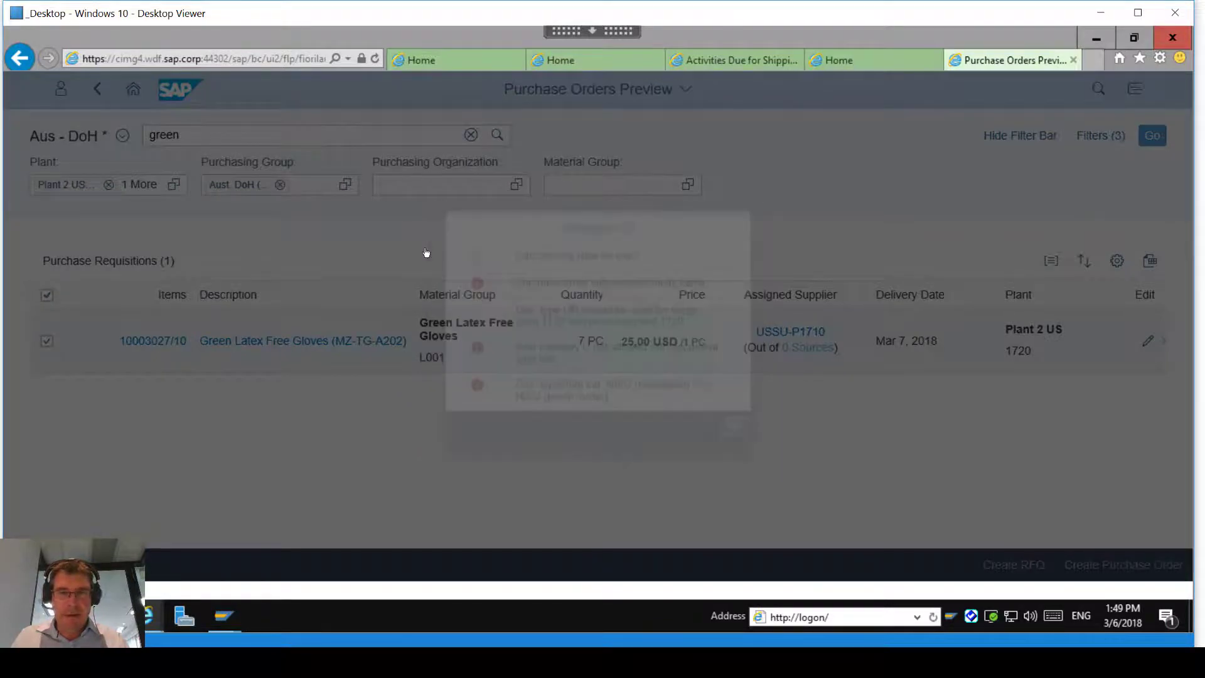
click(307, 234)
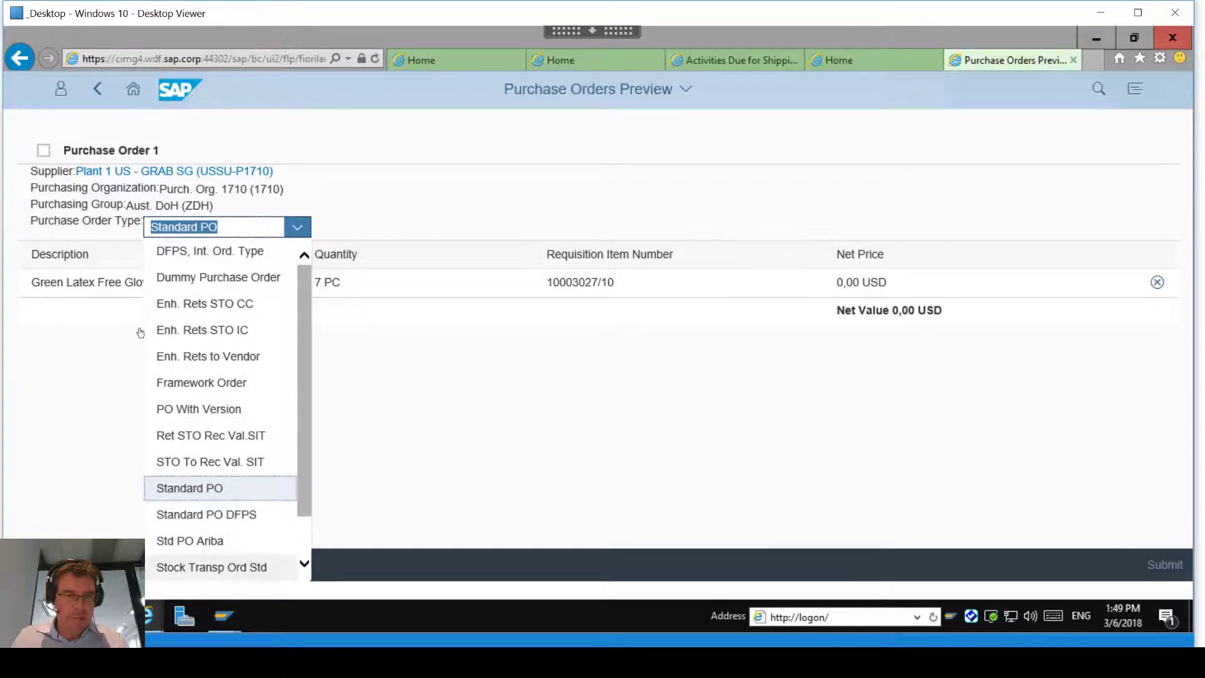
click(244, 574)
click(43, 150)
click(1181, 564)
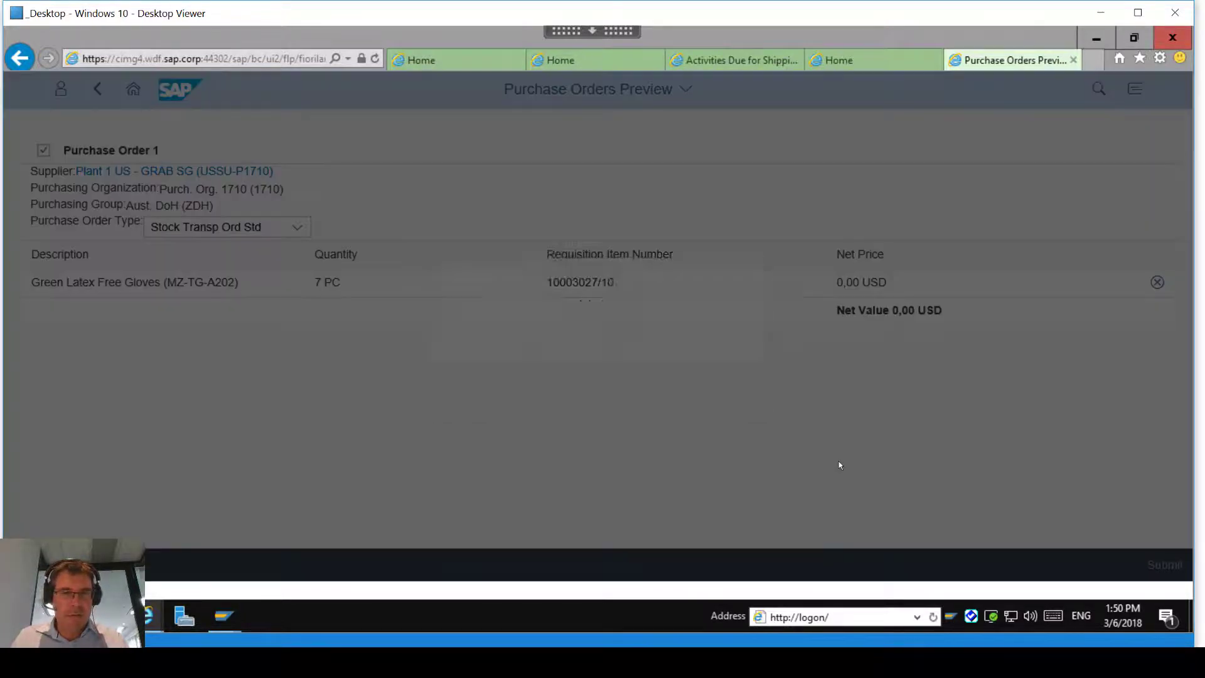
drag(616, 350, 551, 348)
key(ctrl+c)
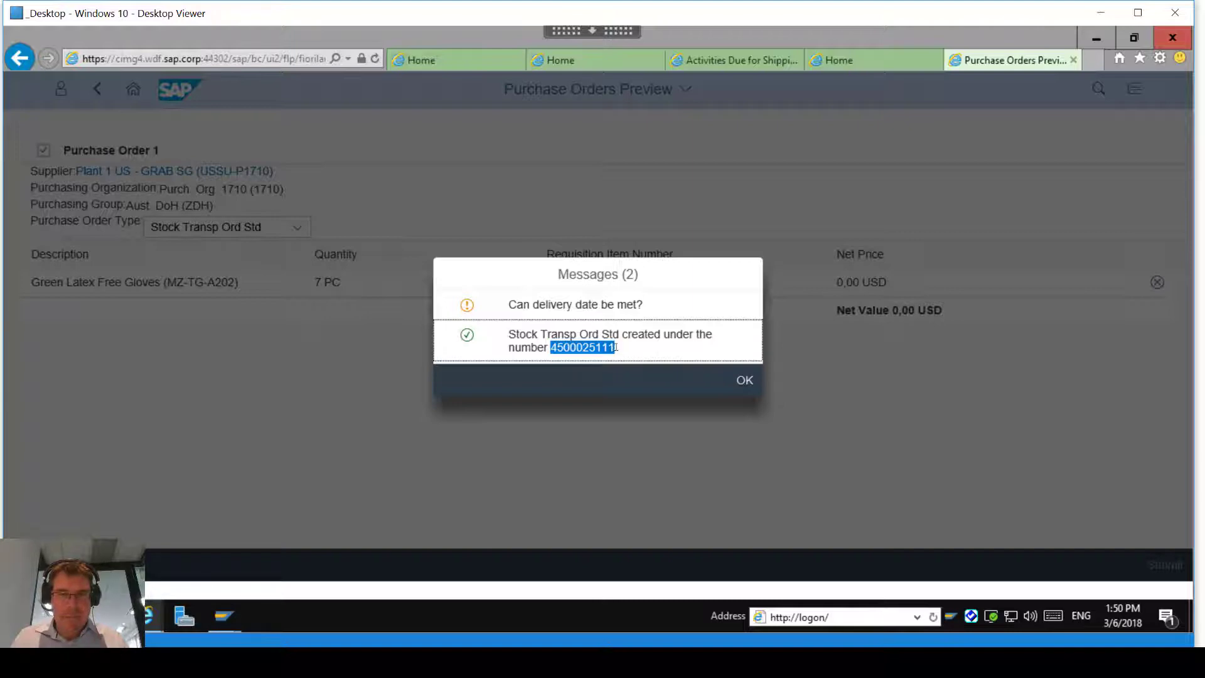
click(753, 383)
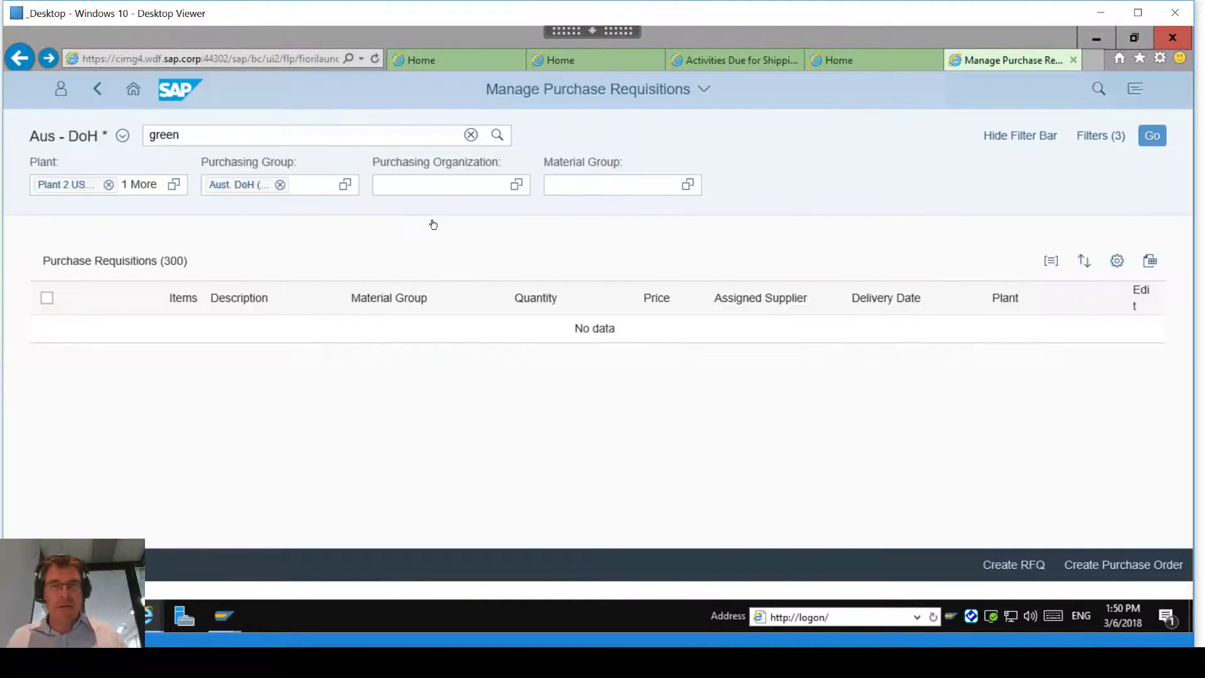
Step: Advance the presentation slides, then scroll the launchpad home to the Stock Transfer from 1710 to 1720 apps
click(133, 89)
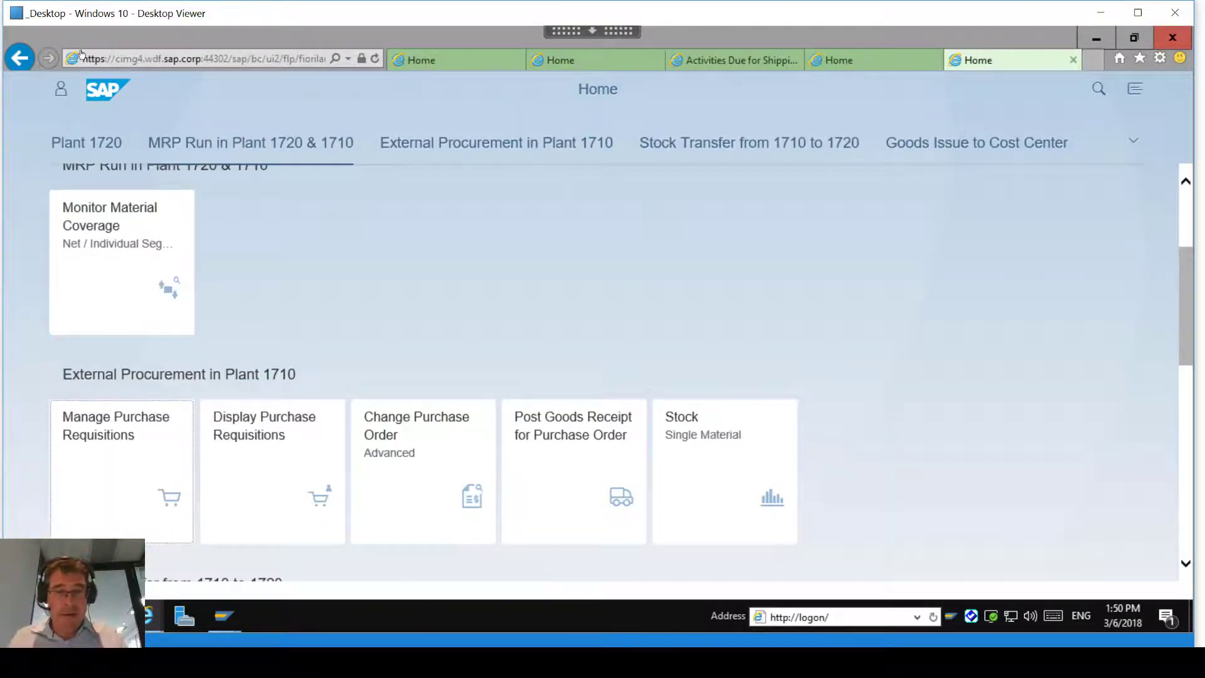
key(alt+Tab)
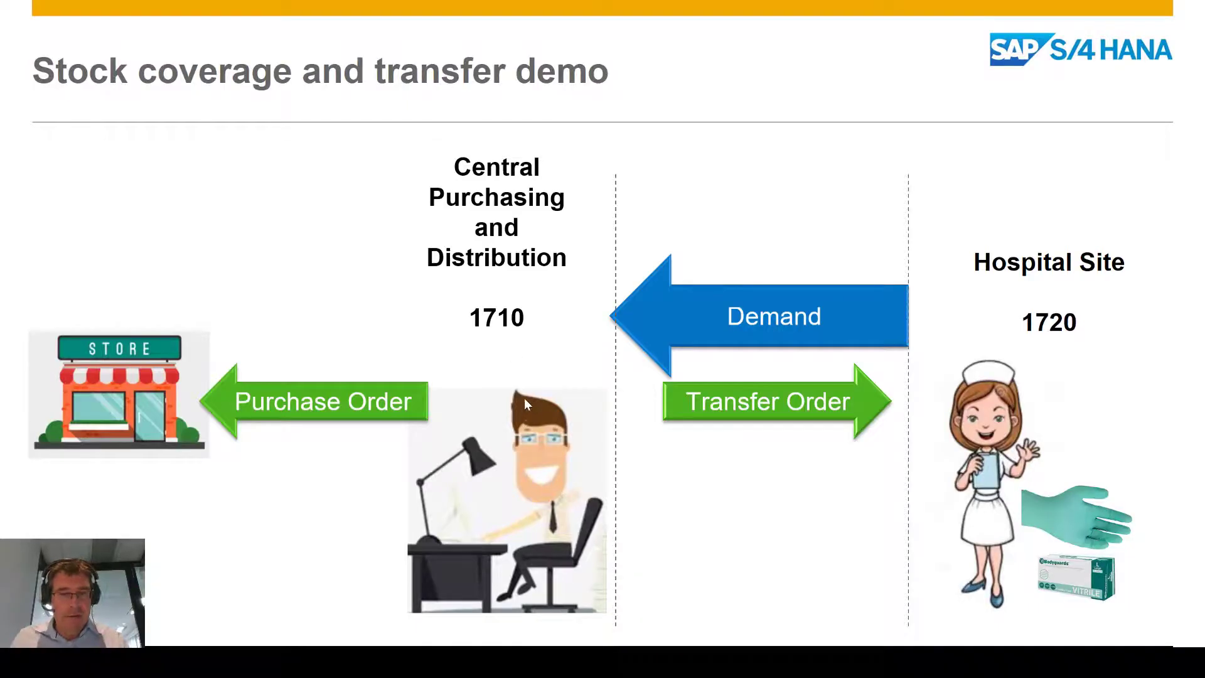
click(525, 397)
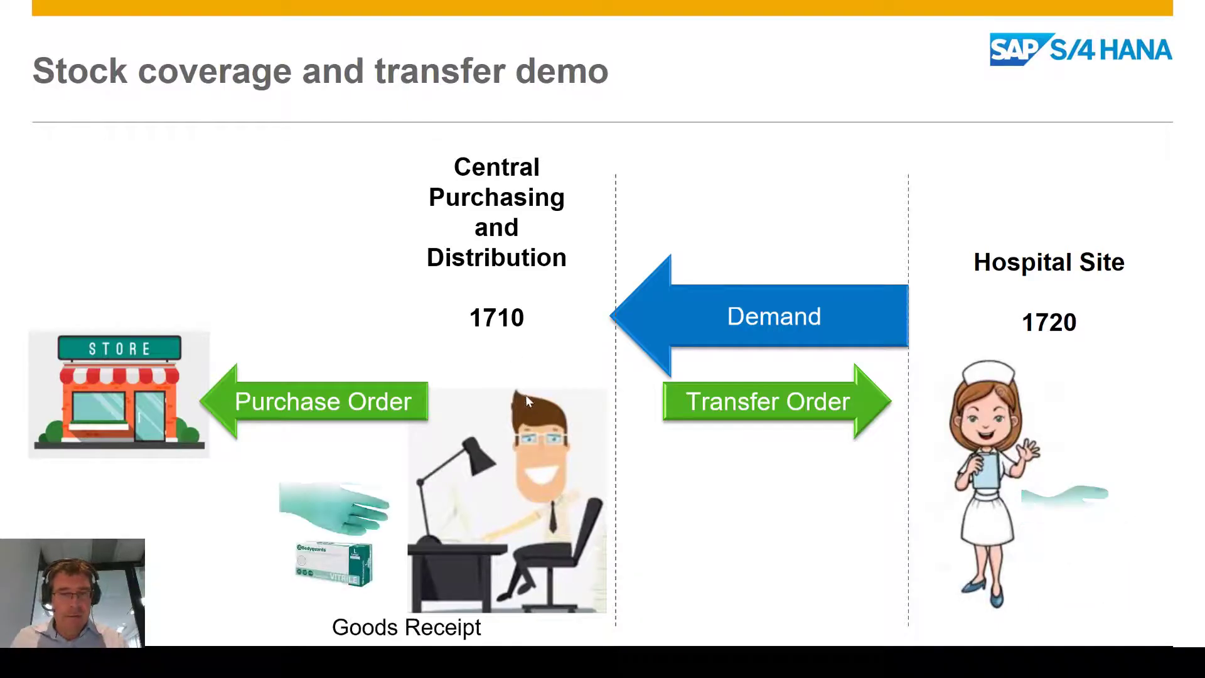
click(462, 546)
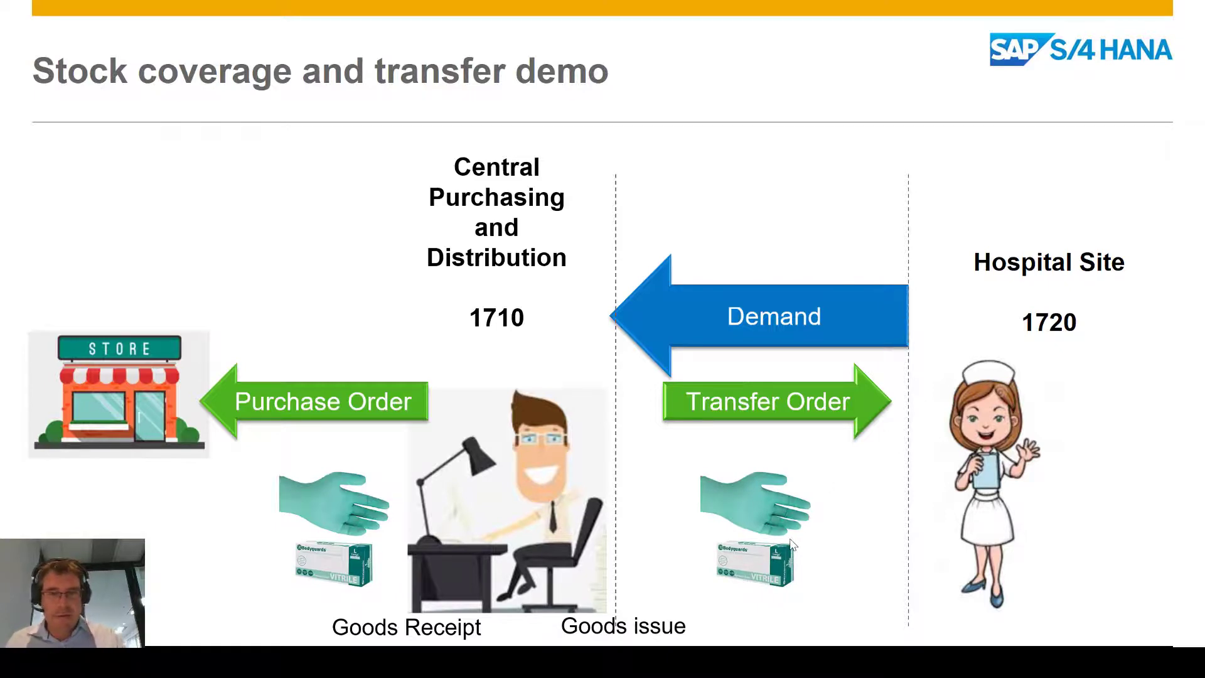
key(alt+Tab)
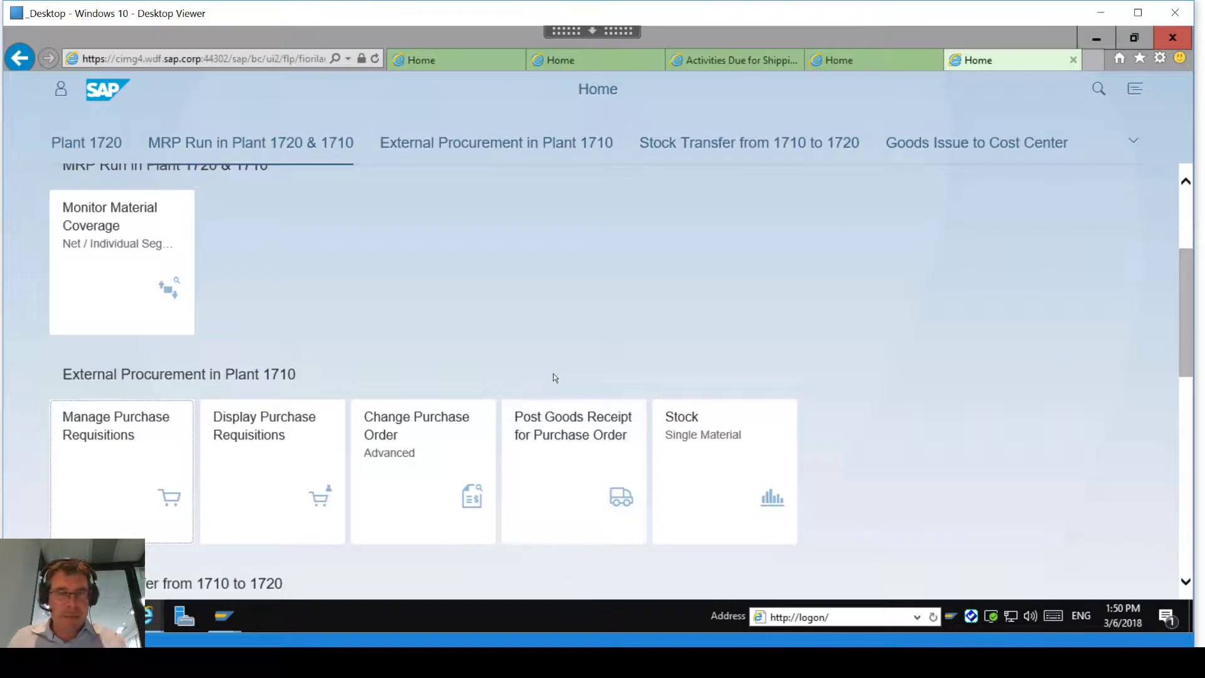
scroll(434, 326, down, 2)
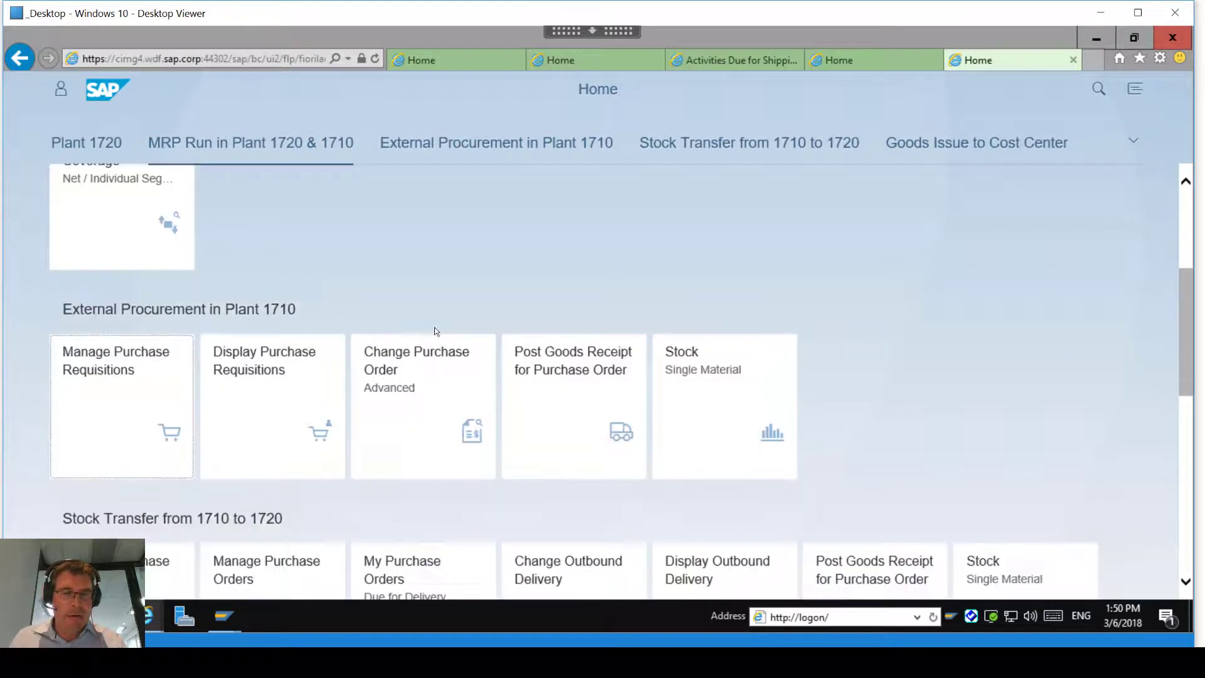
scroll(434, 327, down, 1)
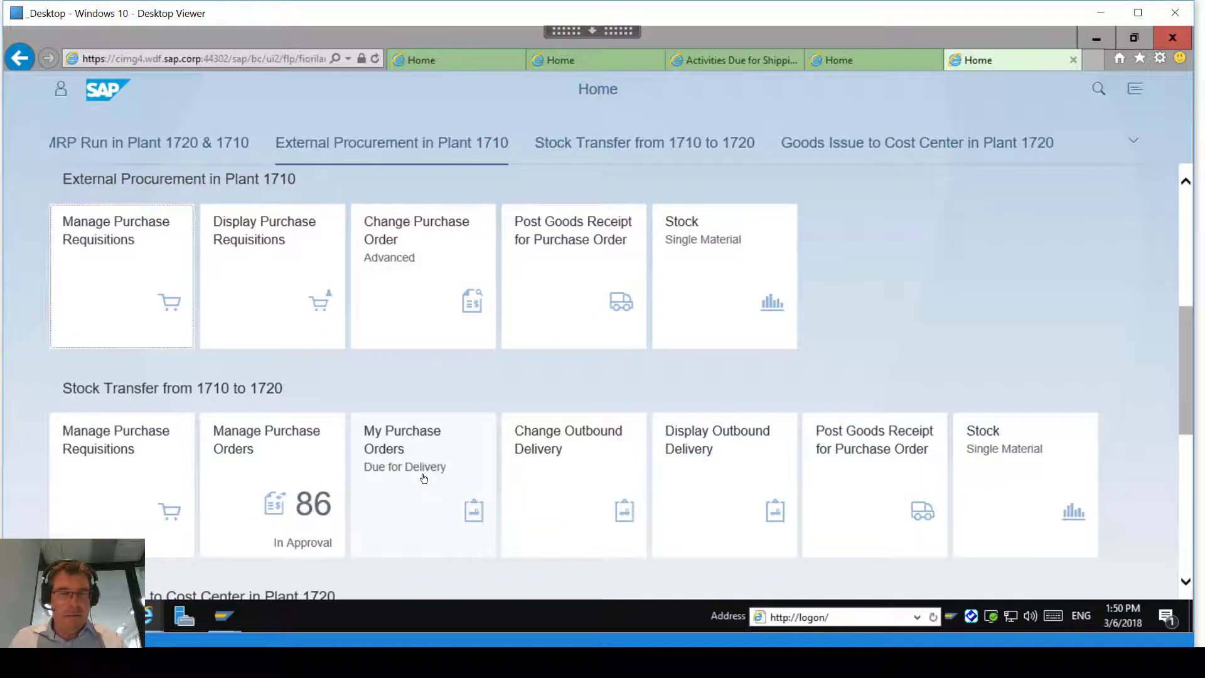
click(424, 478)
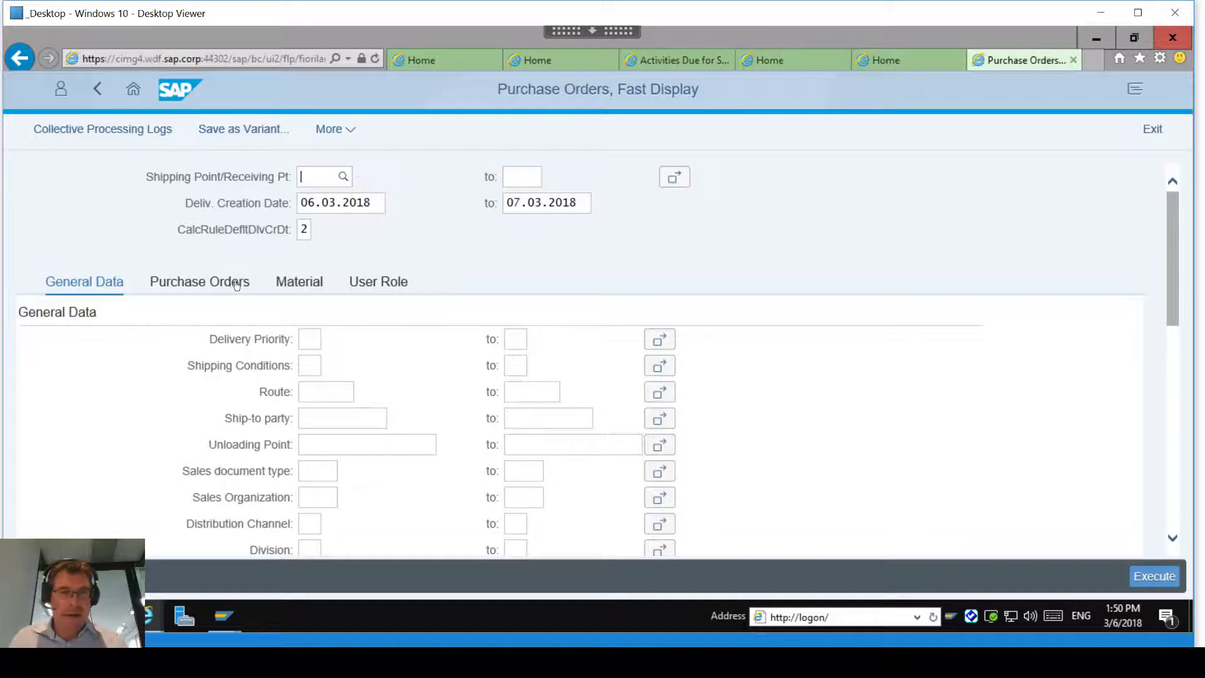
click(236, 283)
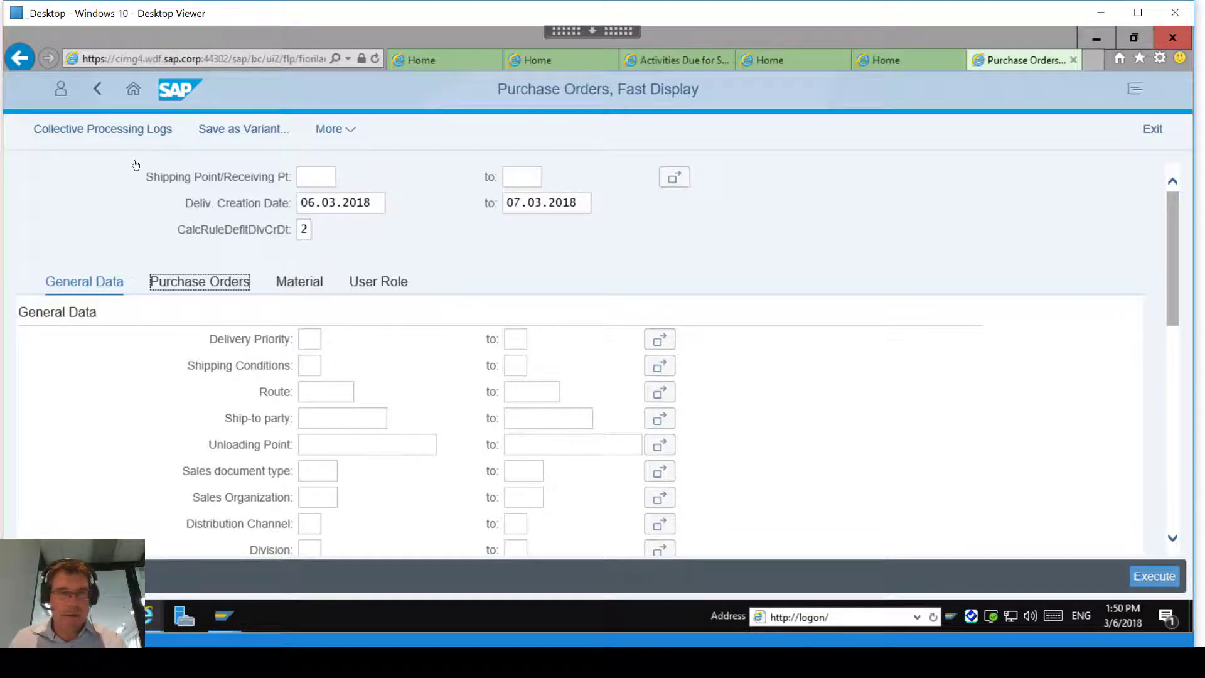
click(345, 338)
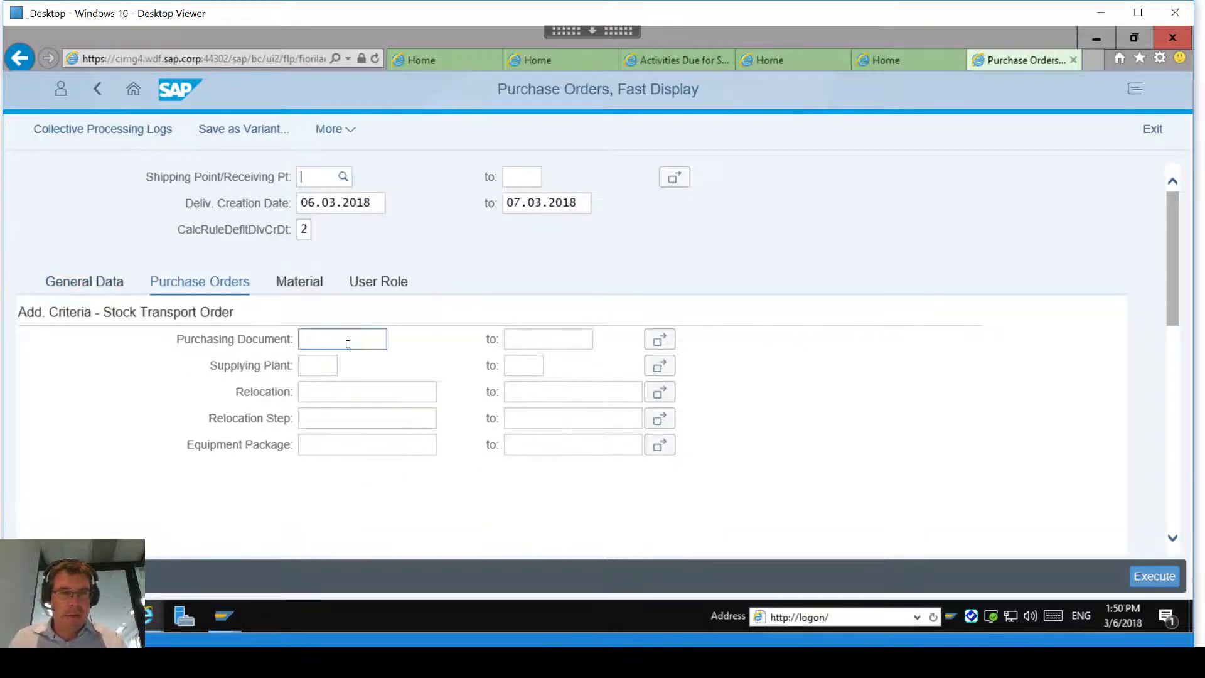
key(ctrl+v)
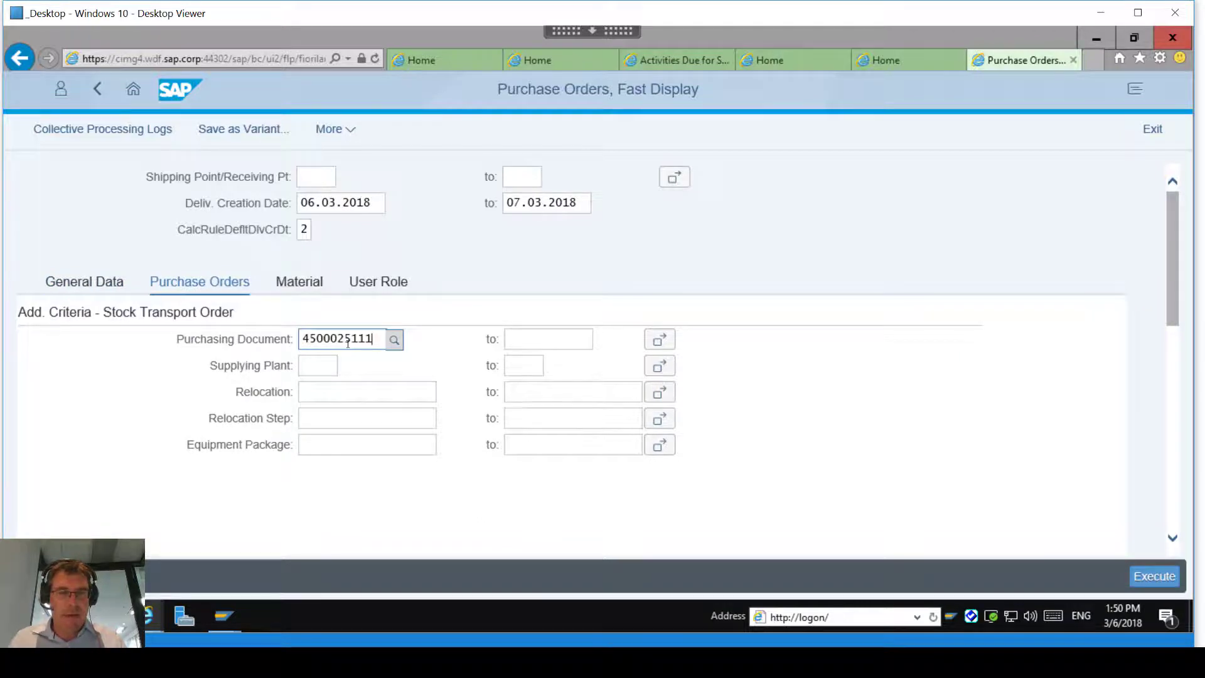
click(394, 339)
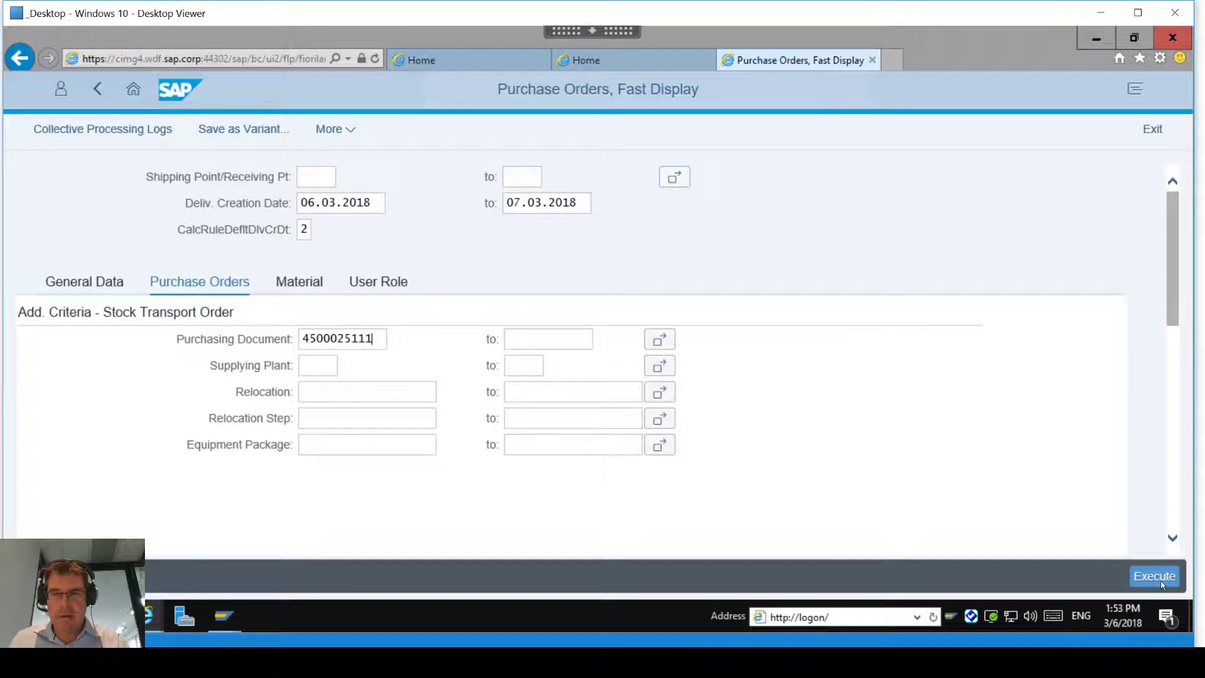
click(1152, 576)
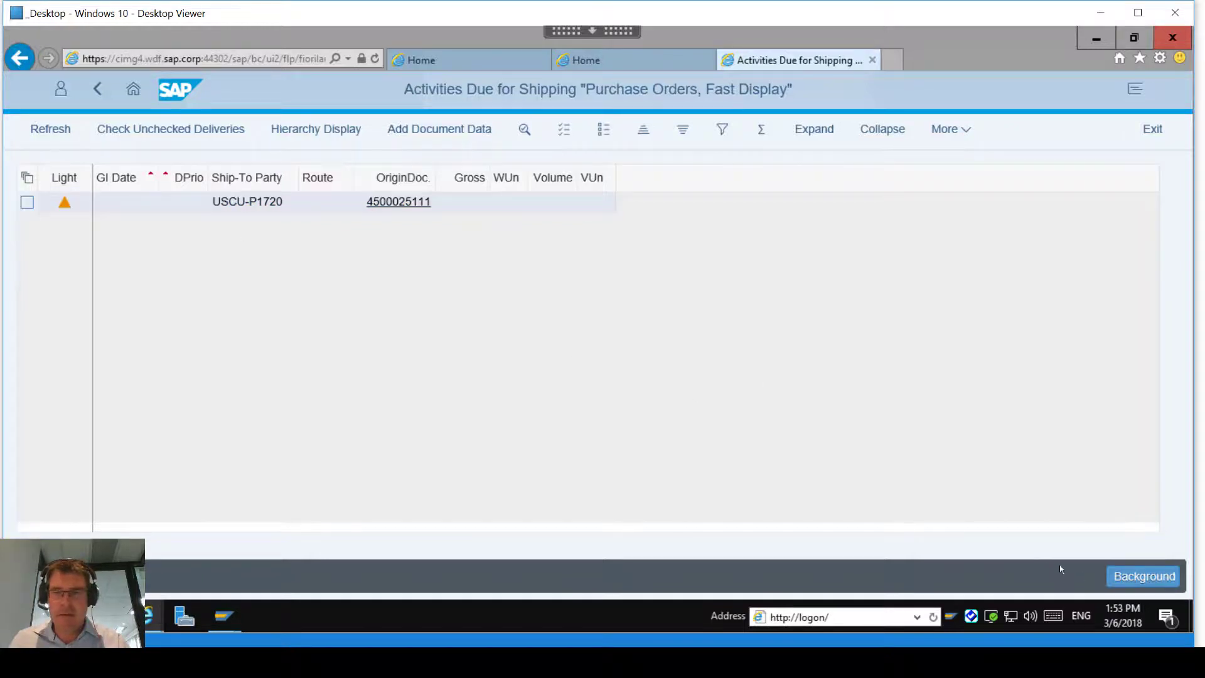
Step: Create the outbound delivery in the background, refresh the list, and open delivery 80048191
click(1129, 578)
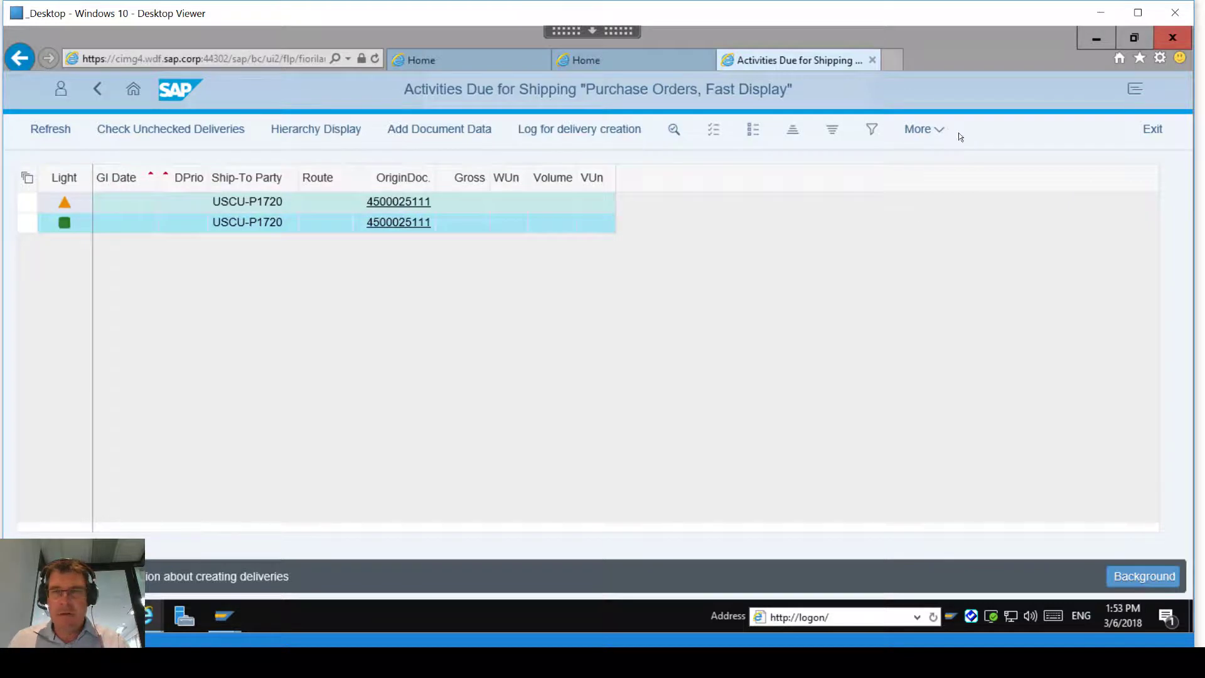
click(922, 129)
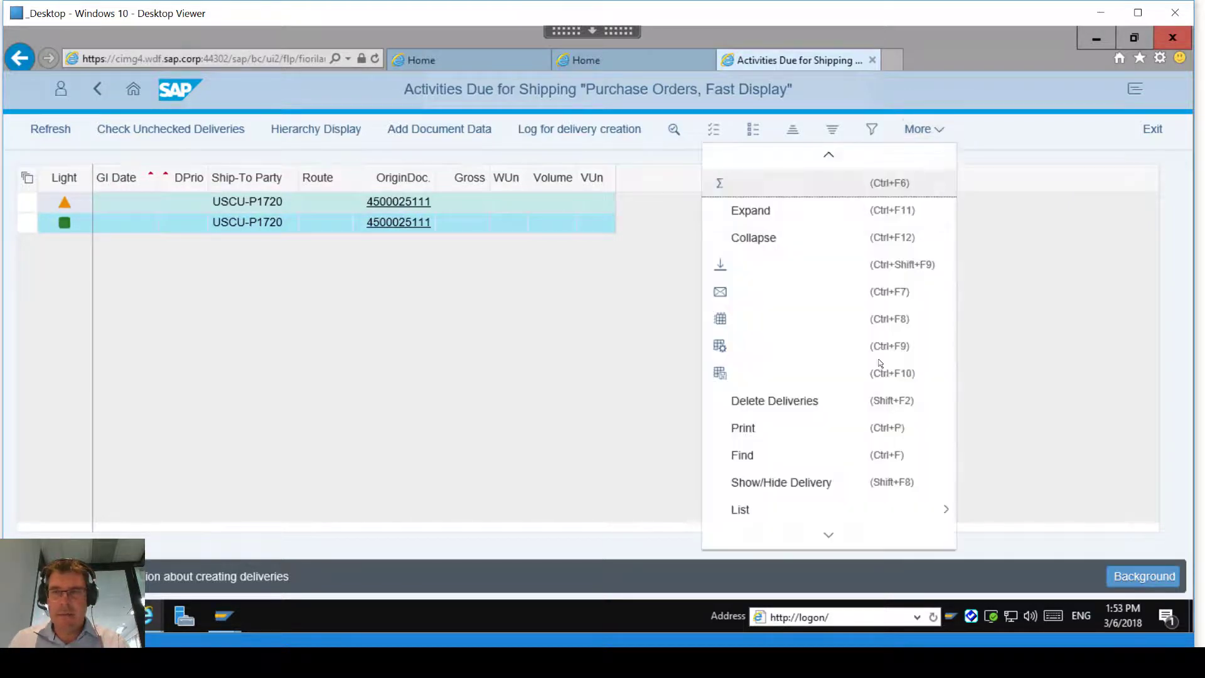
click(781, 482)
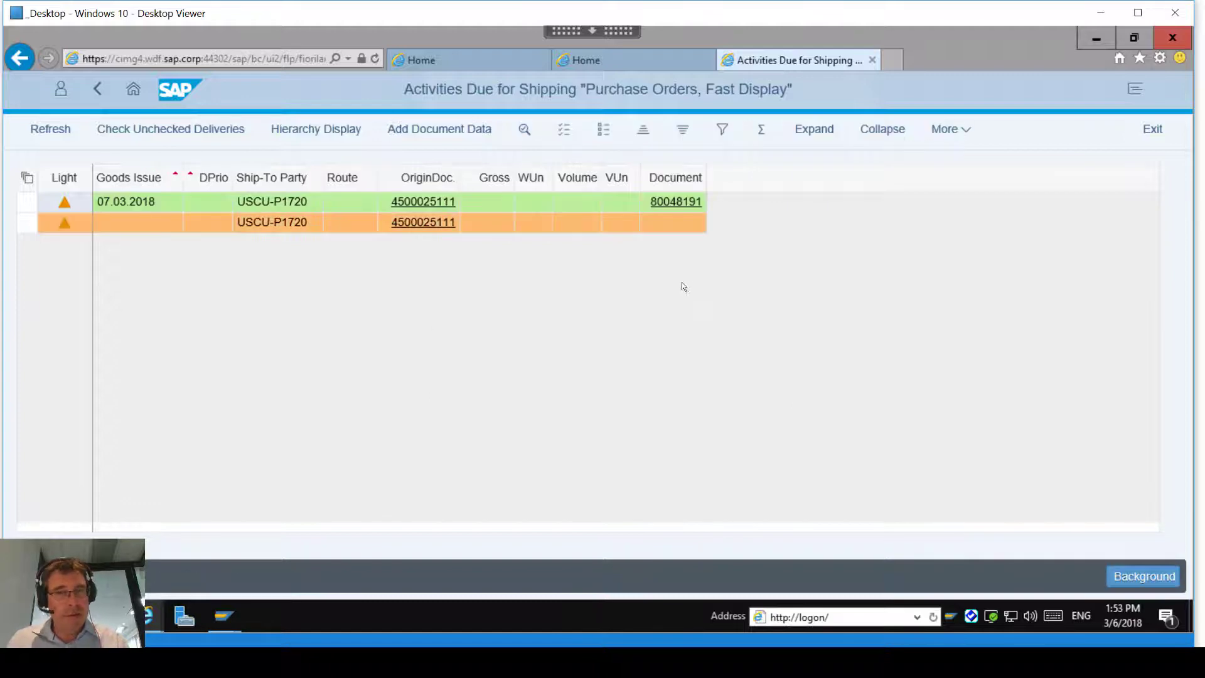
double_click(671, 201)
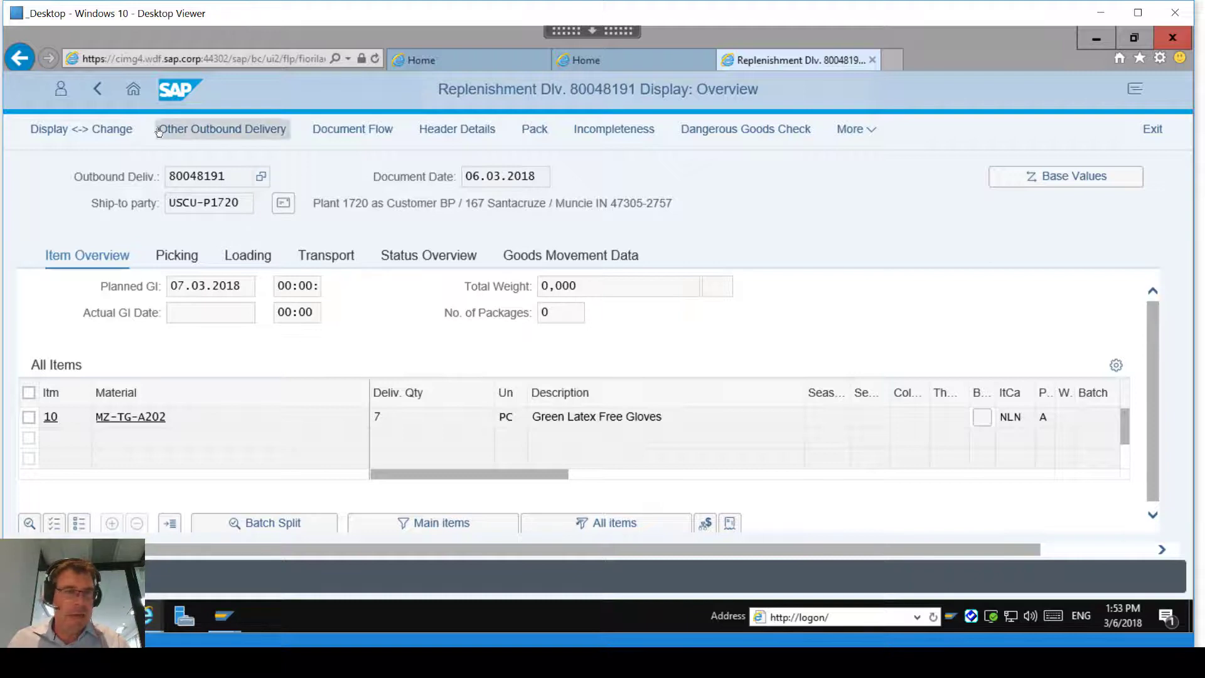
Step: Enter picked quantity 7 on delivery 80048191, post its goods issue, and dismiss the PDF printing error
click(82, 129)
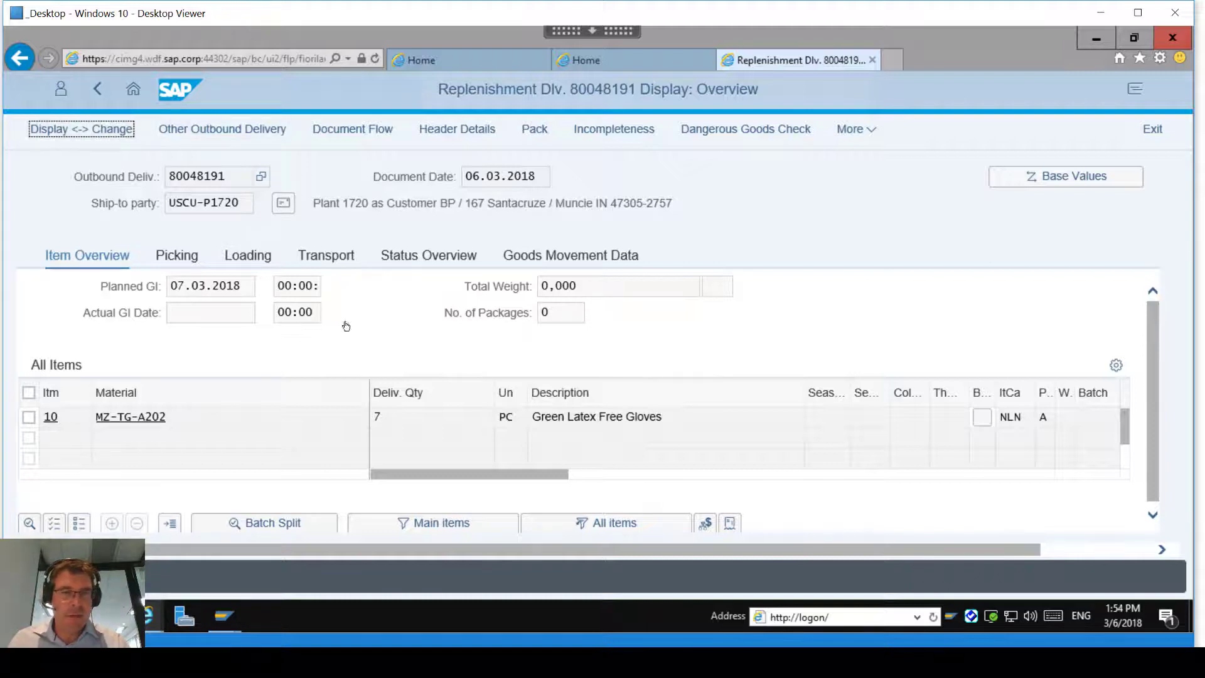
click(195, 262)
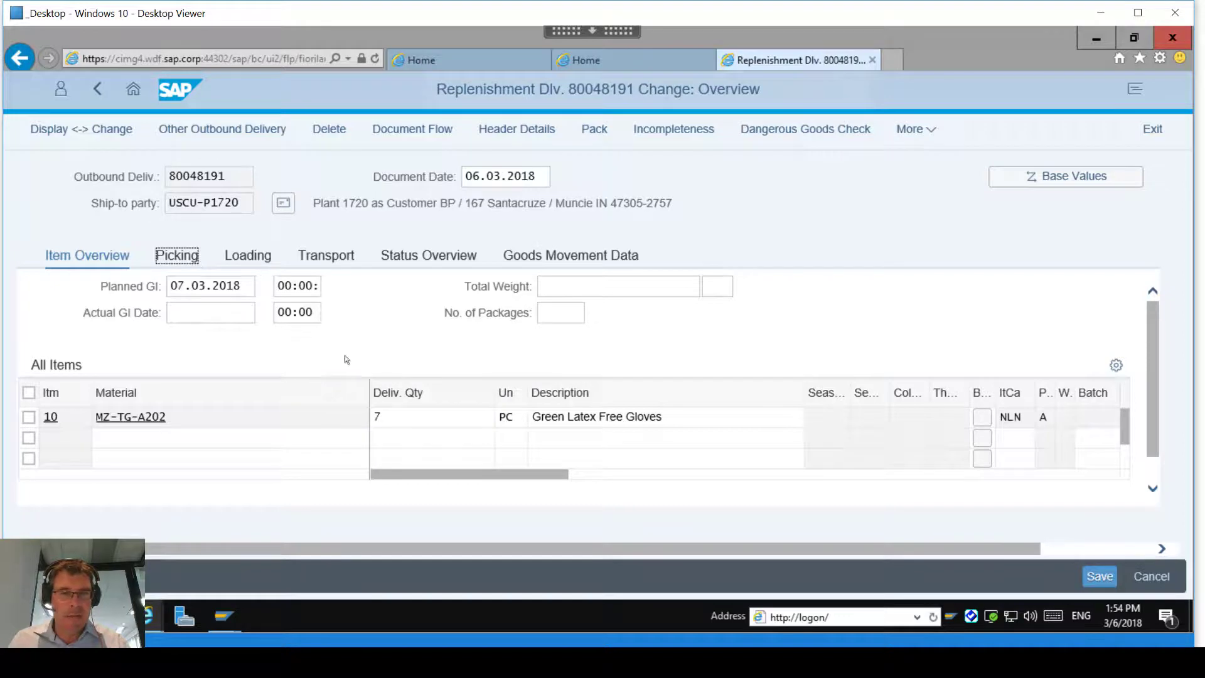
click(642, 414)
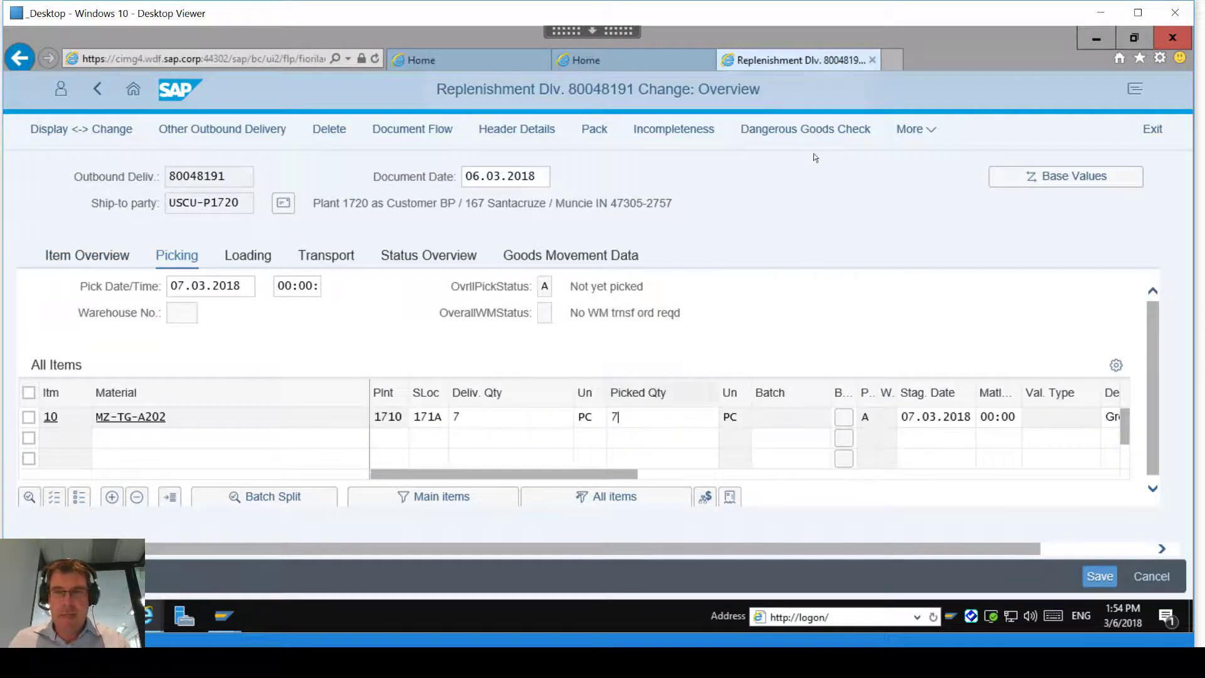
click(915, 129)
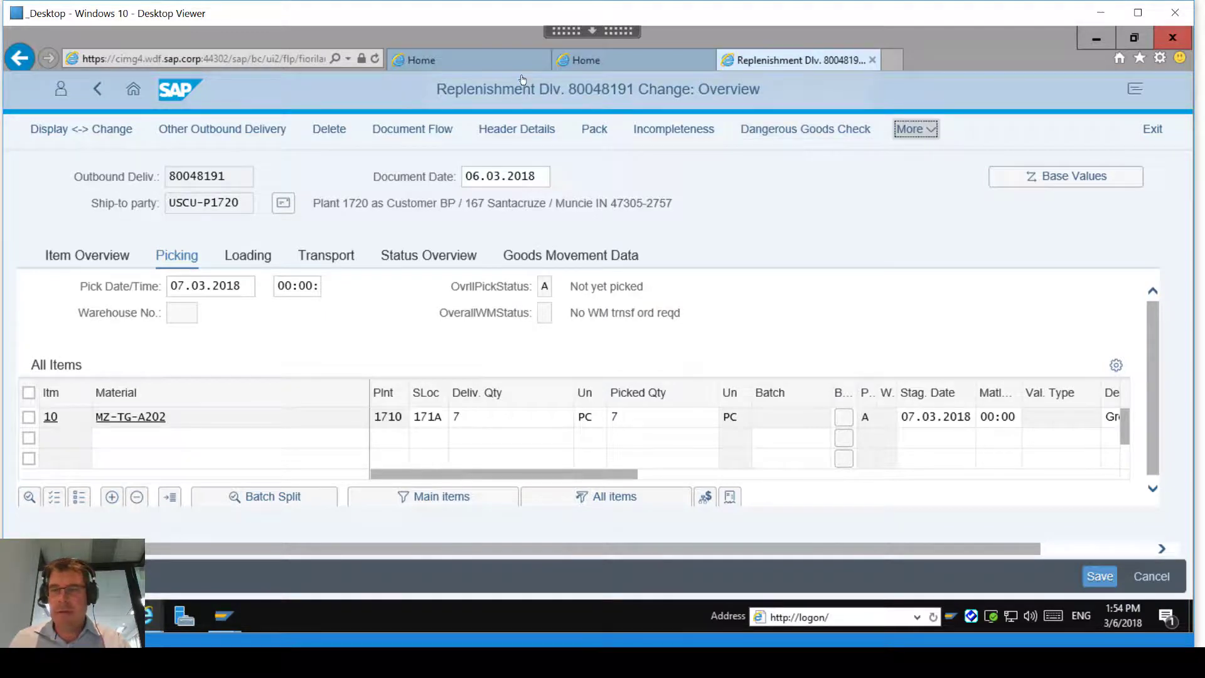
click(481, 94)
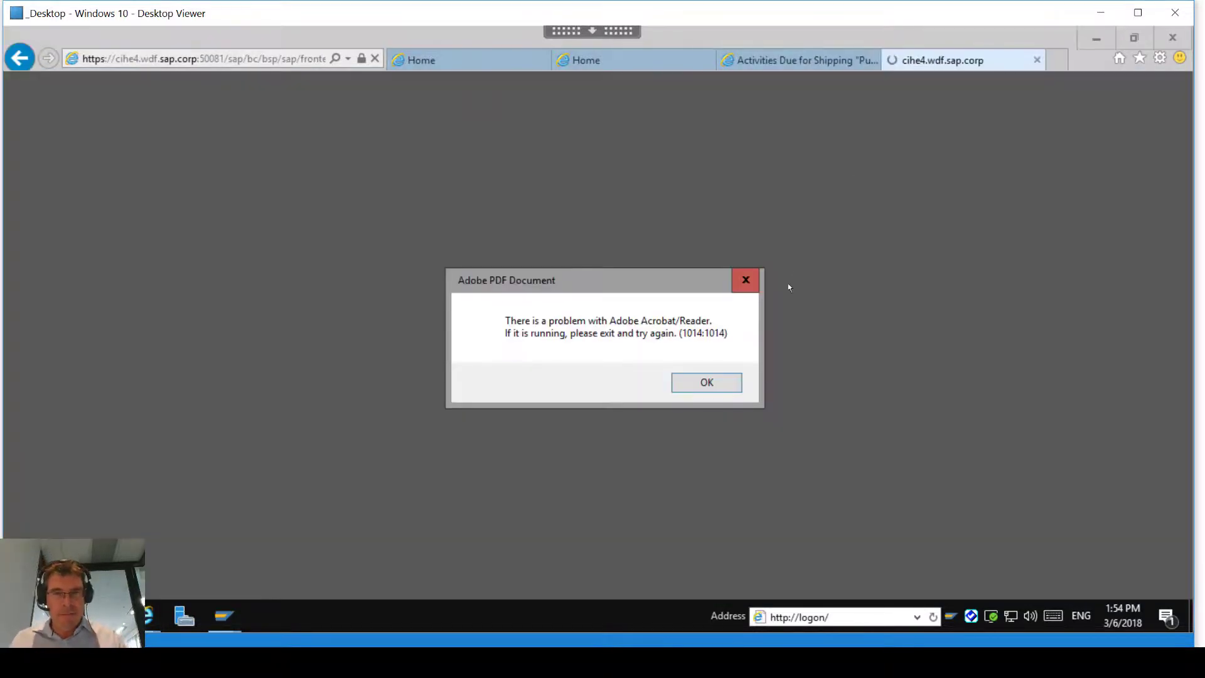
click(698, 380)
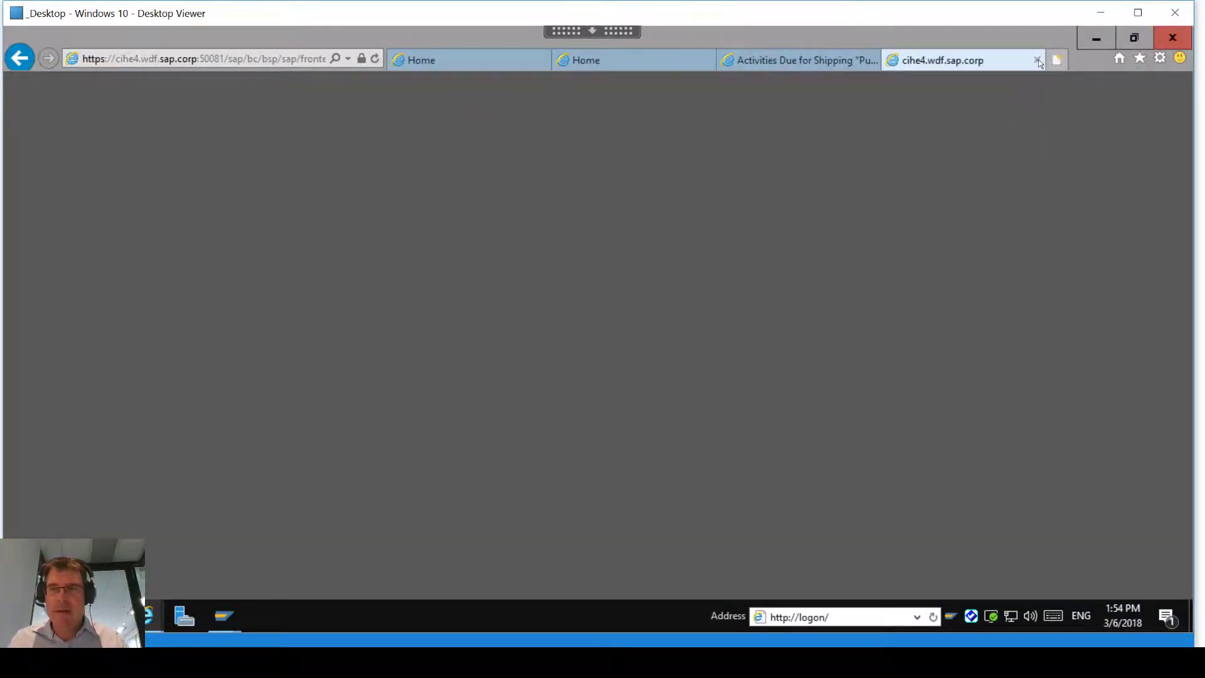
click(1037, 61)
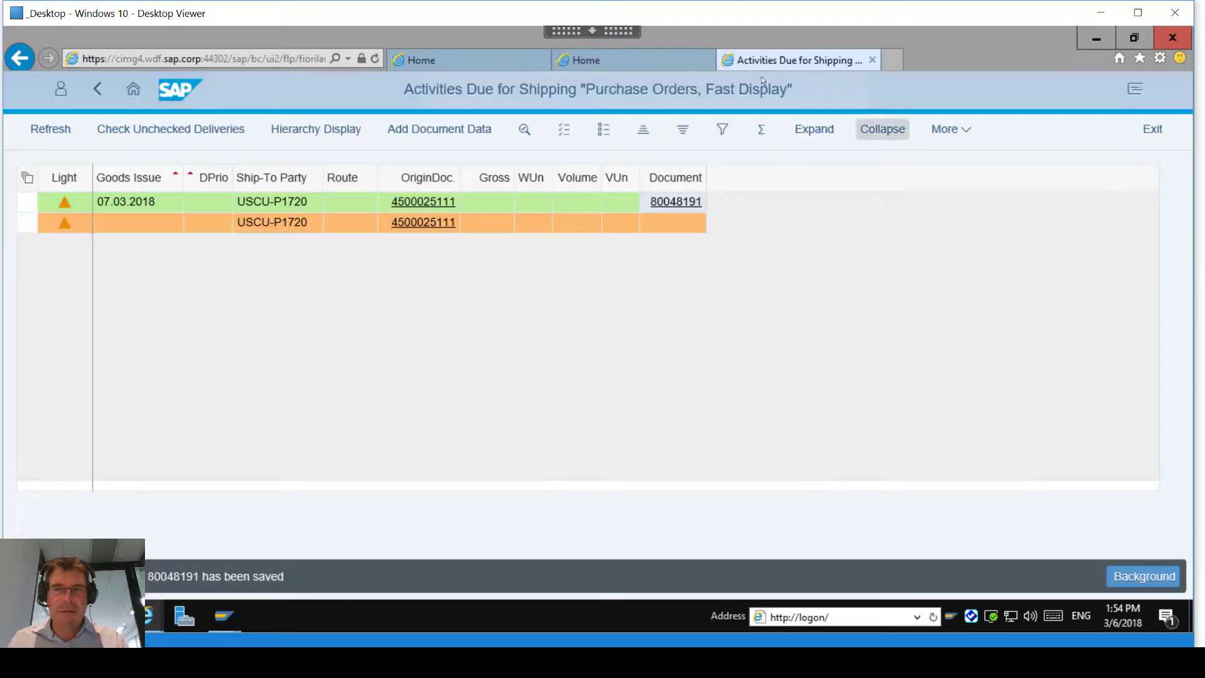
Step: Return to the launchpad home, glance at the slideshow, and open the Stock – Single Material app
click(627, 60)
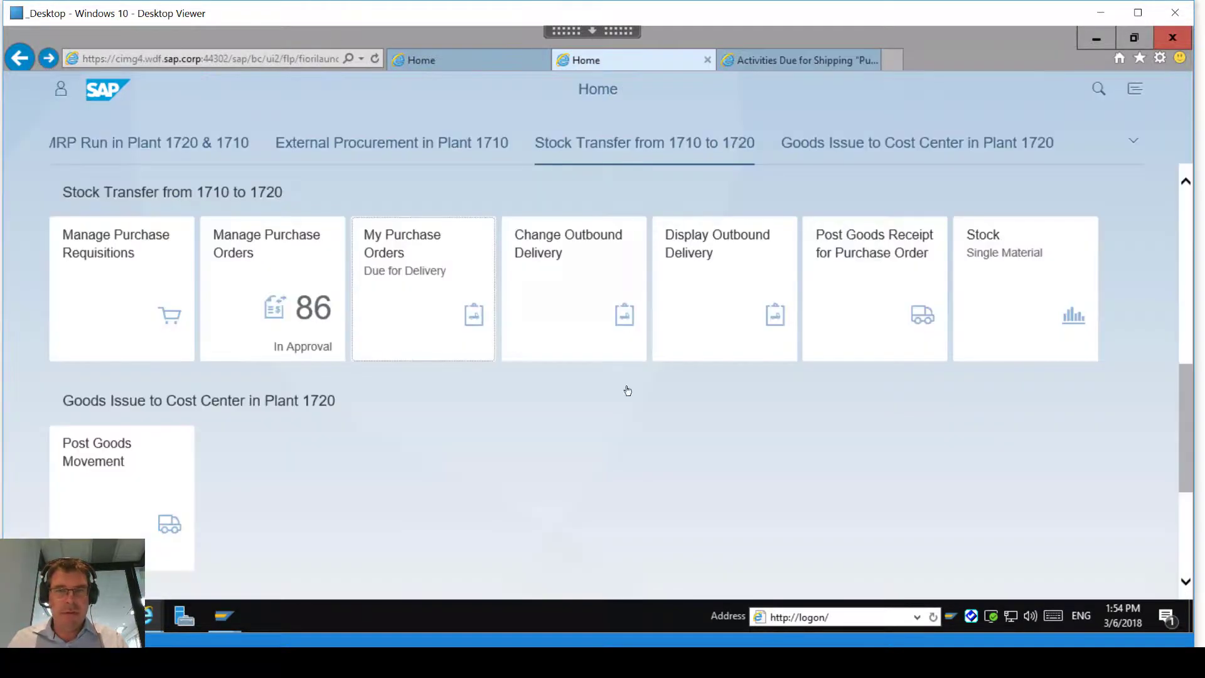
key(alt+Tab)
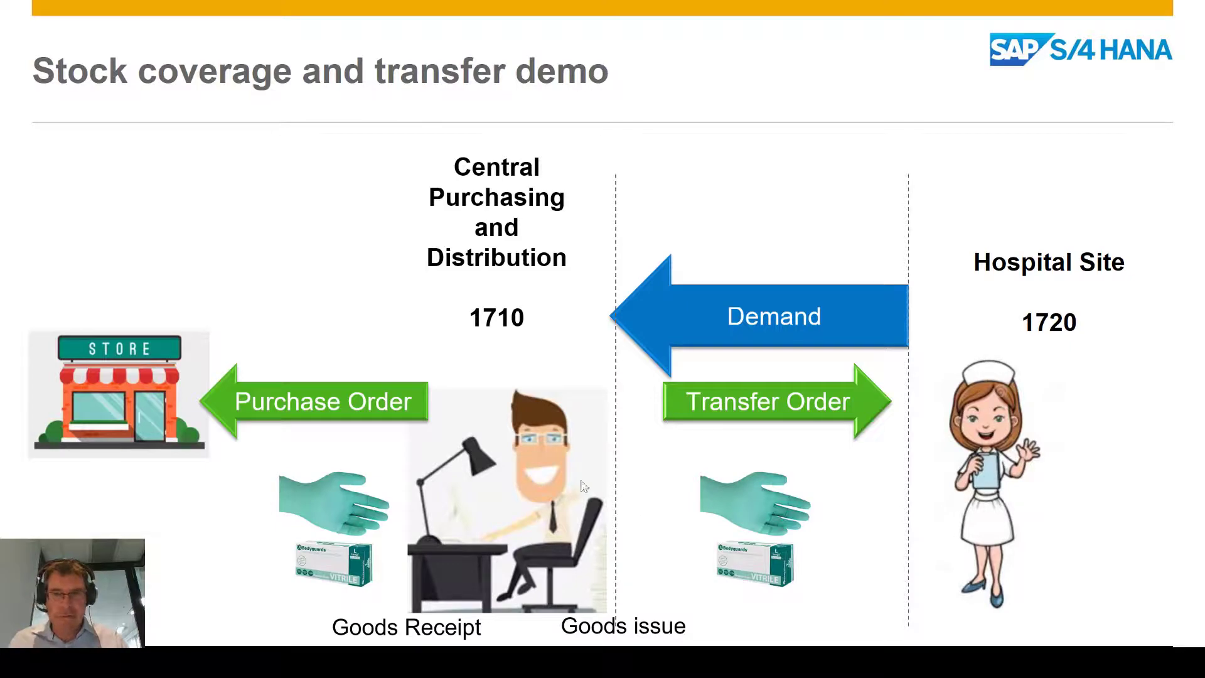
key(alt+Tab)
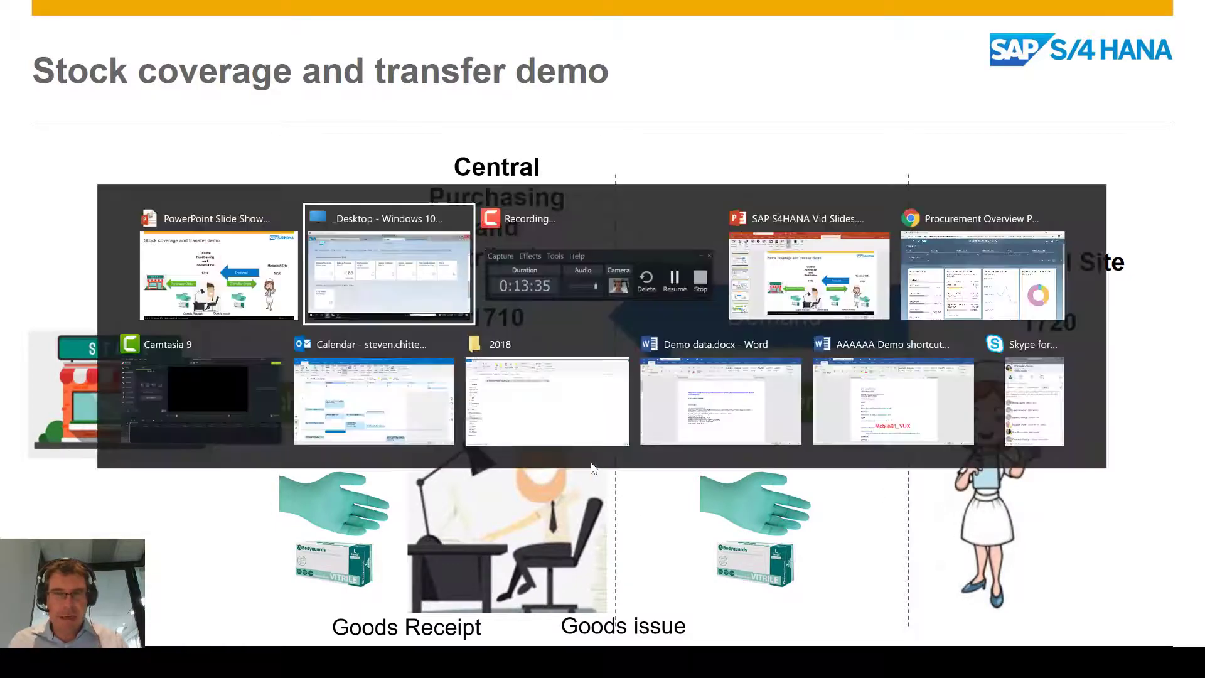
click(1042, 280)
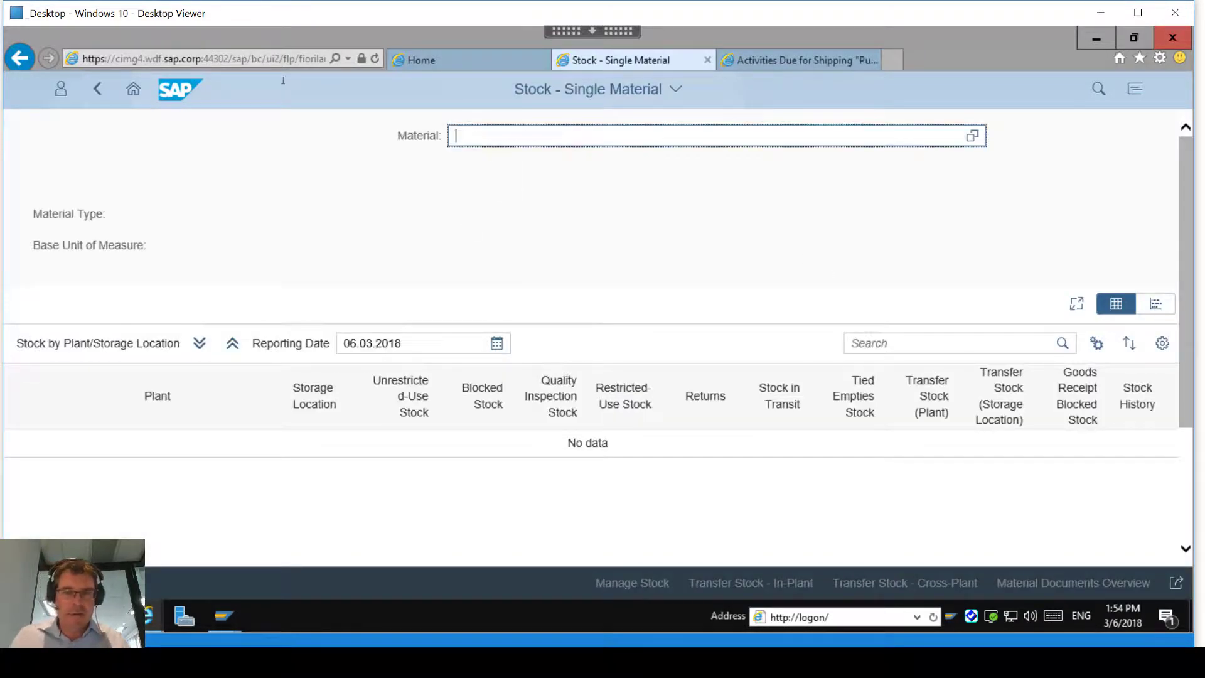
text(green)
key(Return)
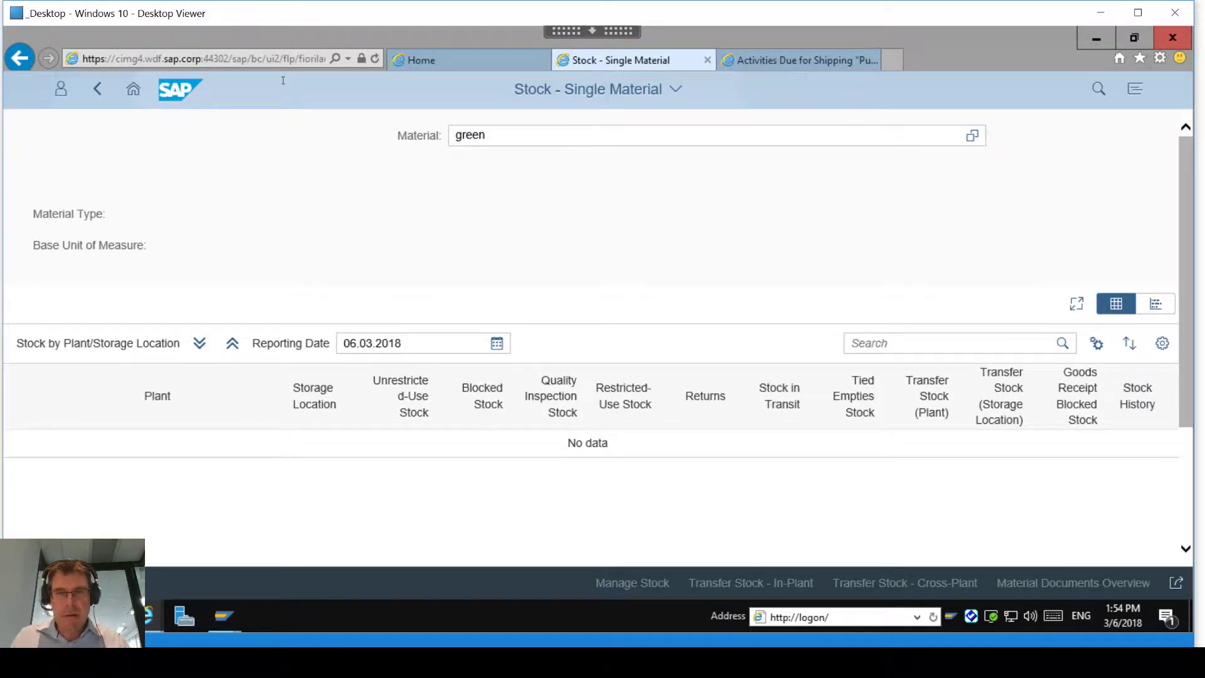
text(l)
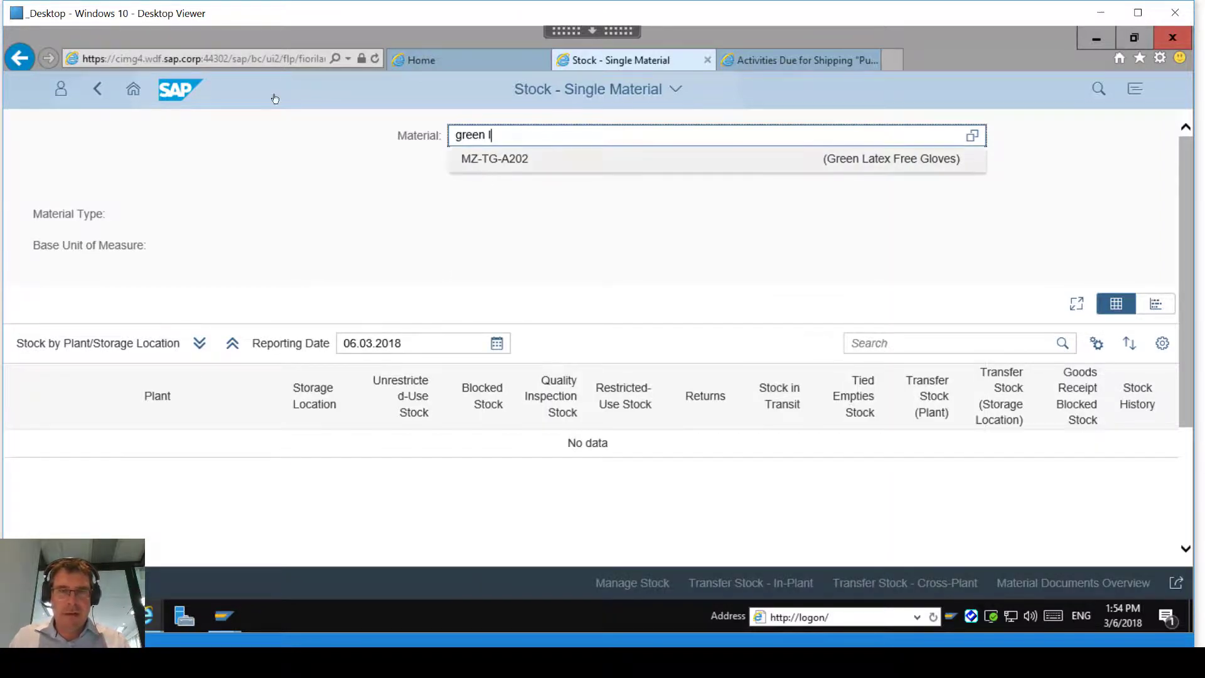
key(Return)
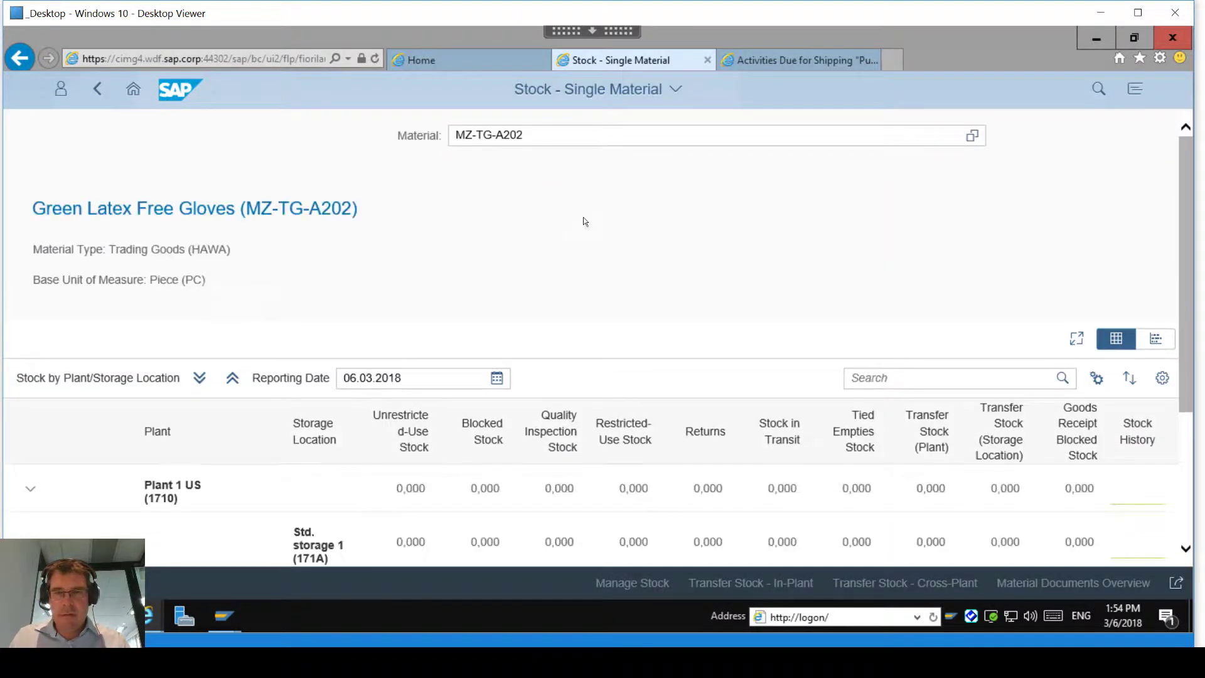
scroll(639, 230, down, 2)
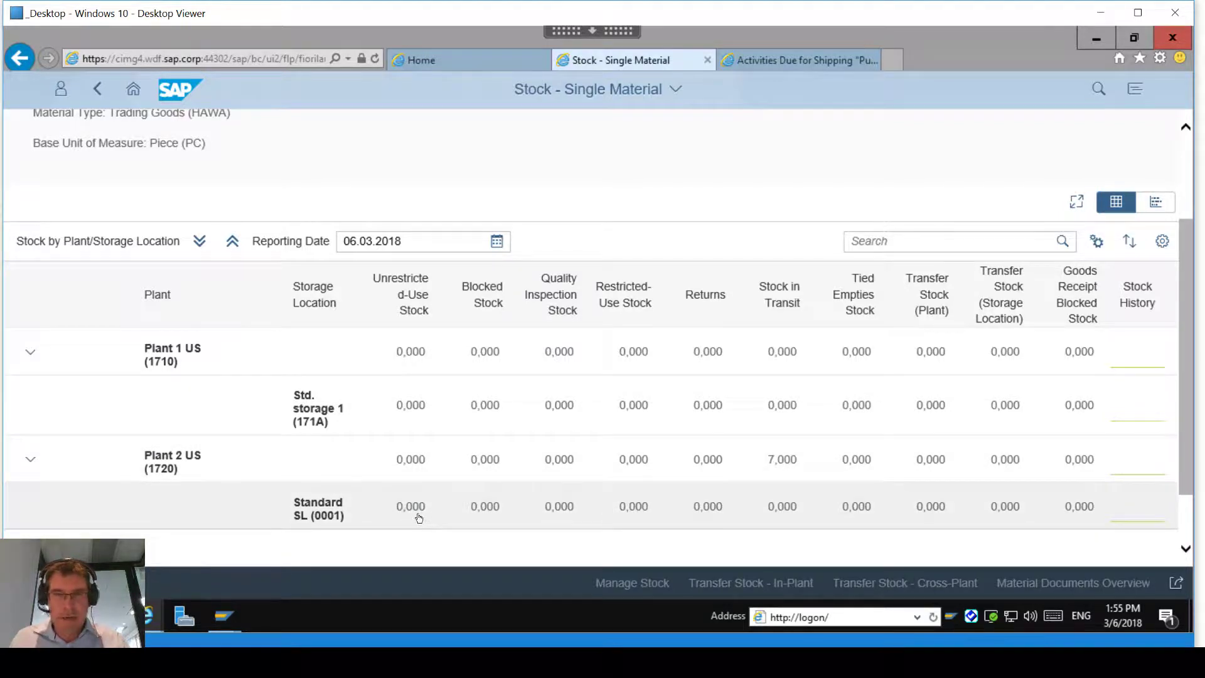
click(134, 92)
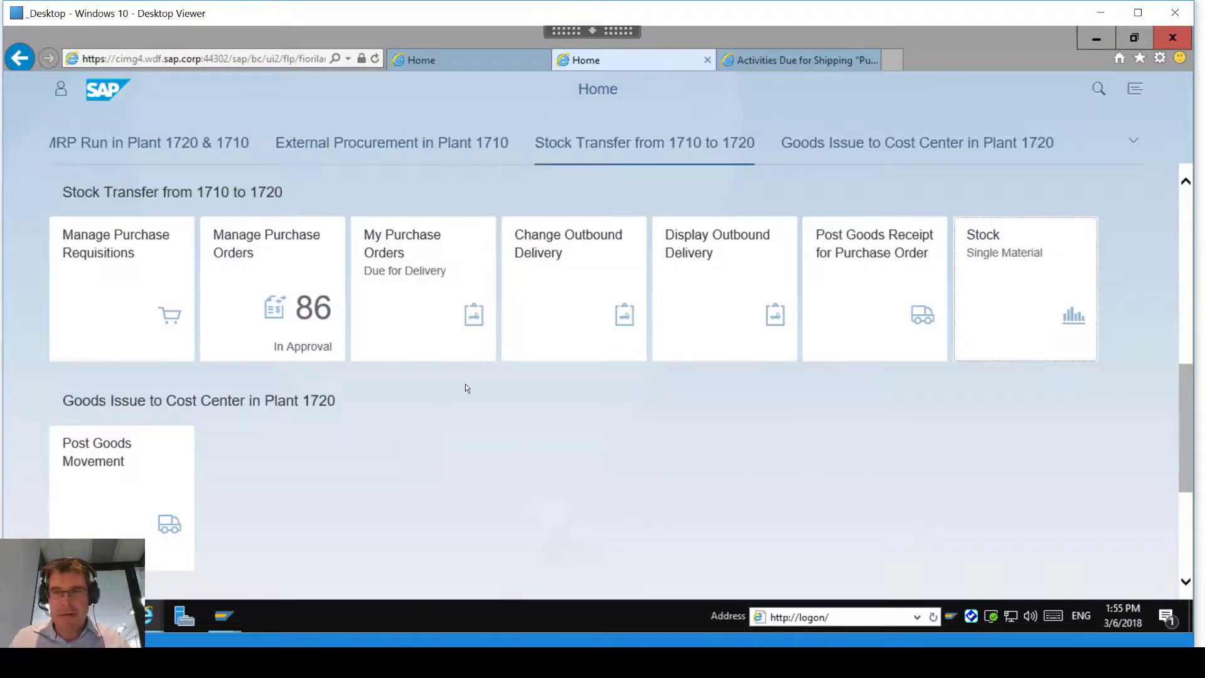
click(861, 310)
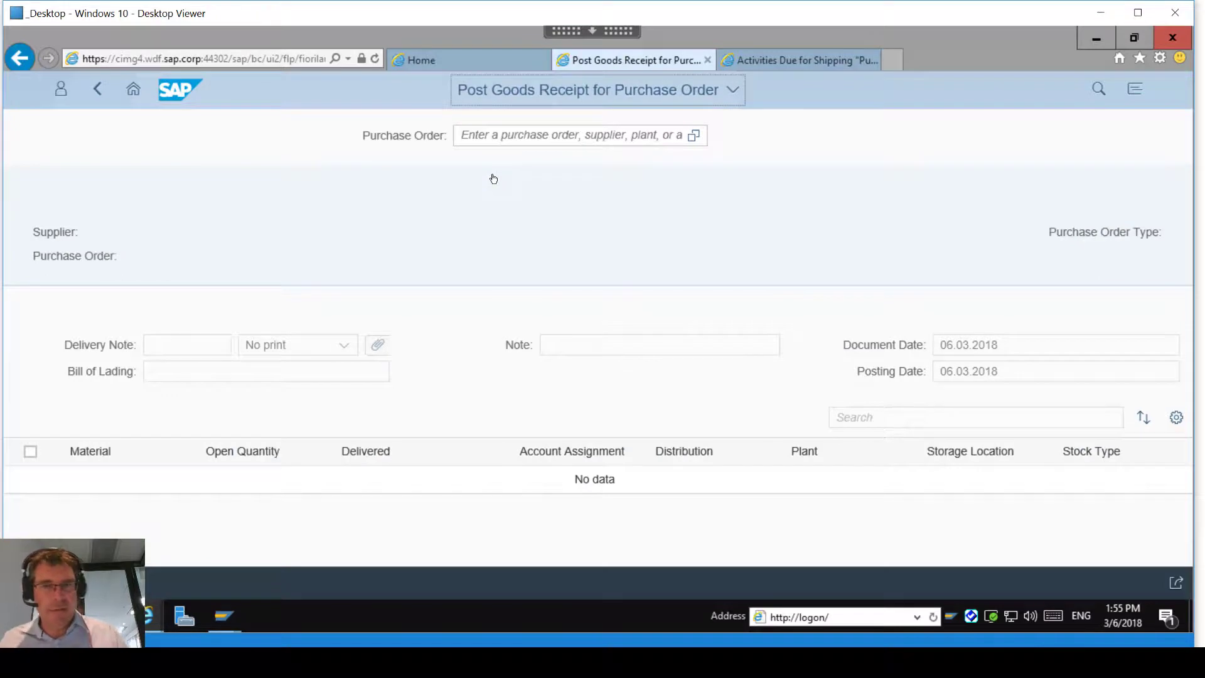
click(618, 135)
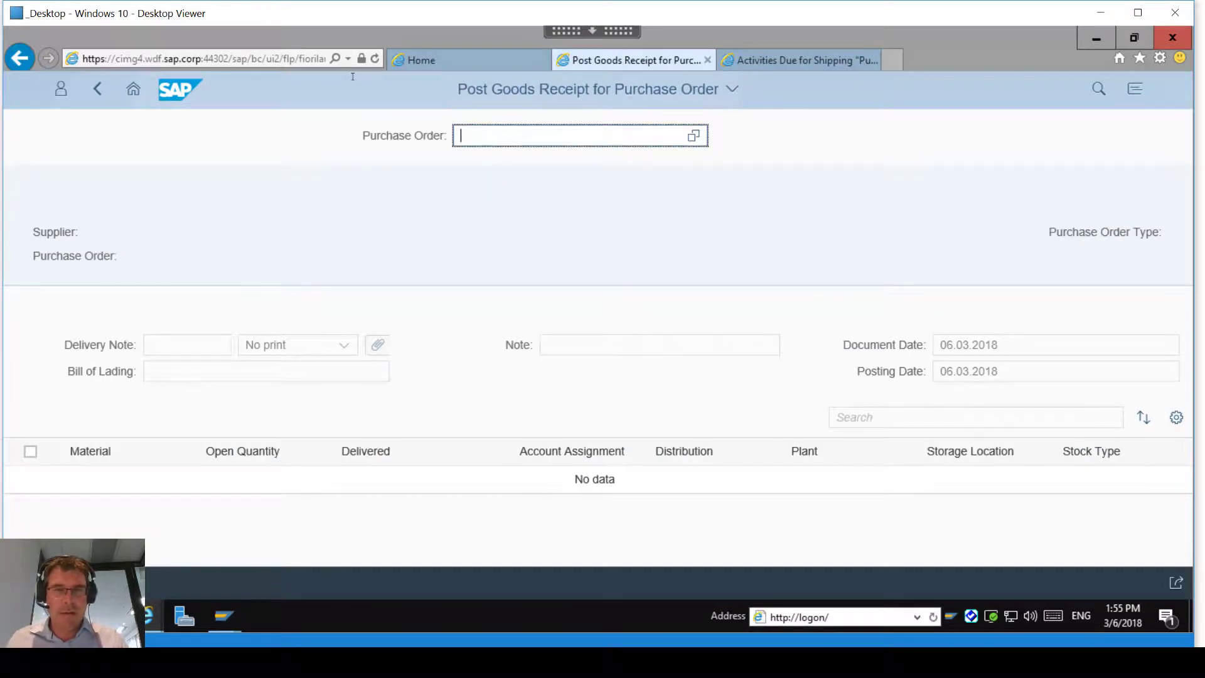
key(ctrl+v)
key(Return)
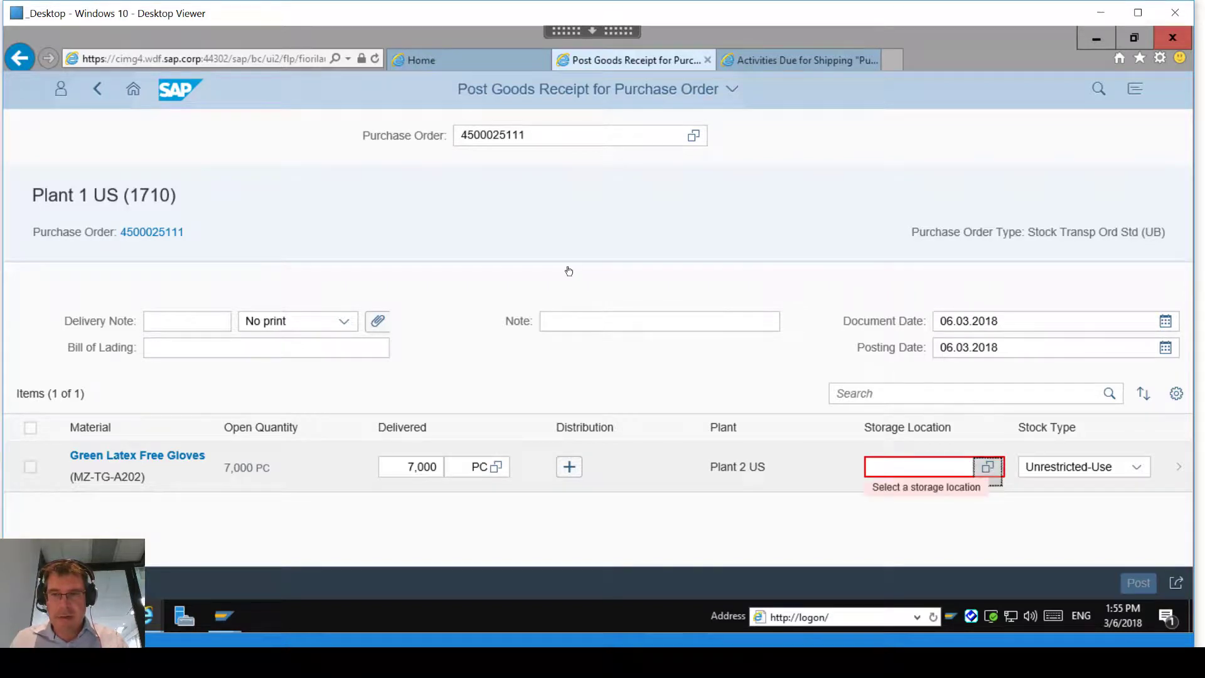
click(993, 470)
click(520, 197)
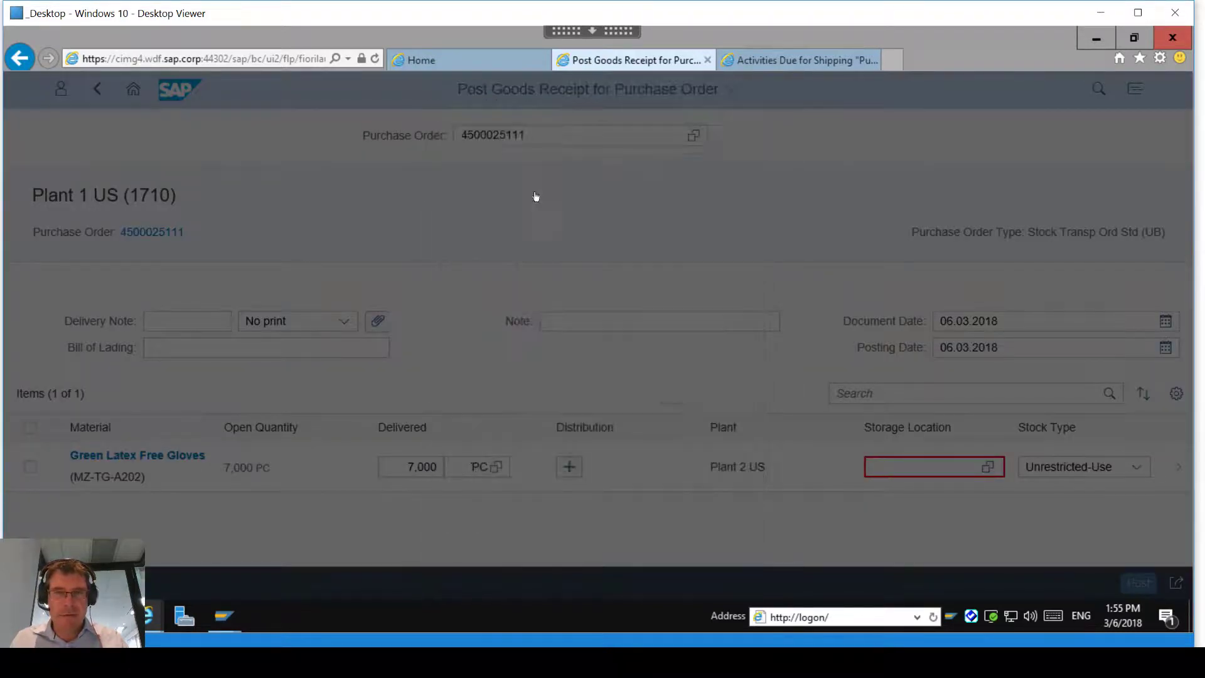
click(1138, 585)
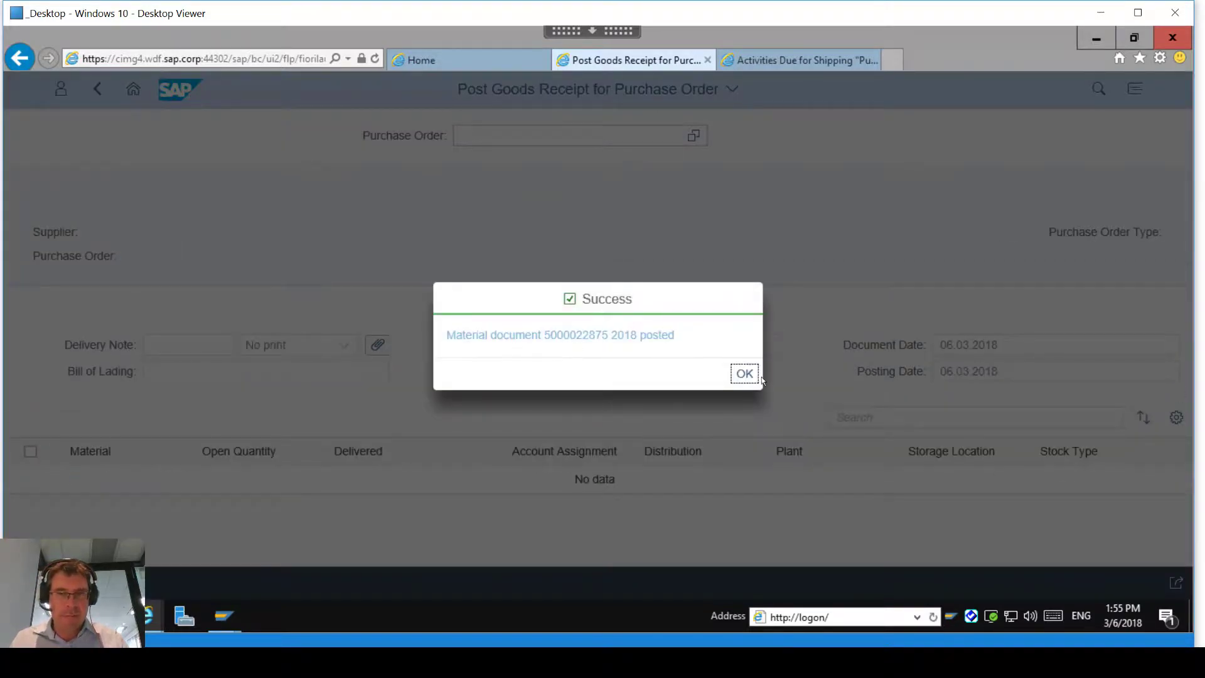
click(746, 372)
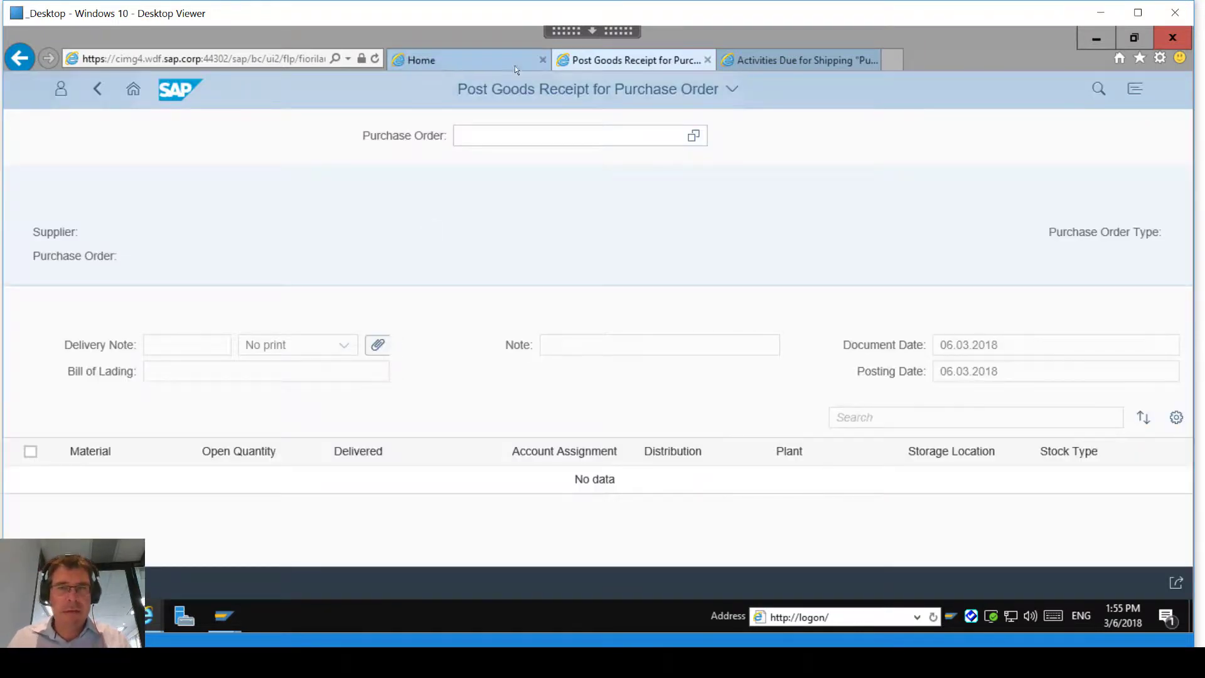
click(165, 95)
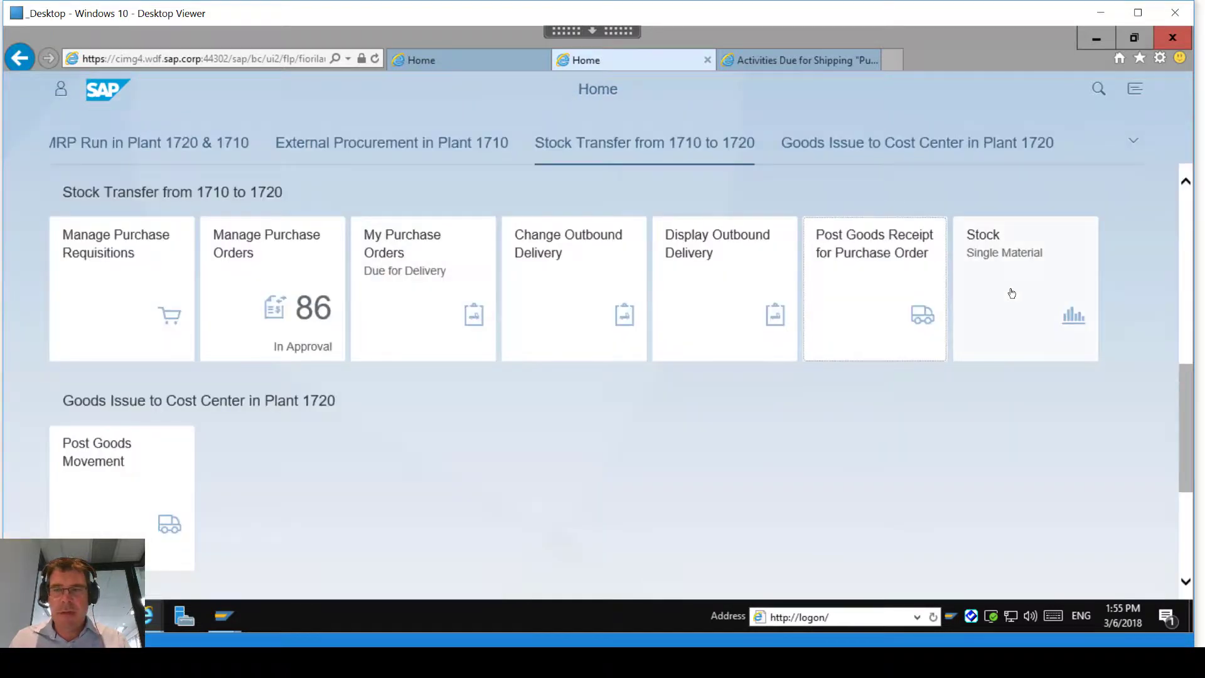
key(Right)
key(Return)
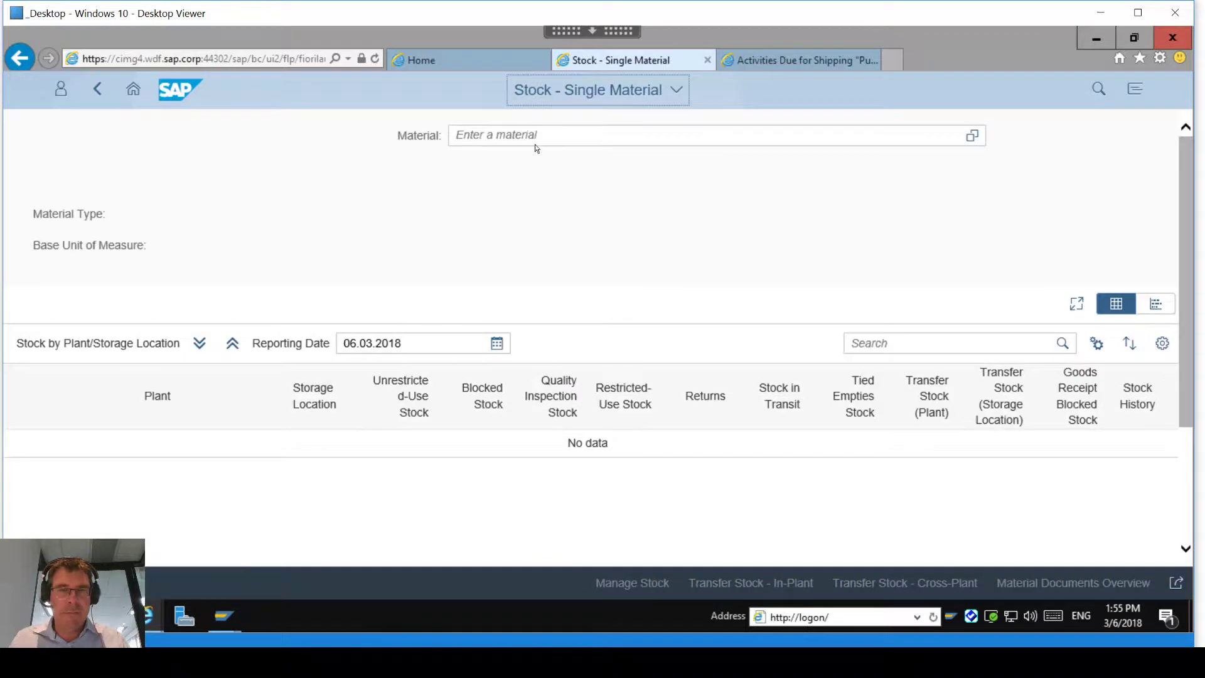
text(green)
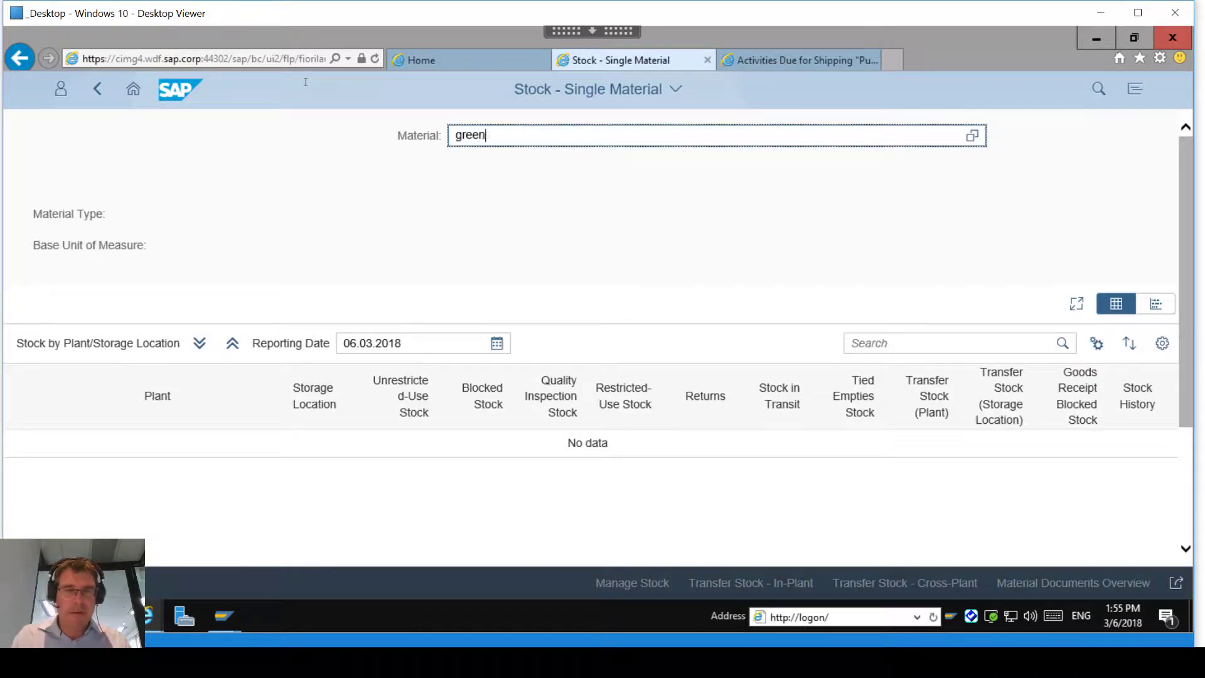
text( l)
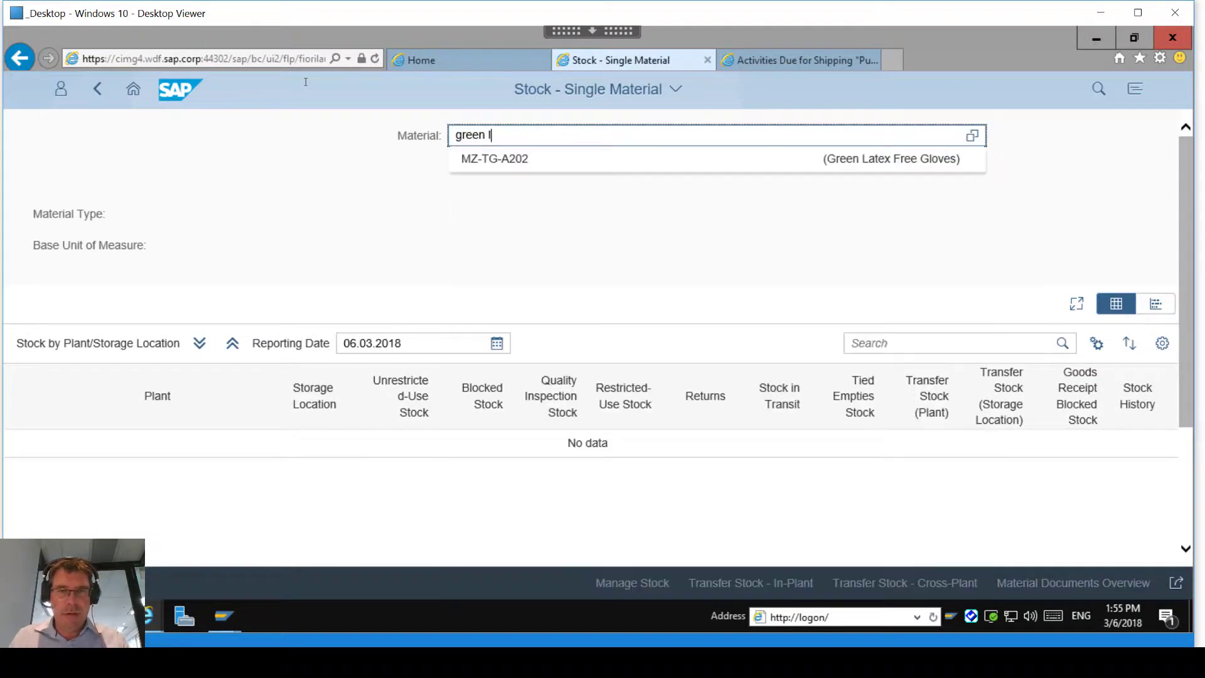
click(493, 158)
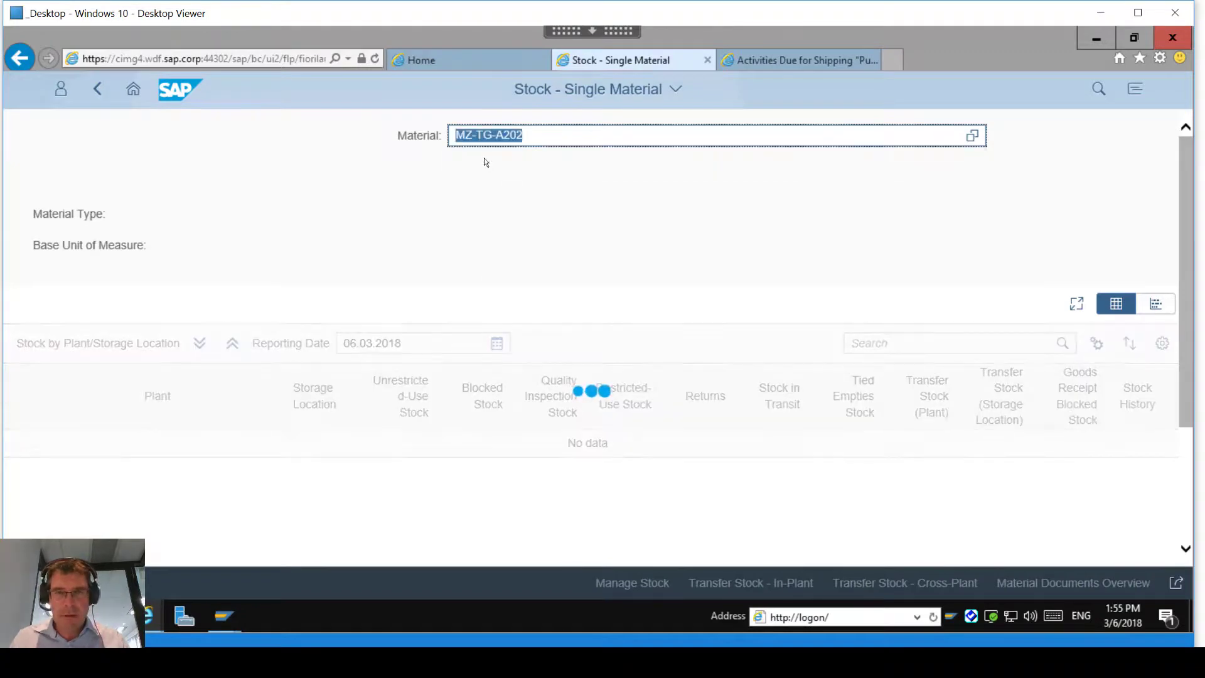
scroll(554, 289, down, 3)
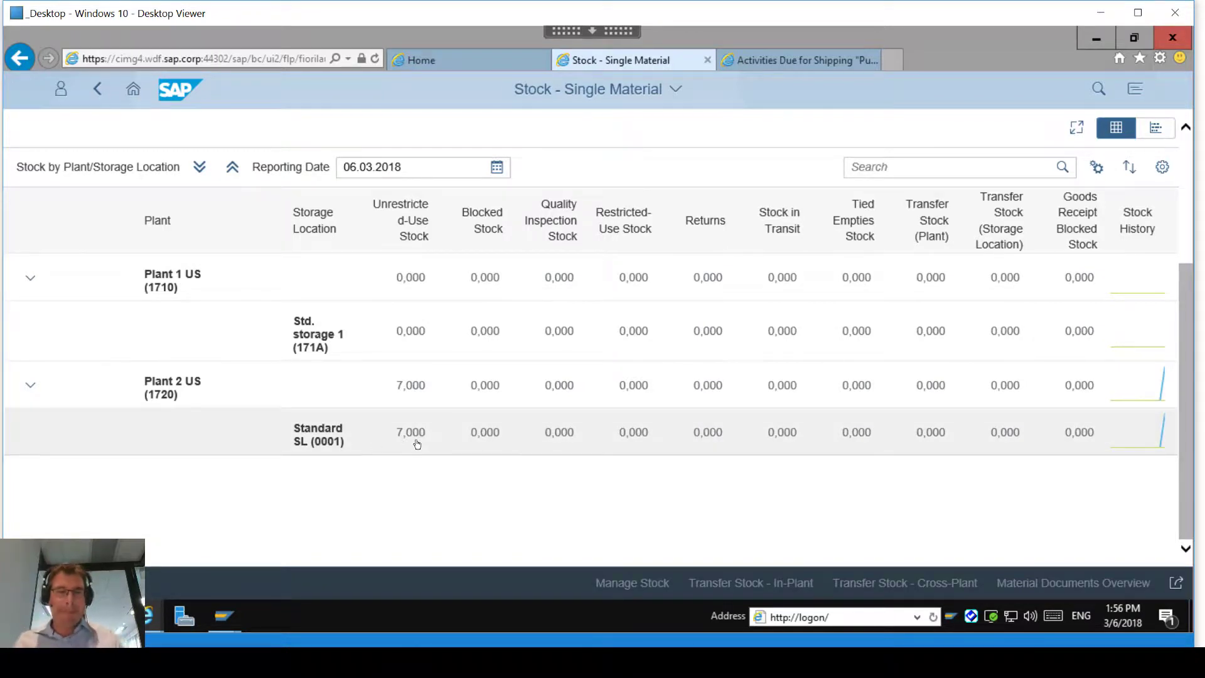
click(417, 444)
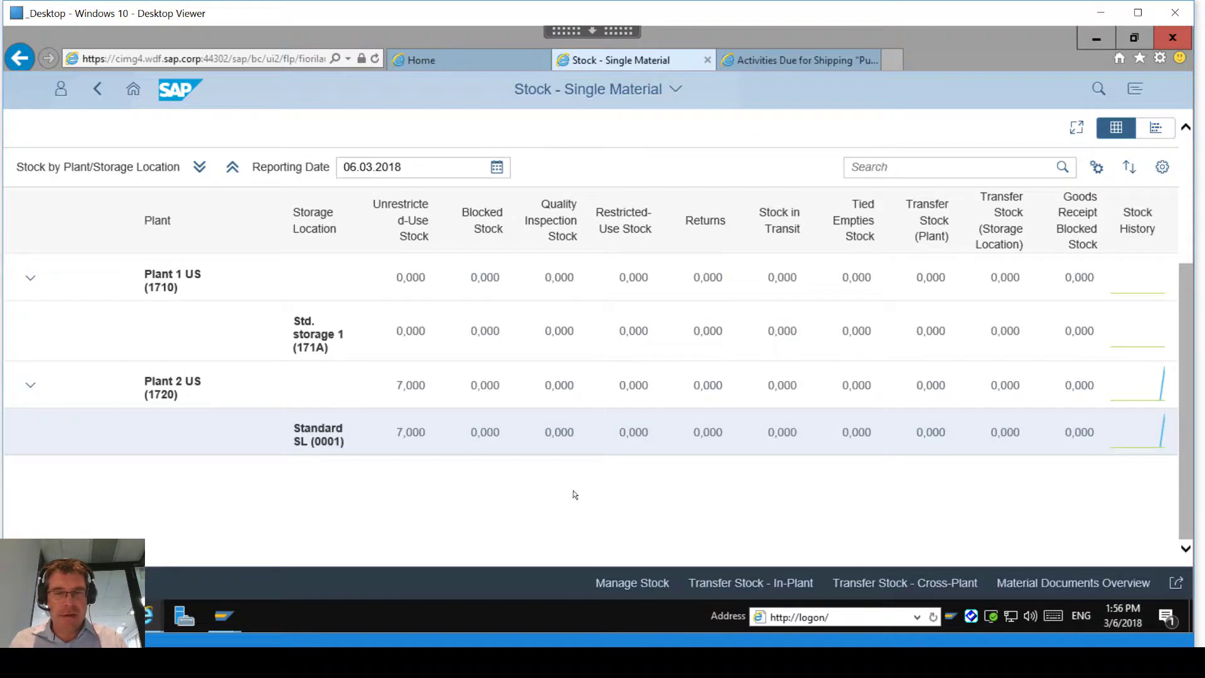
Step: Start a Scrapping stock change on the gloves' unrestricted-use stock at plant 1720
click(632, 584)
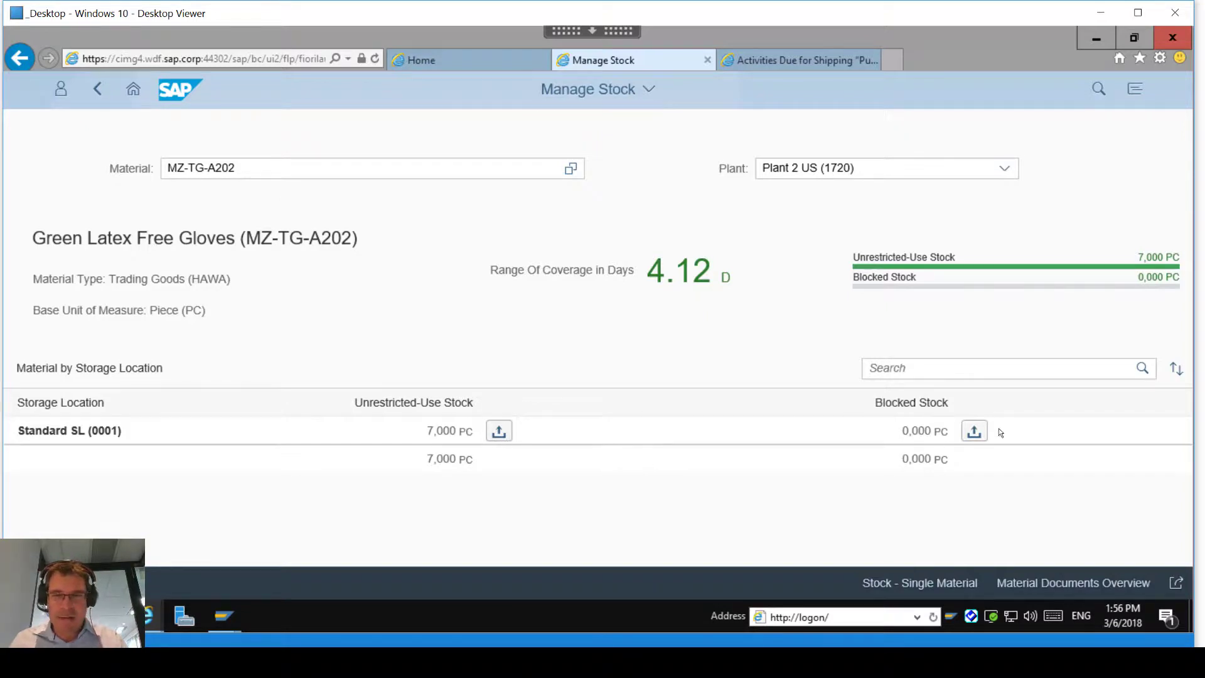
click(498, 432)
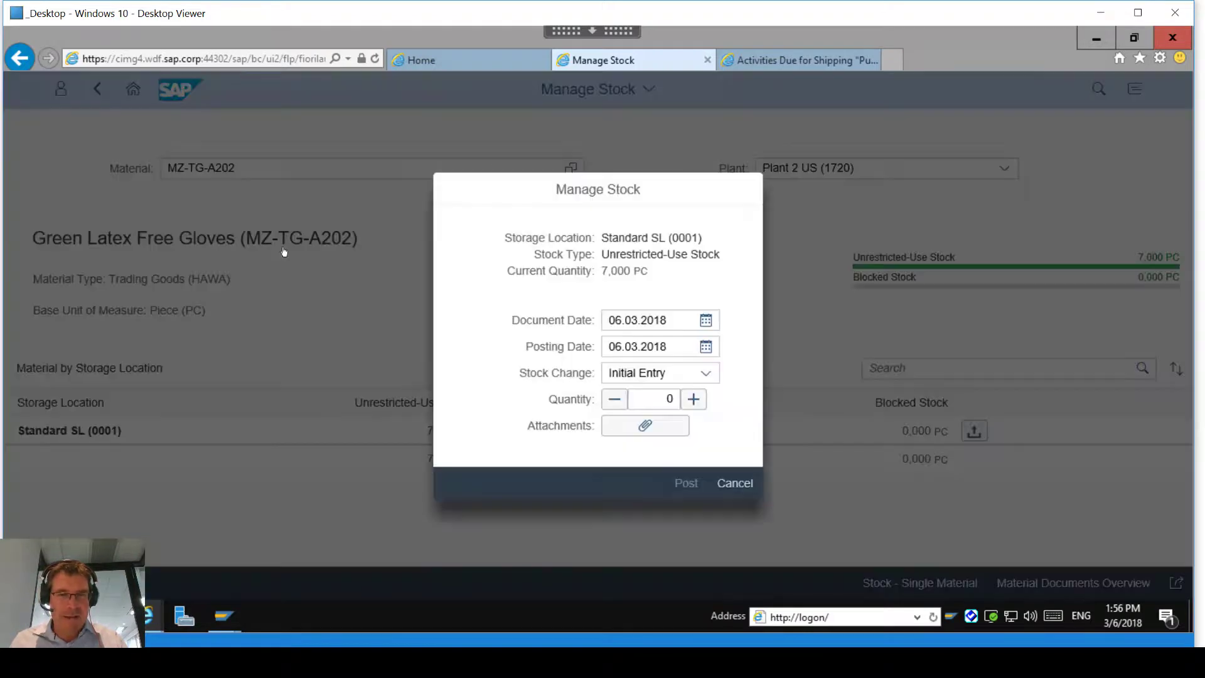
click(705, 372)
click(645, 424)
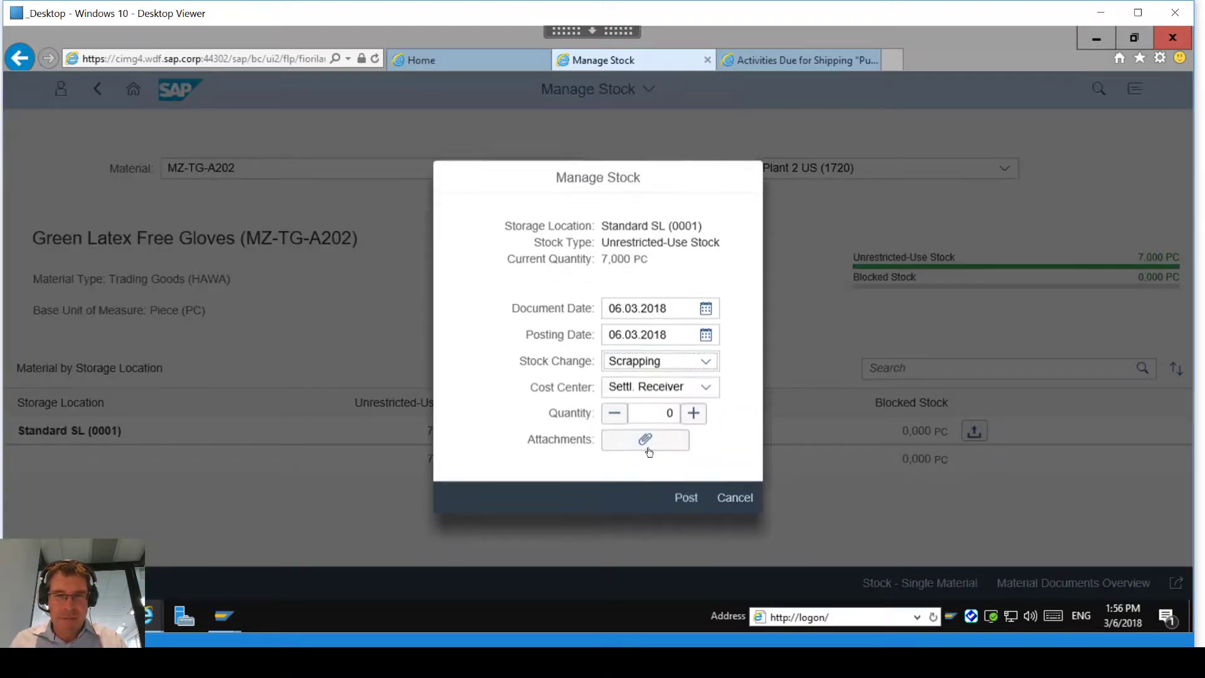
click(702, 416)
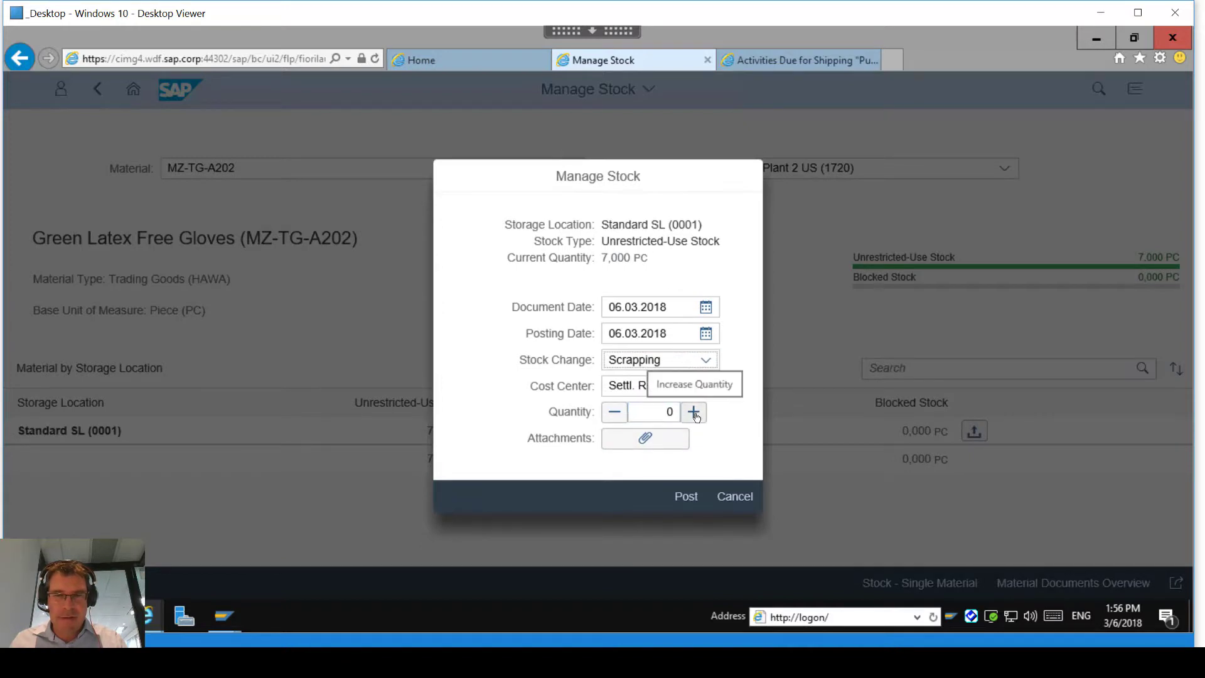
click(702, 416)
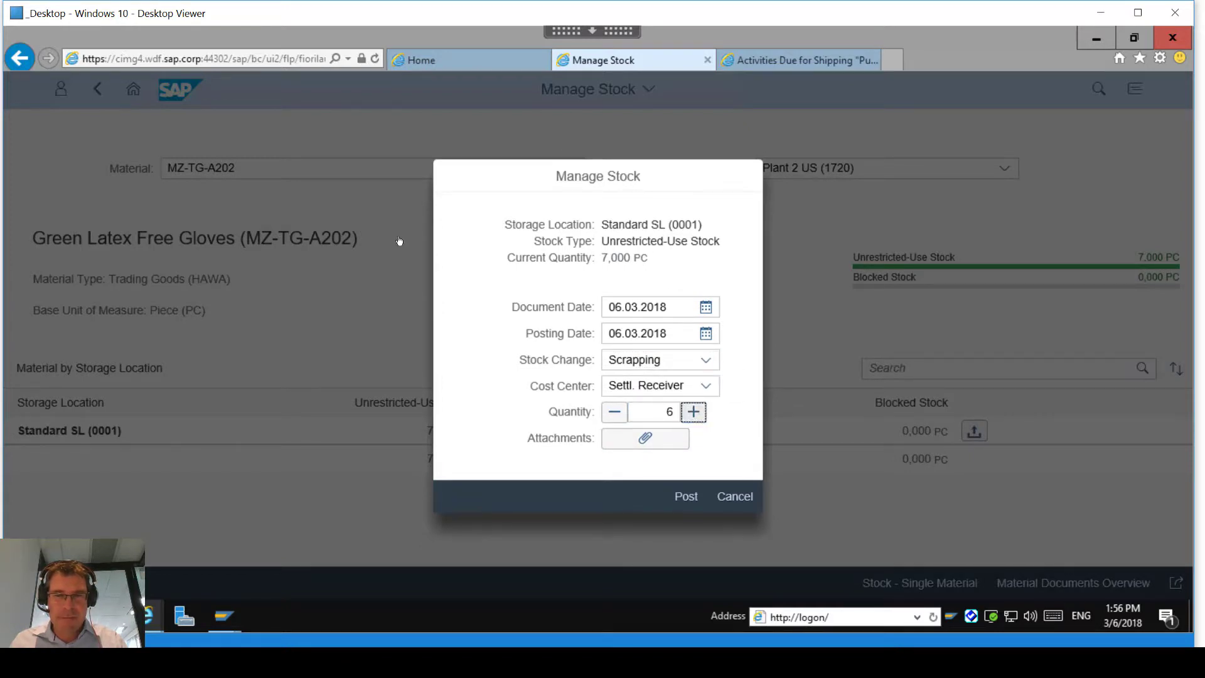
key(alt+Down)
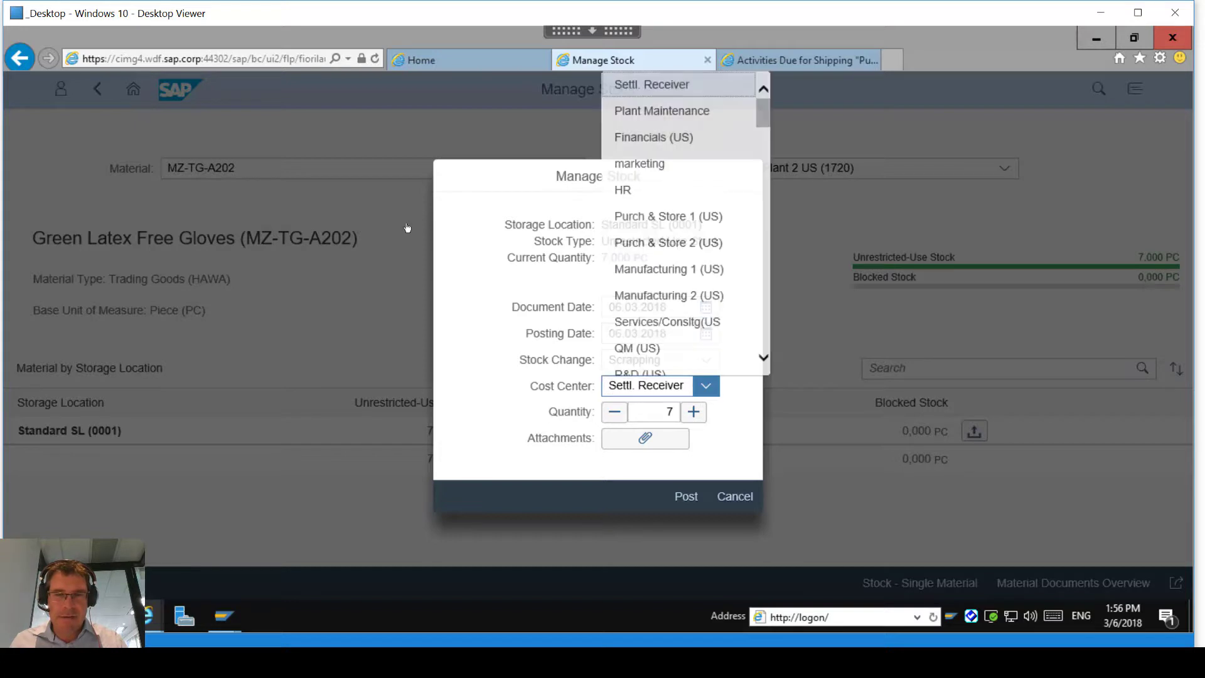
drag(763, 113, 765, 155)
click(675, 307)
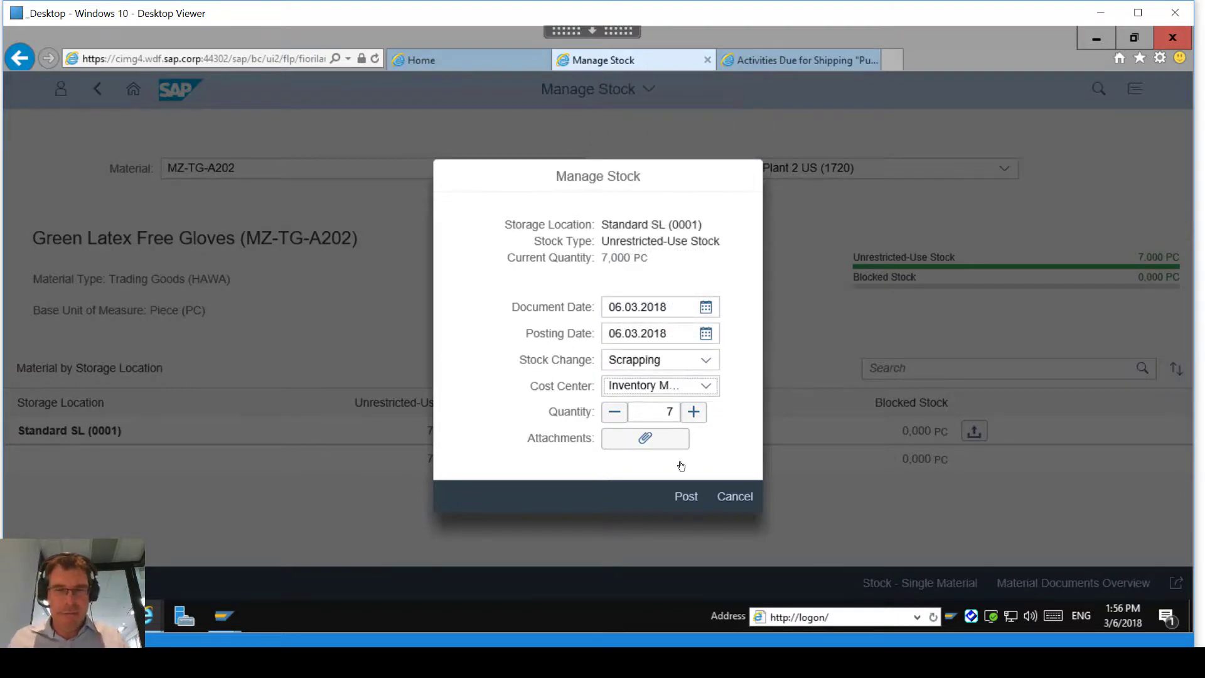
click(686, 496)
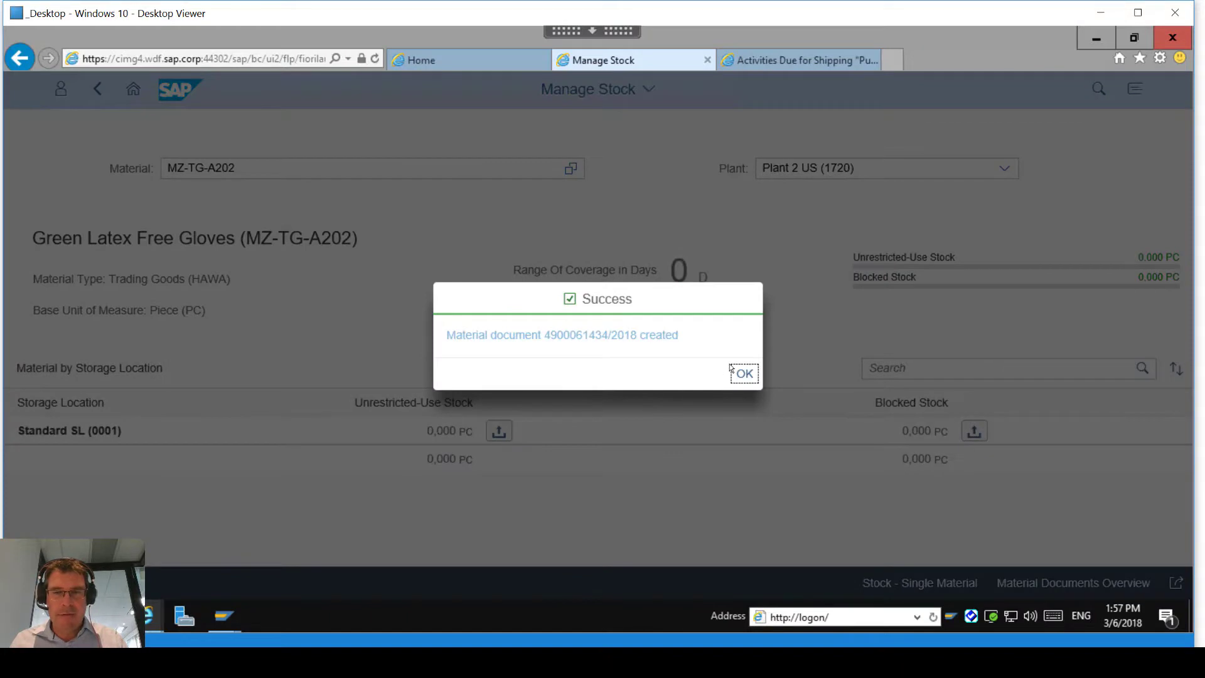
key(Return)
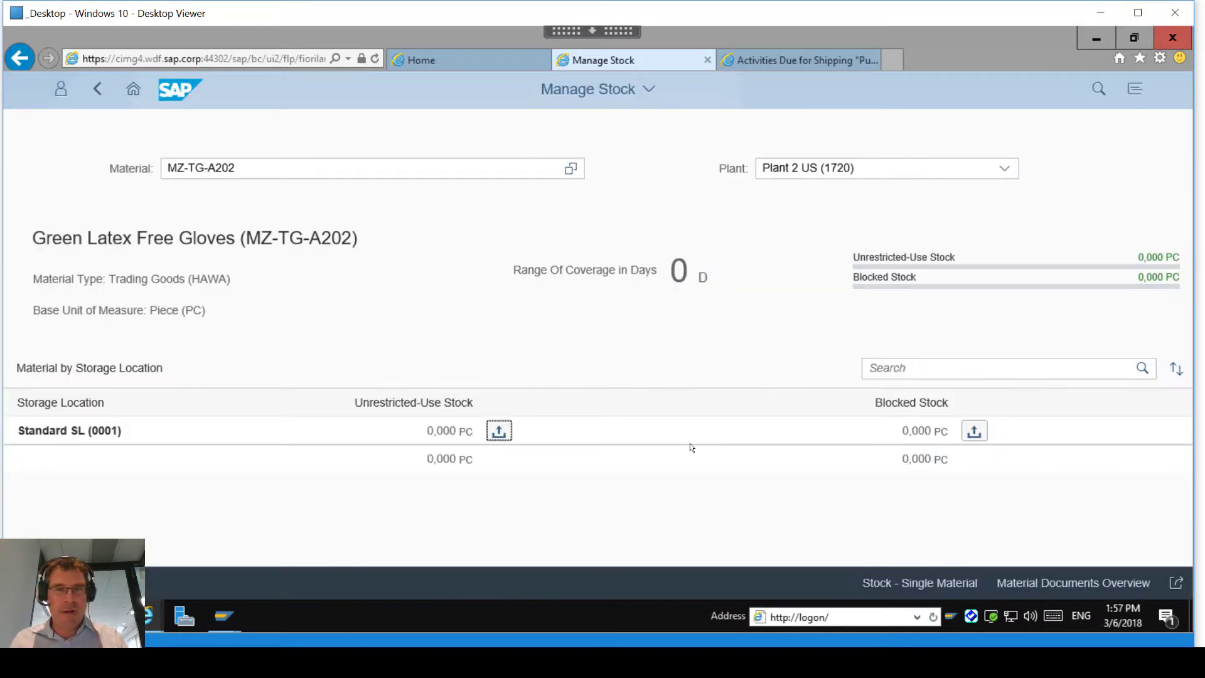
Step: Check Green Latex Free Gloves (MZ-TG-A202) show 0,000 stock at both plants, then return to the slide show
click(134, 88)
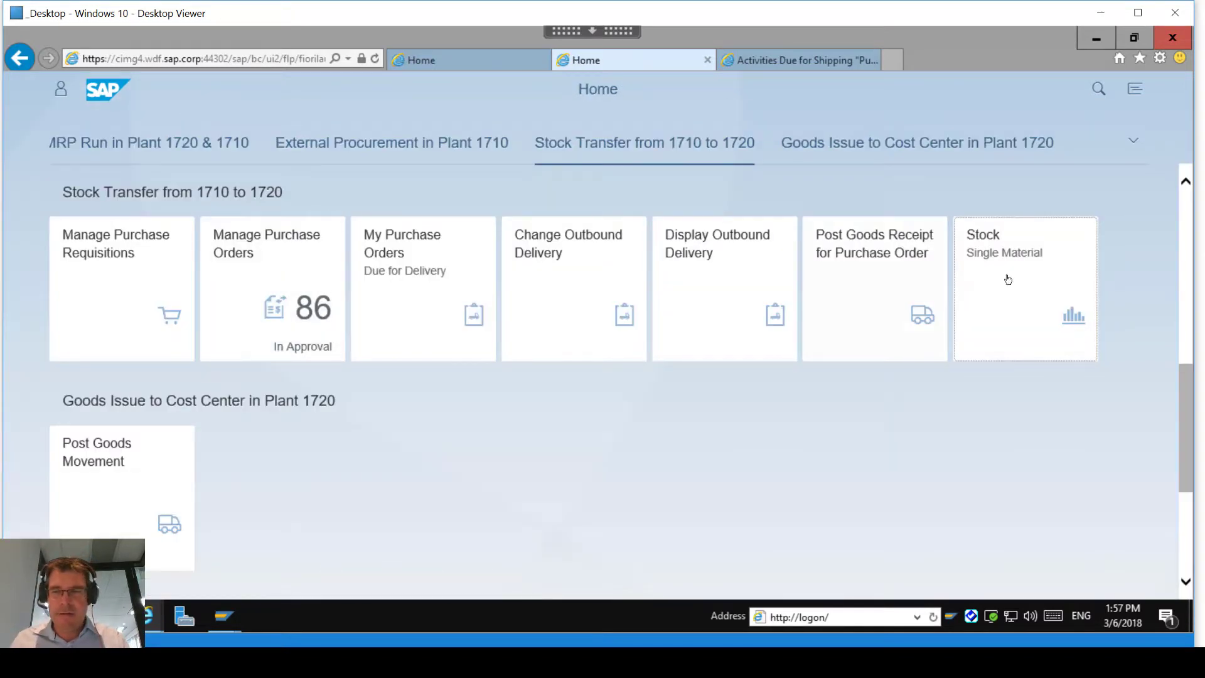
key(Return)
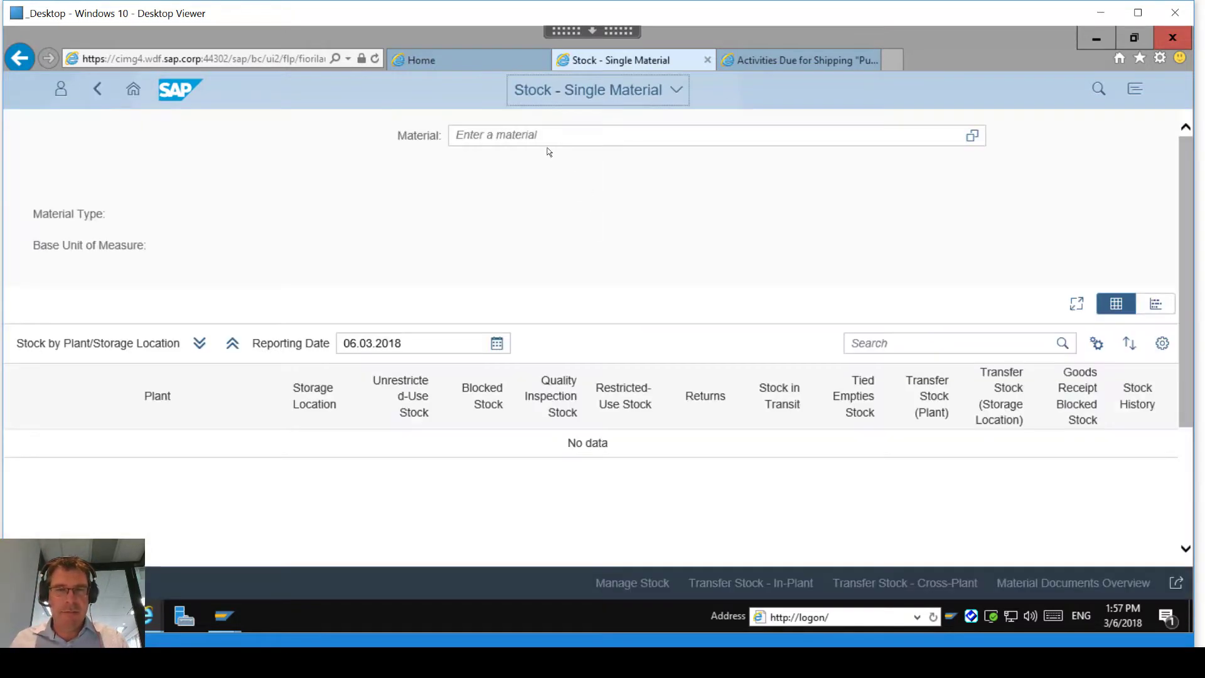
text(green la)
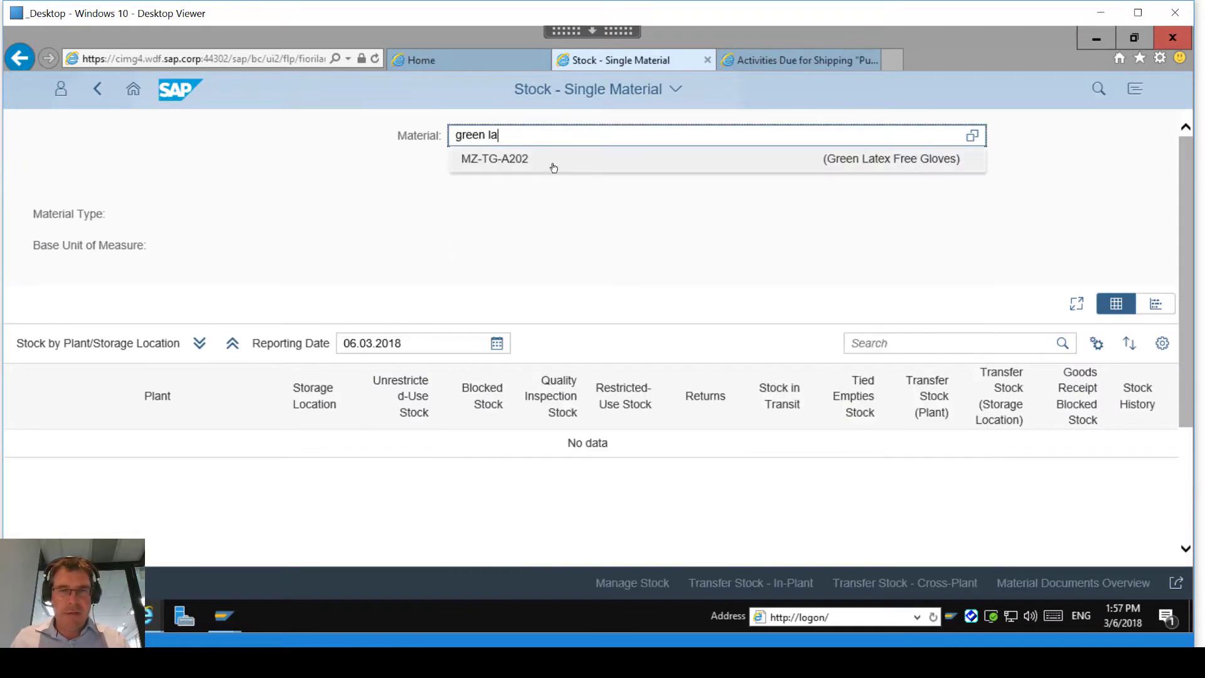
click(546, 160)
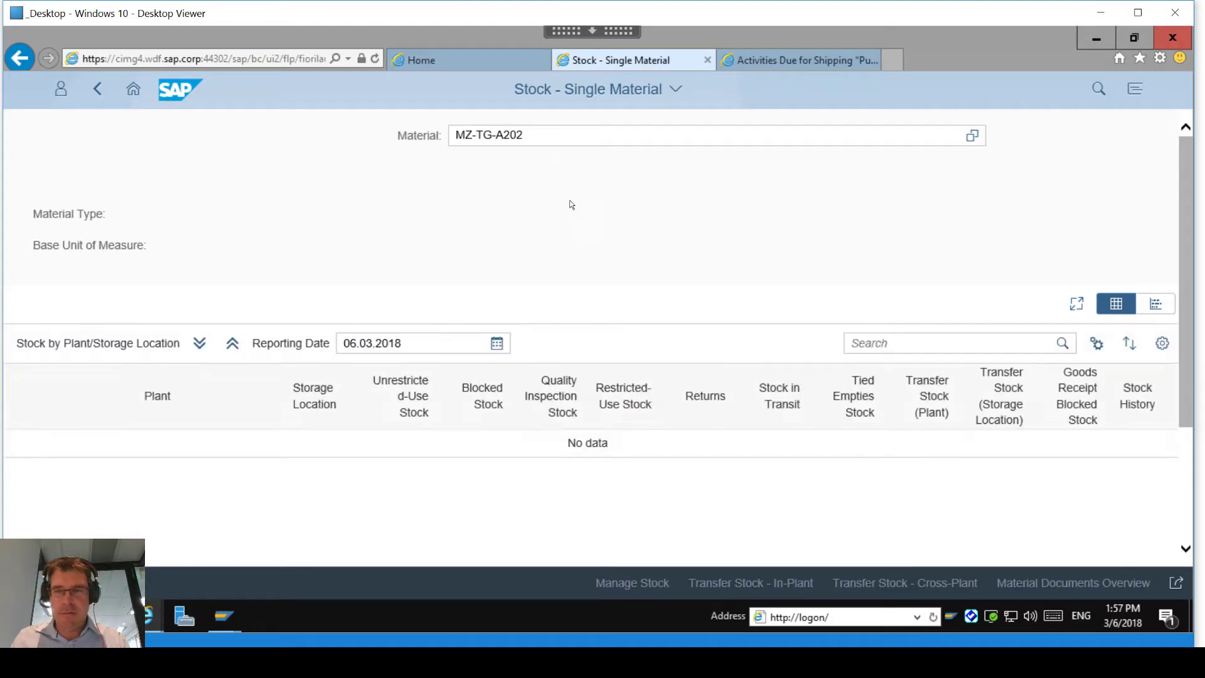
scroll(571, 209, down, 3)
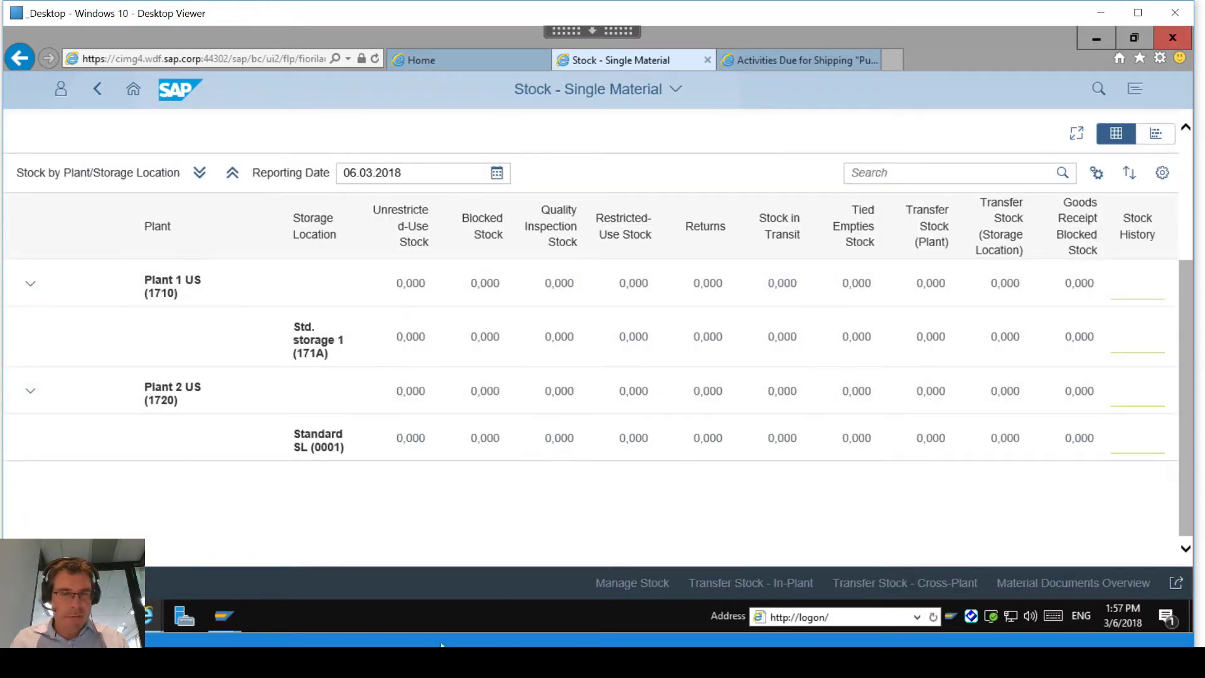
click(520, 663)
click(567, 603)
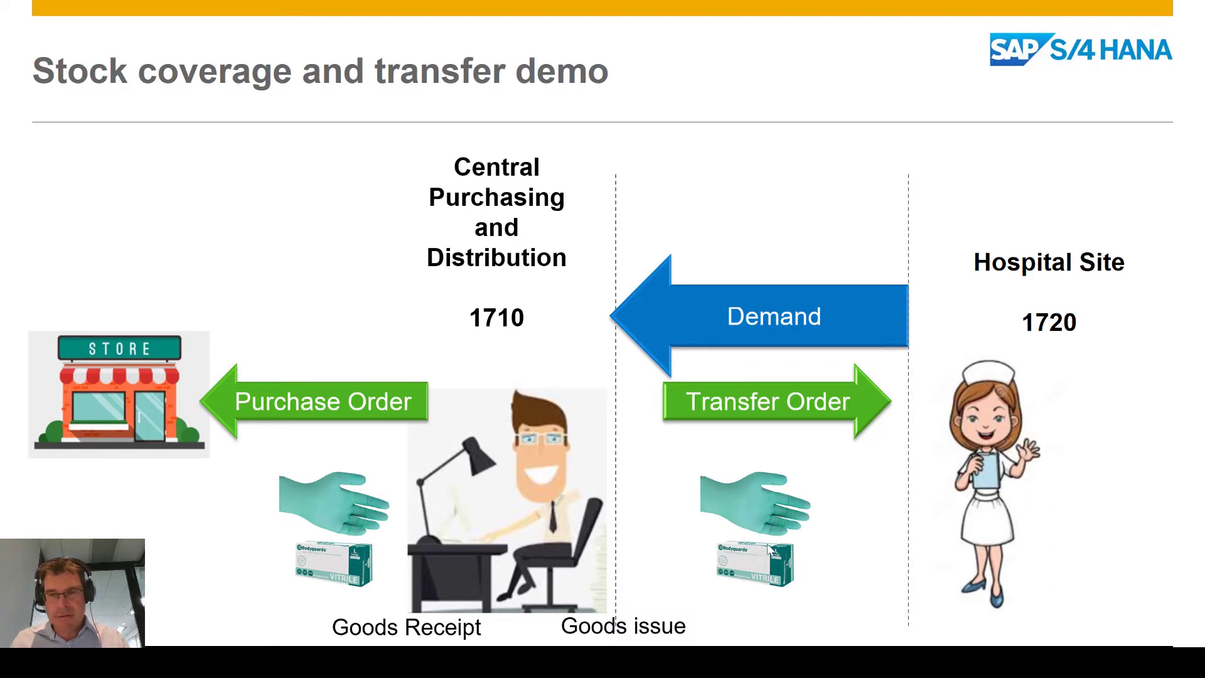
Step: Advance the slides past the hospital goods receipt to the 'Goods issue to Cost Centre' consumption step
click(883, 530)
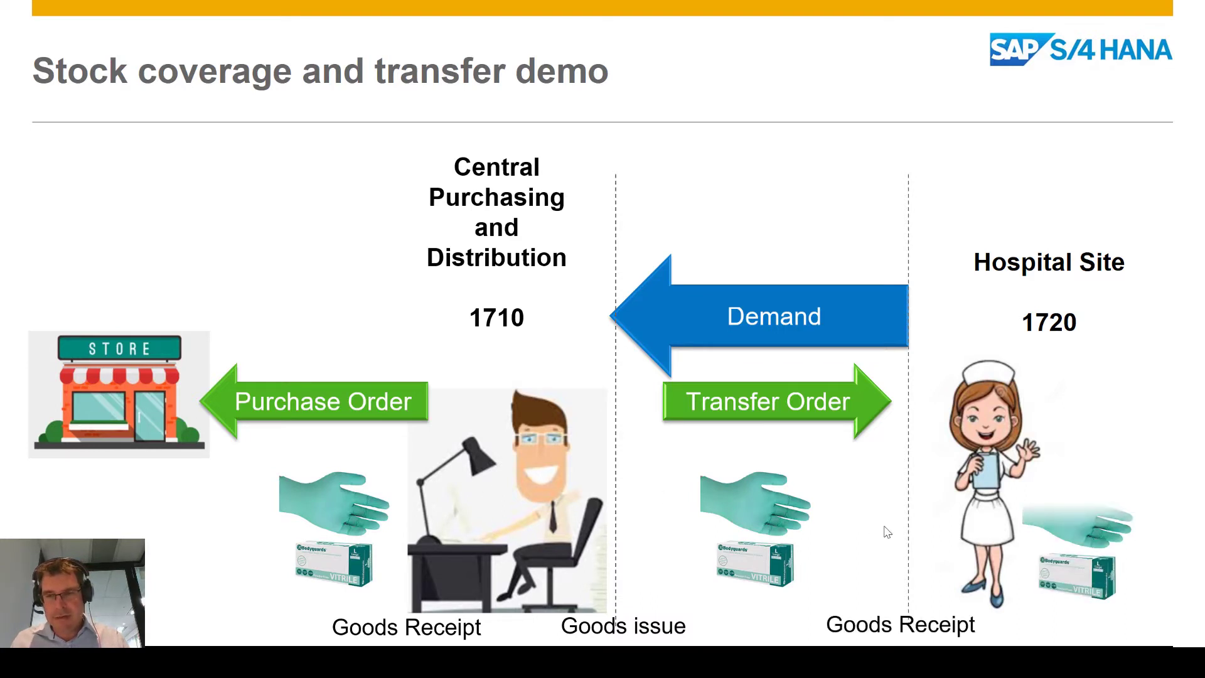
click(933, 512)
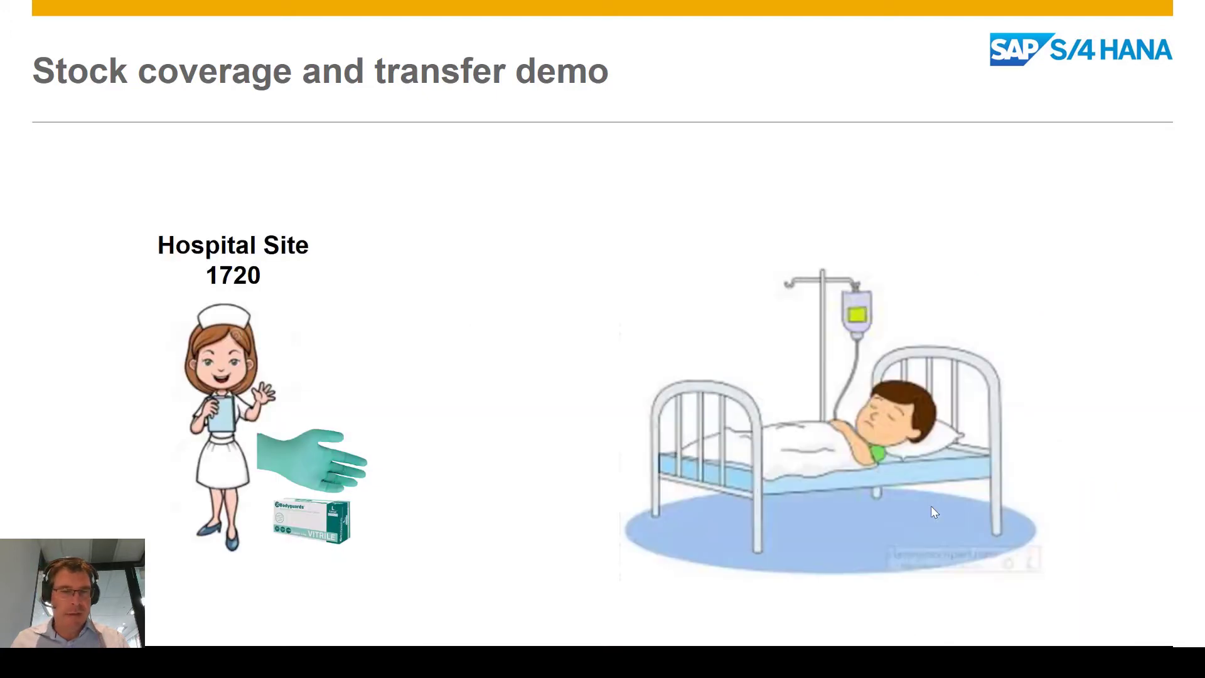
click(932, 512)
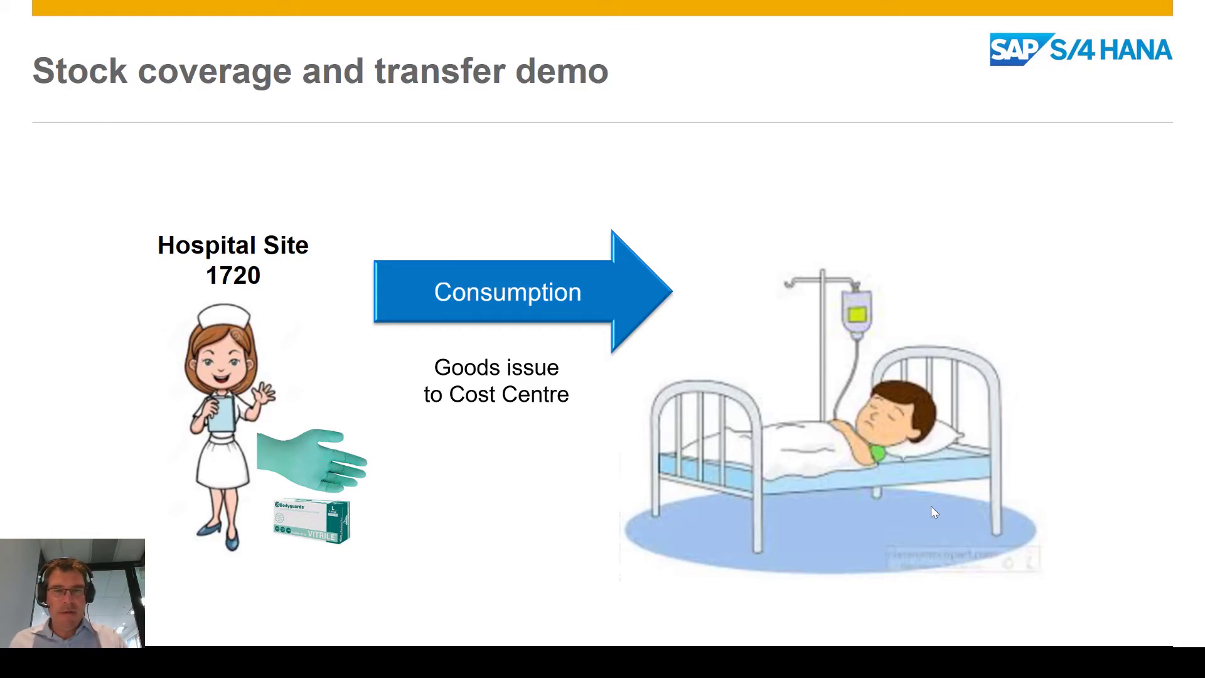
Step: Return to the Stock – Single Material view showing 0,000 gloves at plants 1710 and 1720
key(alt+Tab)
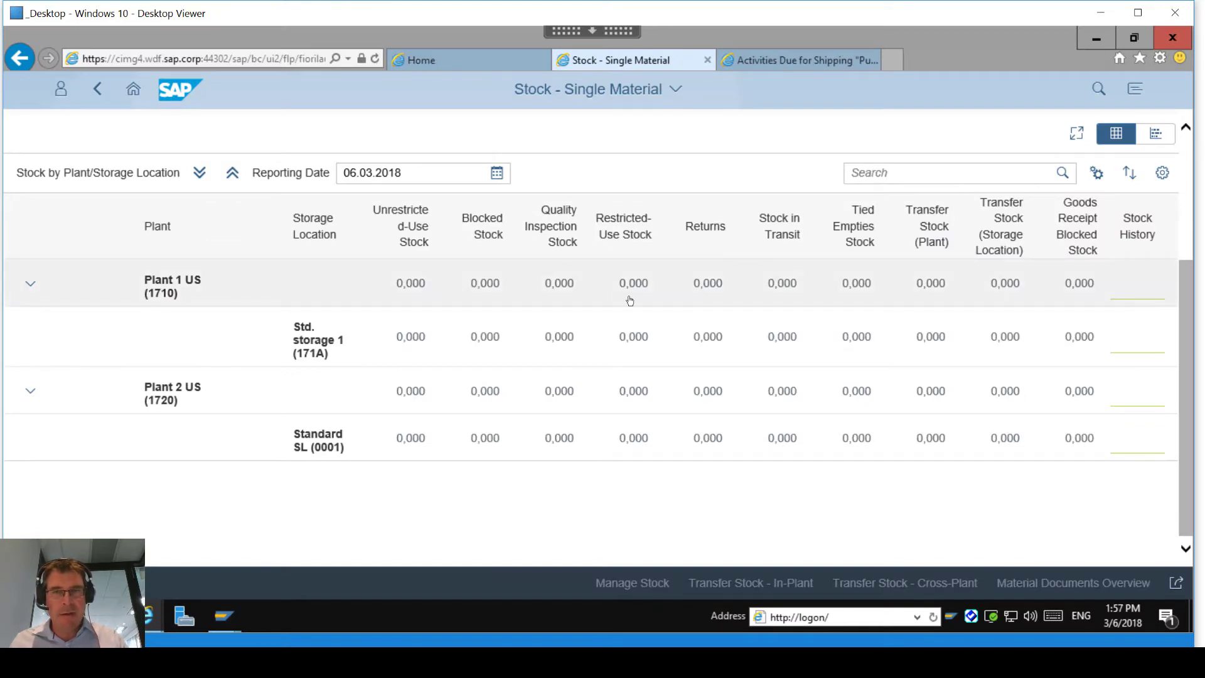
click(758, 52)
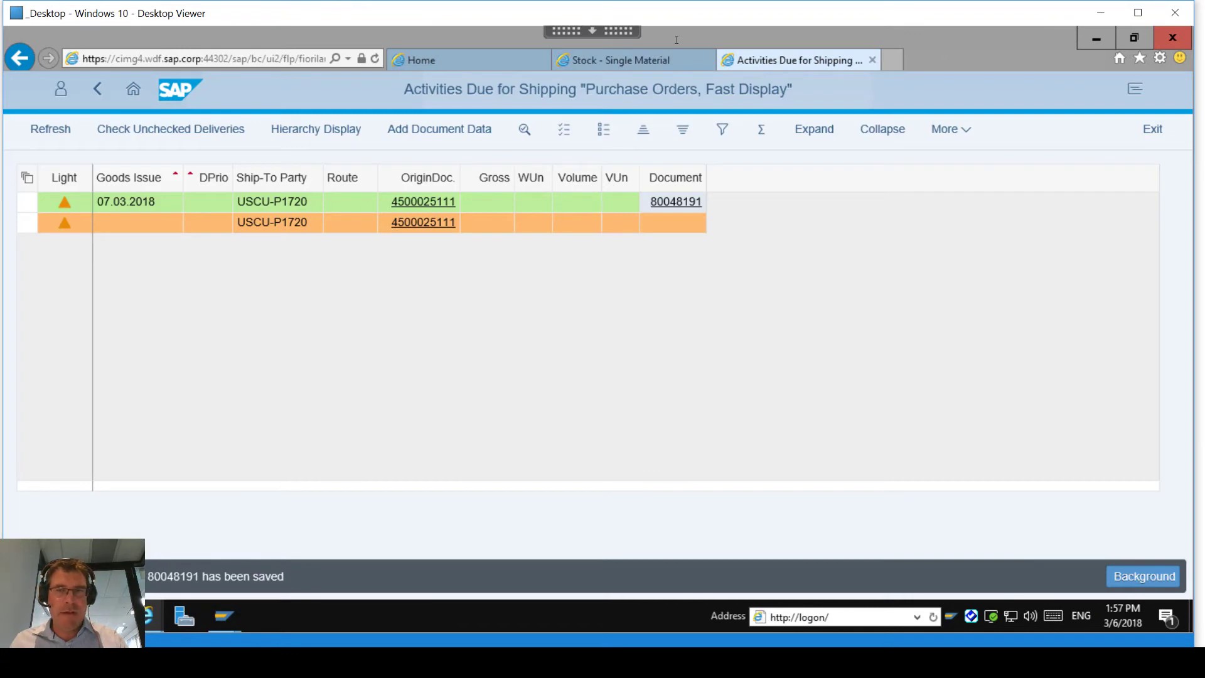
click(628, 60)
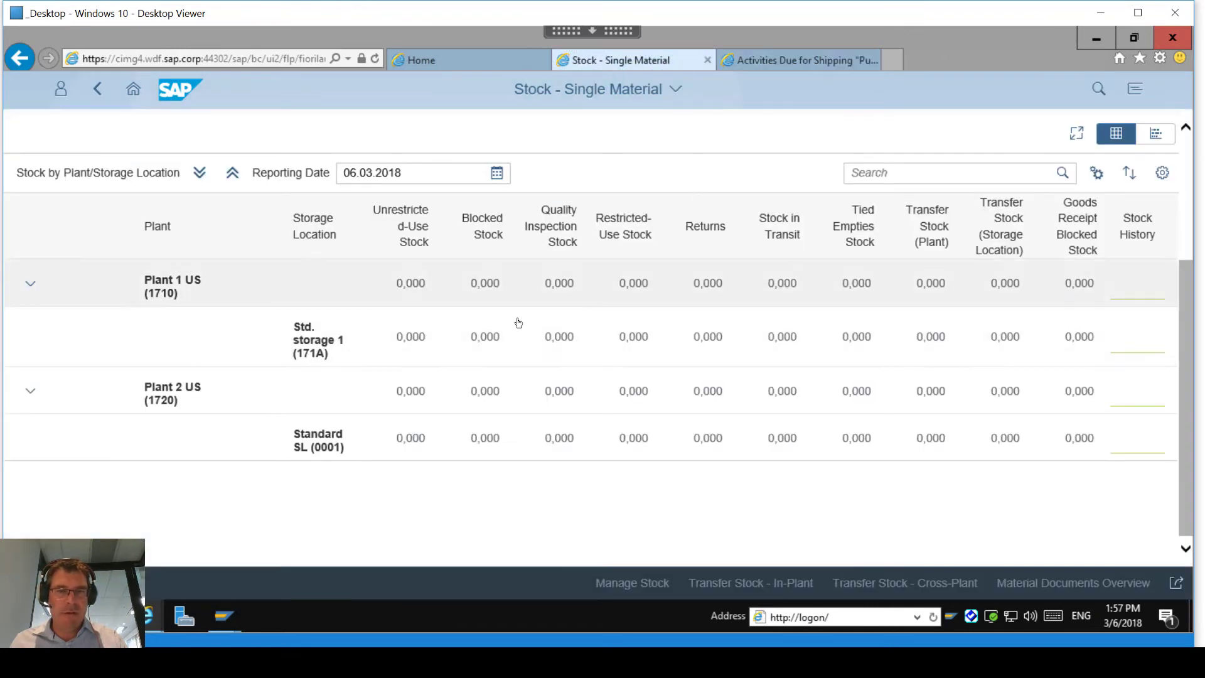